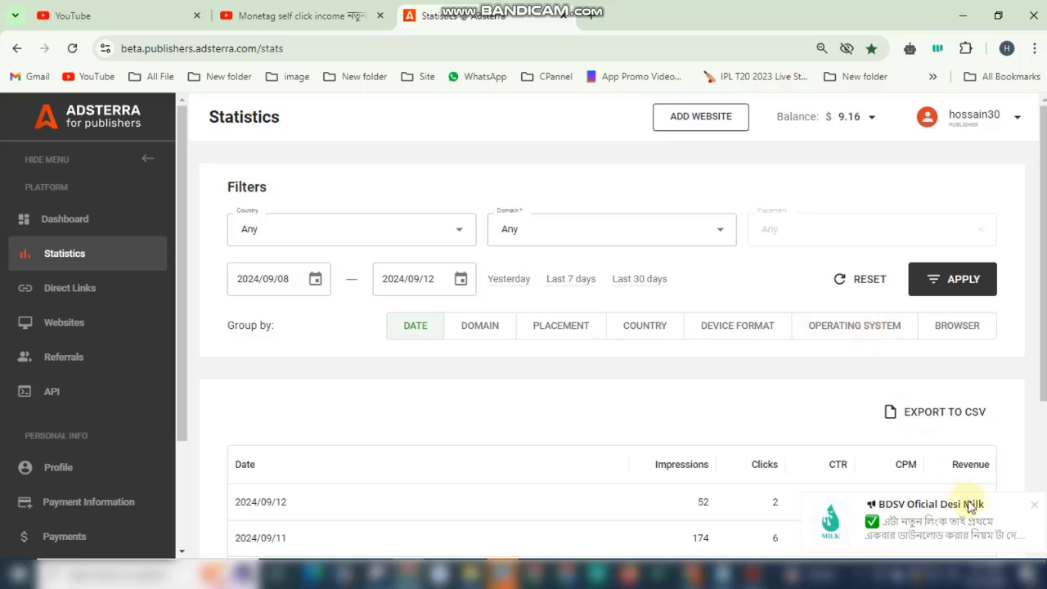
- Switch to the browser window showing the published Camera Giveaway Events 2024 site and reload its home page
left_click(1034, 505)
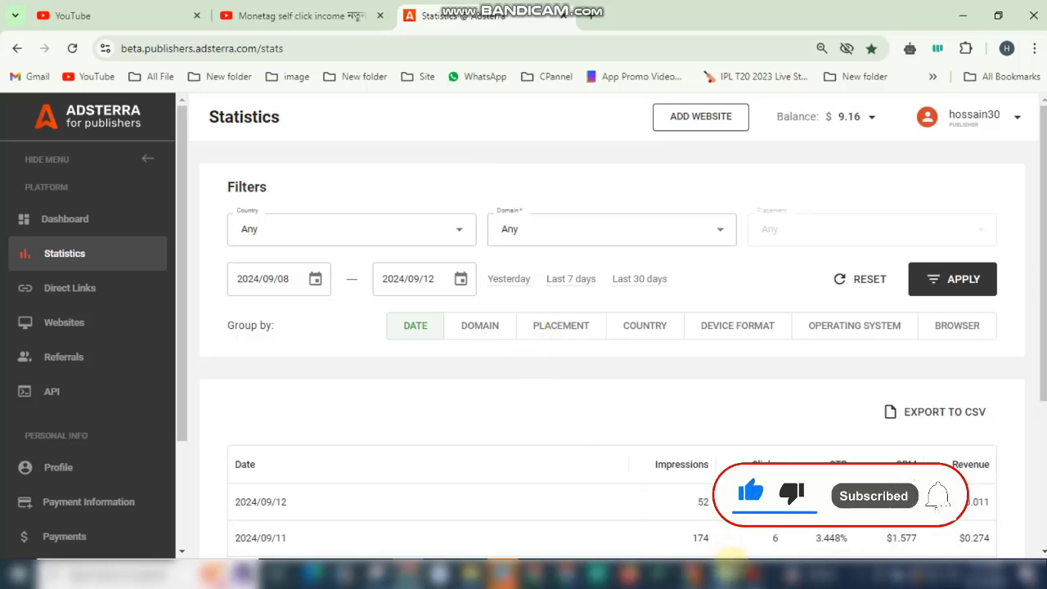
left_click(688, 573)
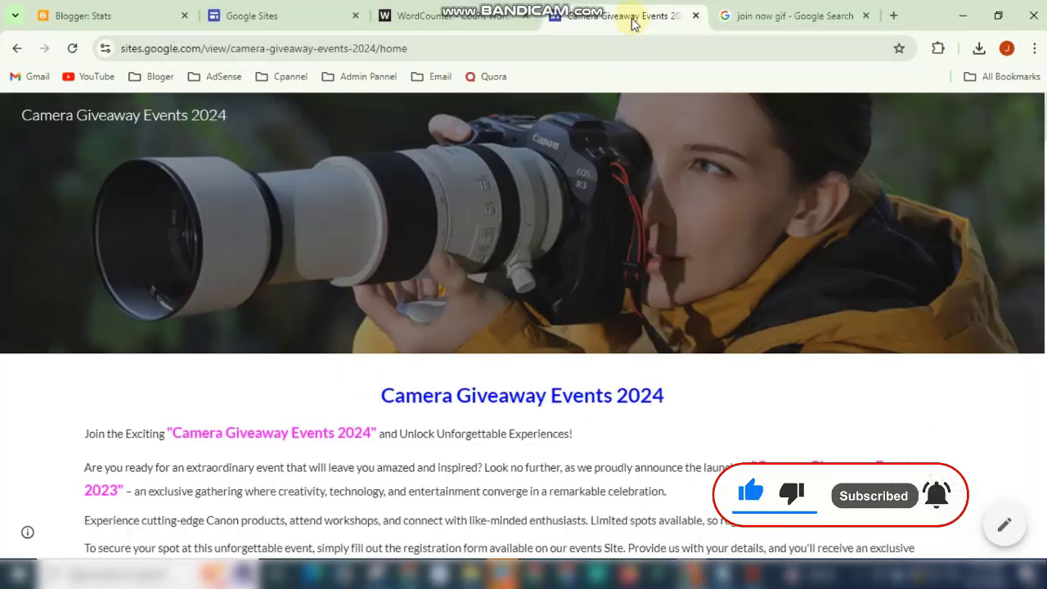
left_click(72, 48)
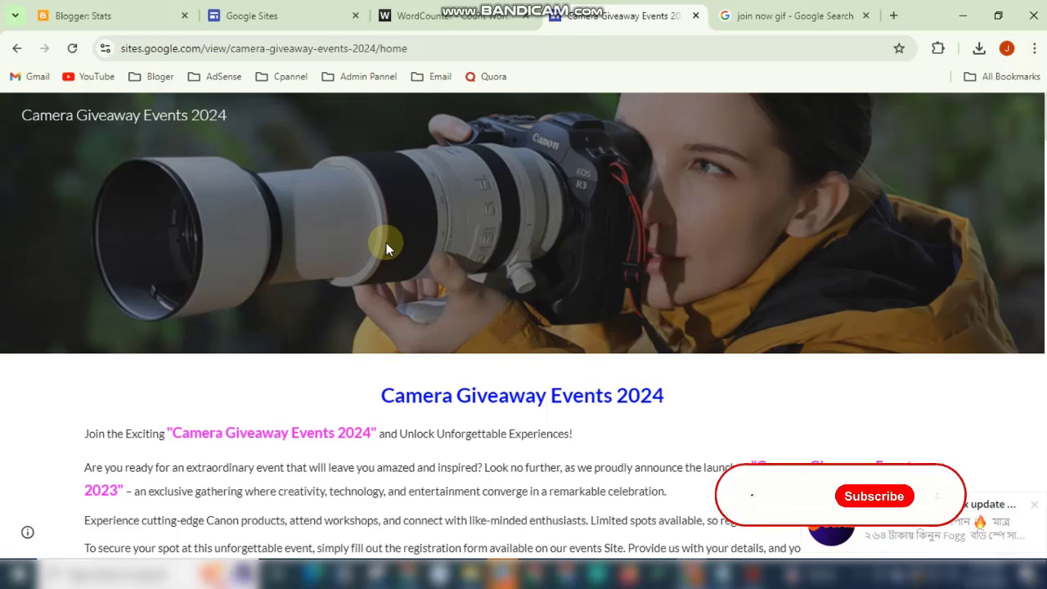
left_click(1033, 505)
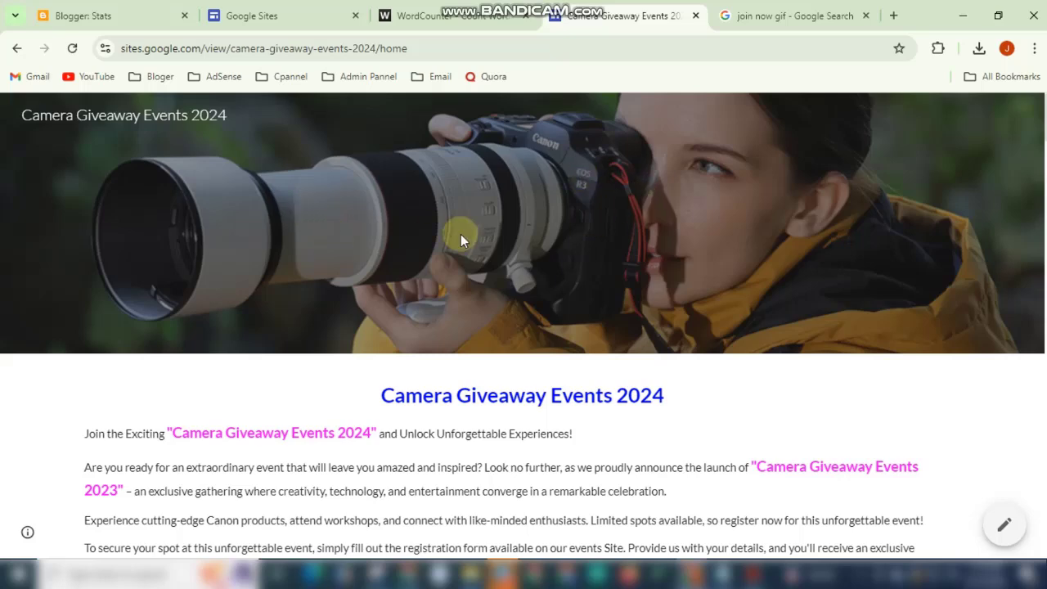
- Examine the published page's introduction text, main camera photo, Join Now and Register now buttons, and the giveaway list link
scroll(529, 240, "down", 3)
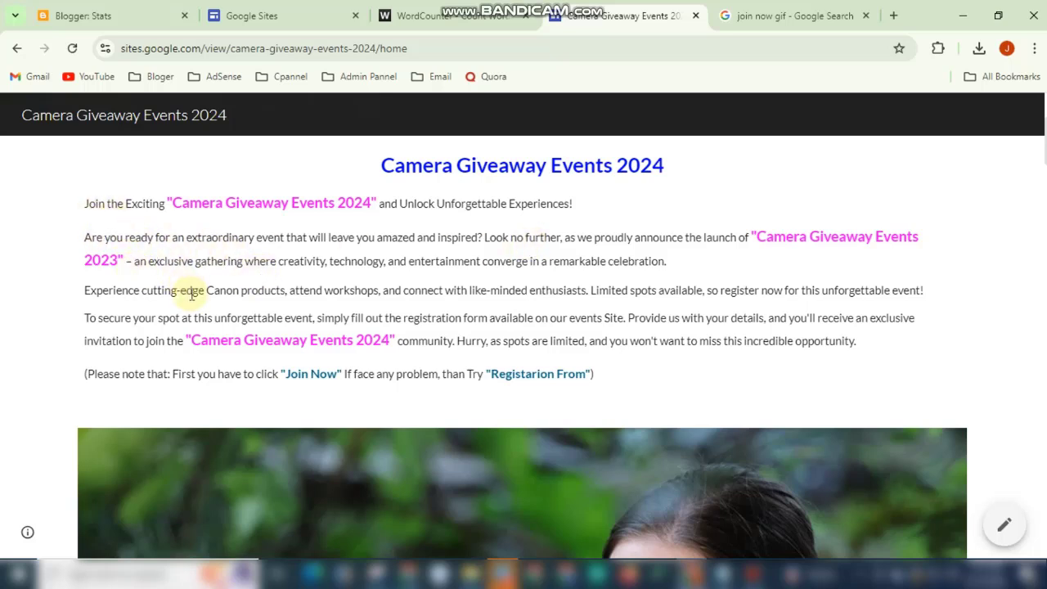
scroll(193, 305, "down", 1)
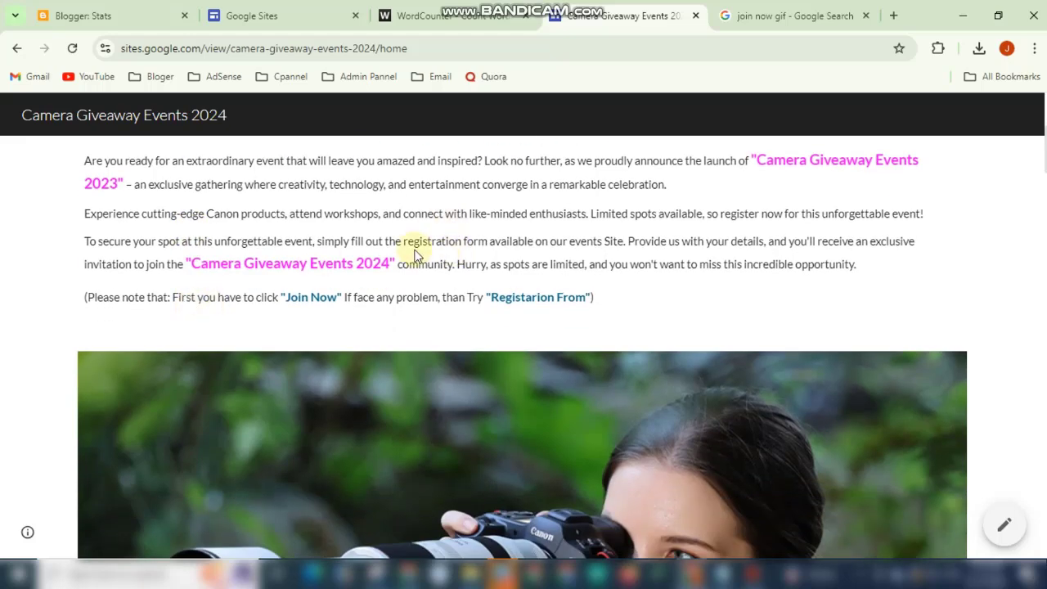
scroll(448, 236, "down", 3)
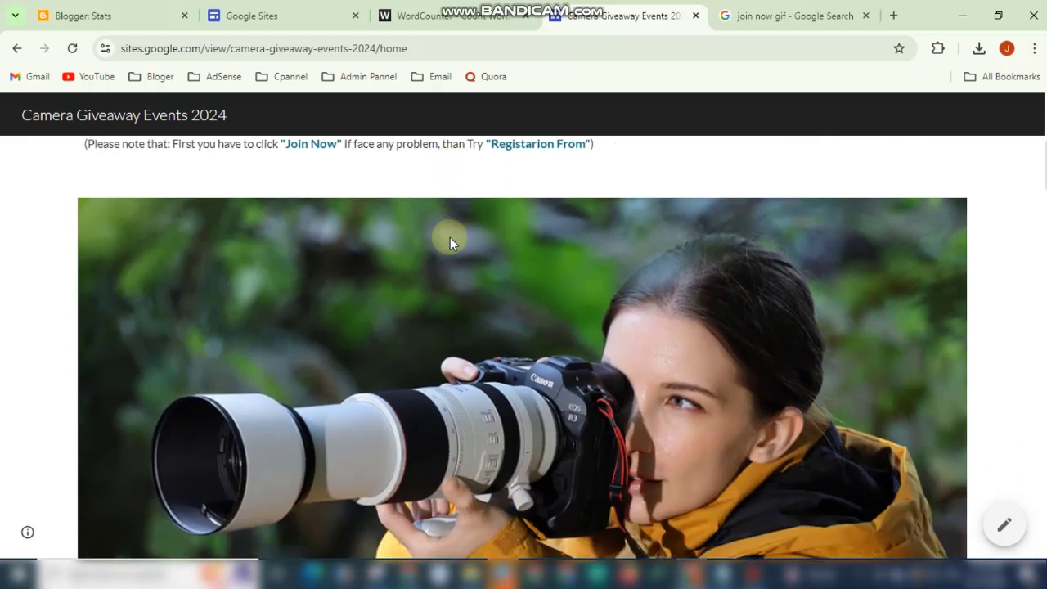
scroll(450, 242, "down", 3)
scroll(448, 242, "up", 3)
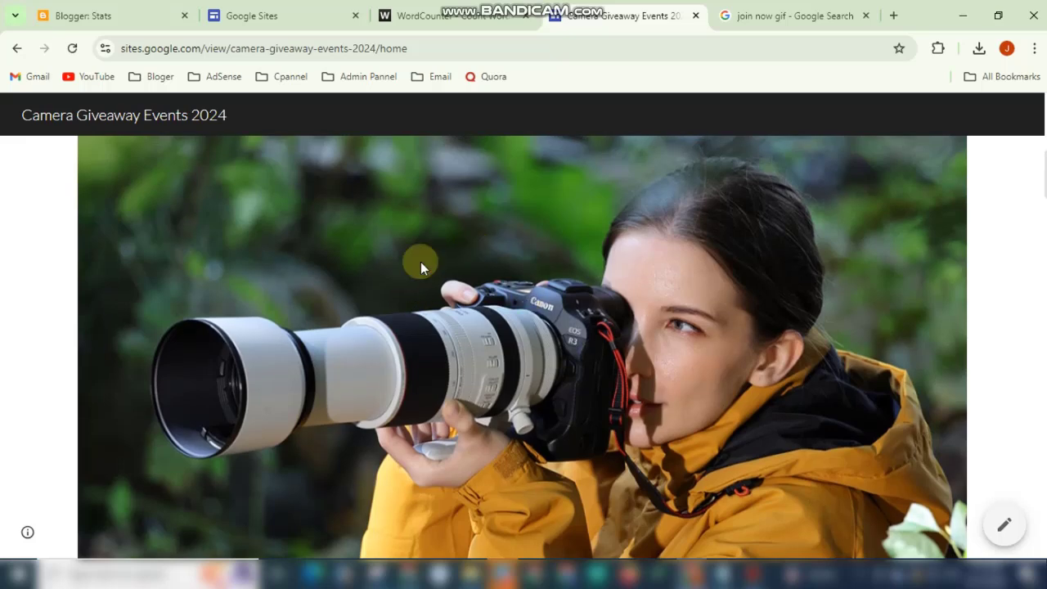
scroll(331, 294, "down", 2)
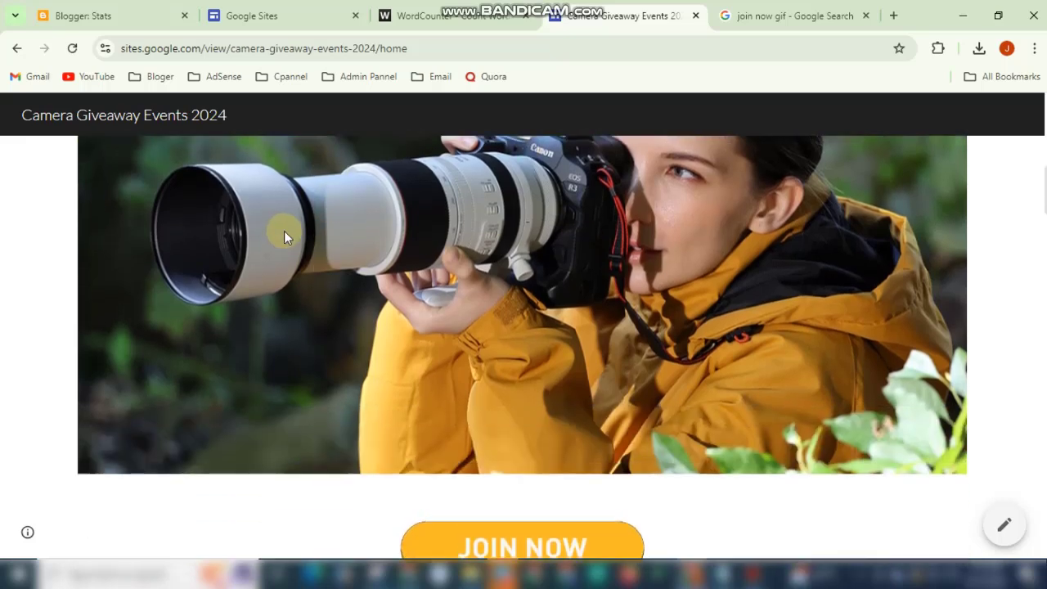
scroll(522, 226, "down", 2)
scroll(523, 235, "down", 2)
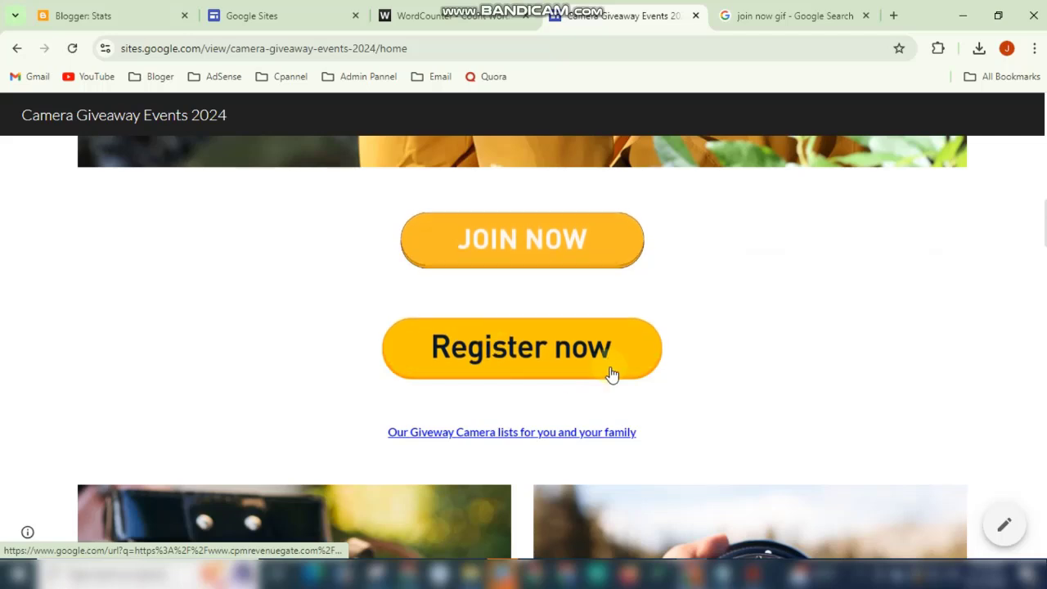
scroll(503, 292, "down", 1)
scroll(503, 293, "down", 1)
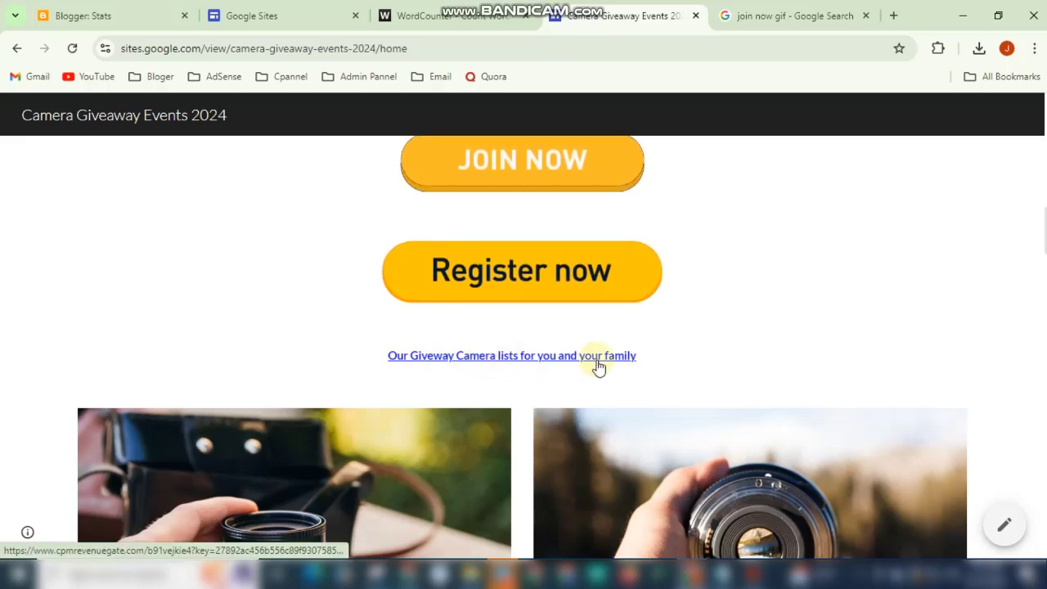
- Look through the two-column gallery of camera photos on the published giveaway page
scroll(646, 352, "down", 1)
scroll(395, 280, "down", 5)
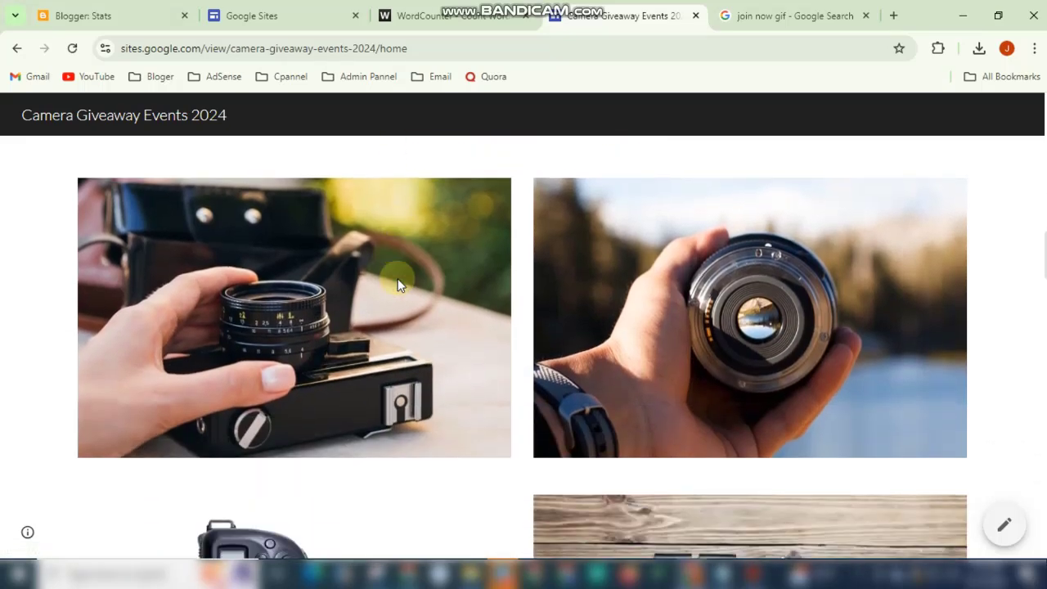
scroll(274, 283, "down", 4)
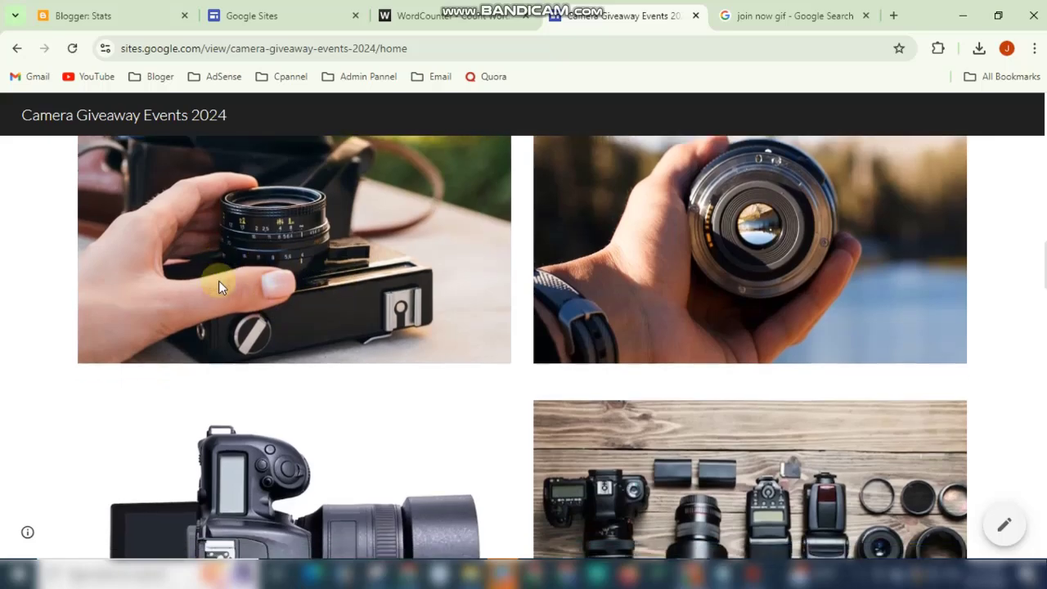
scroll(594, 309, "down", 5)
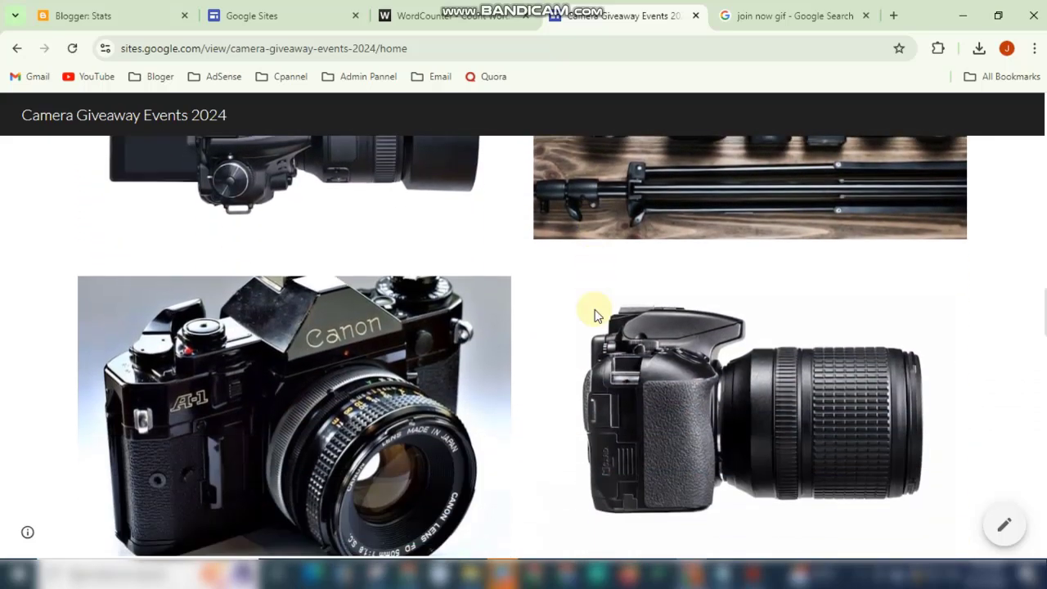
scroll(556, 315, "down", 2)
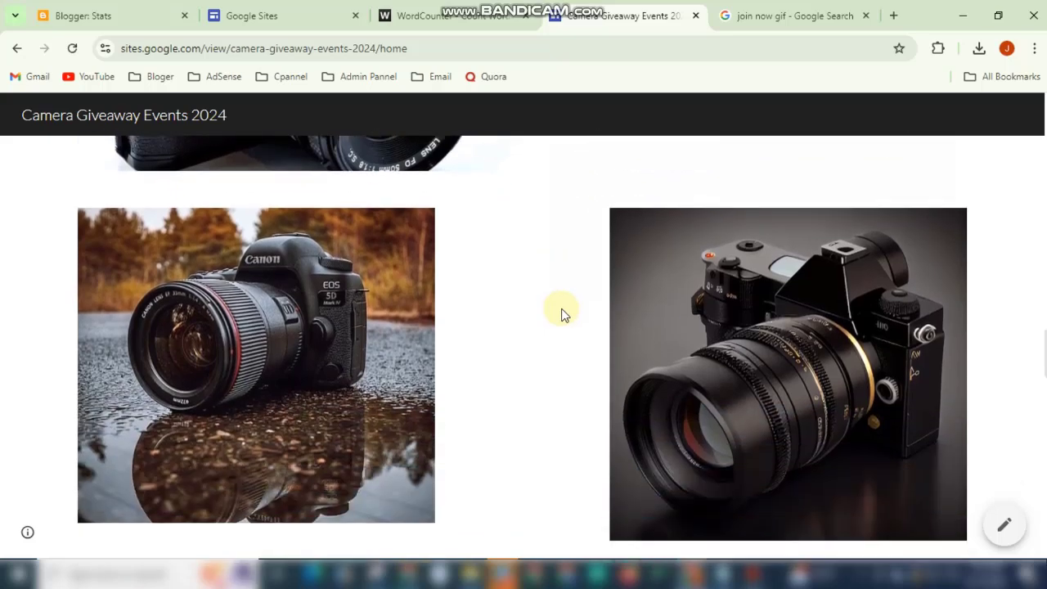
scroll(529, 322, "down", 4)
scroll(528, 322, "down", 6)
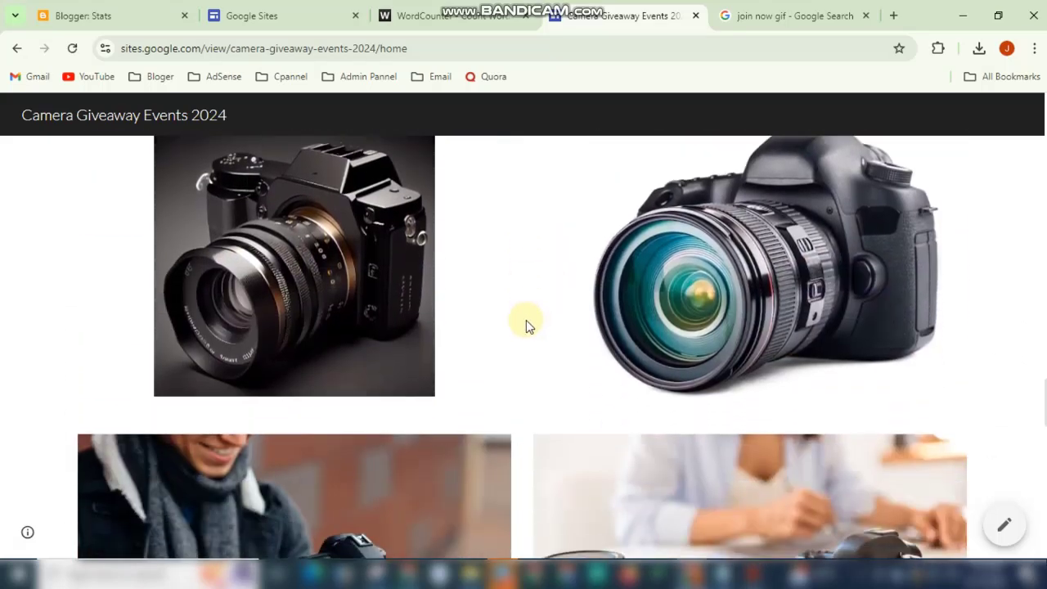
scroll(523, 327, "down", 5)
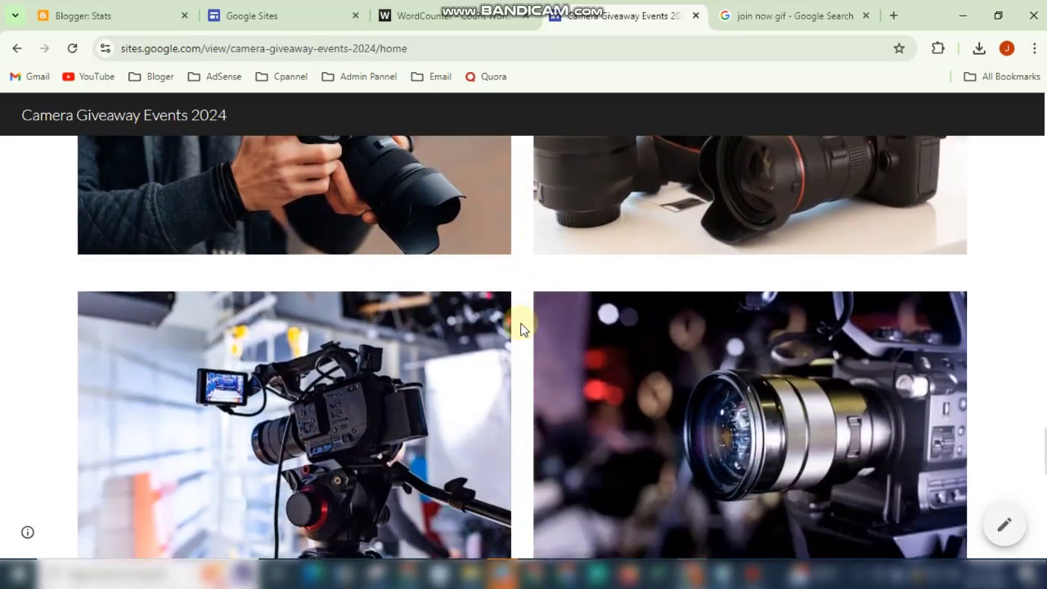
- Review the Join Now and Register now buttons at the end of the page and again above the gallery
scroll(520, 323, "down", 5)
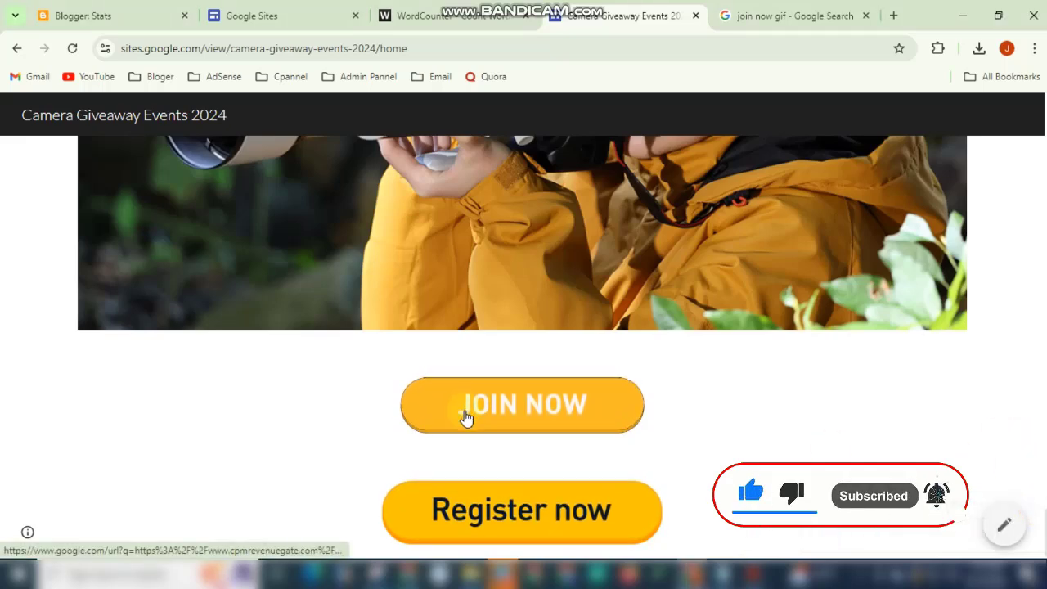
scroll(625, 462, "up", 10)
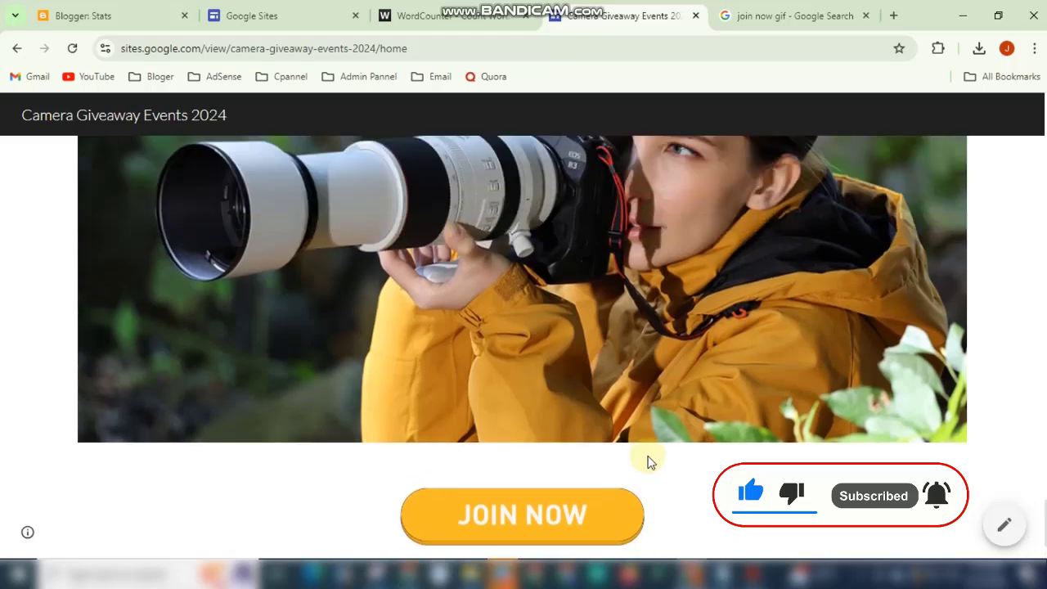
scroll(647, 460, "up", 10)
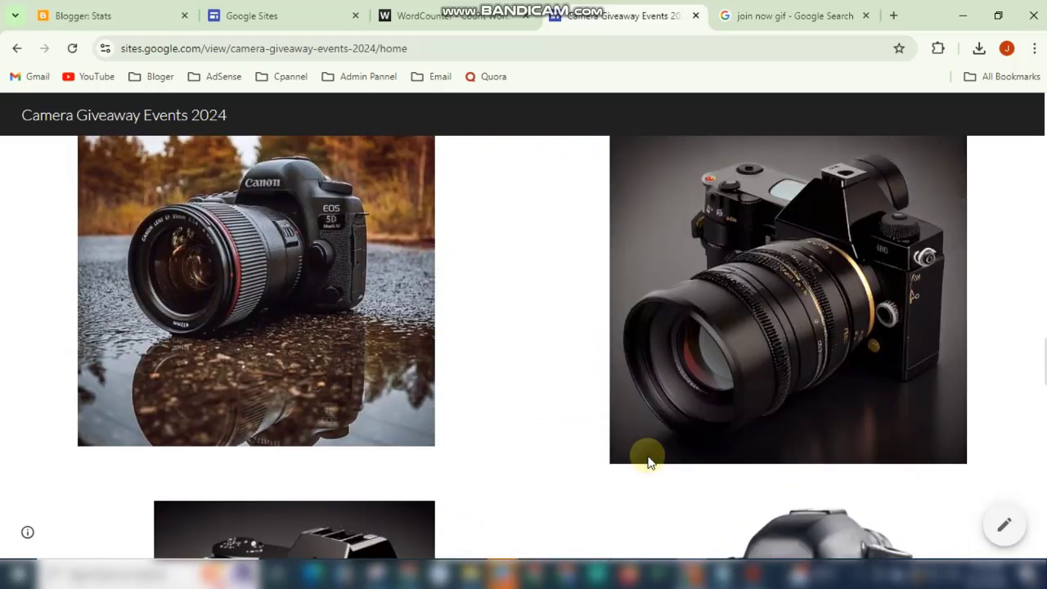
scroll(648, 456, "down", 15)
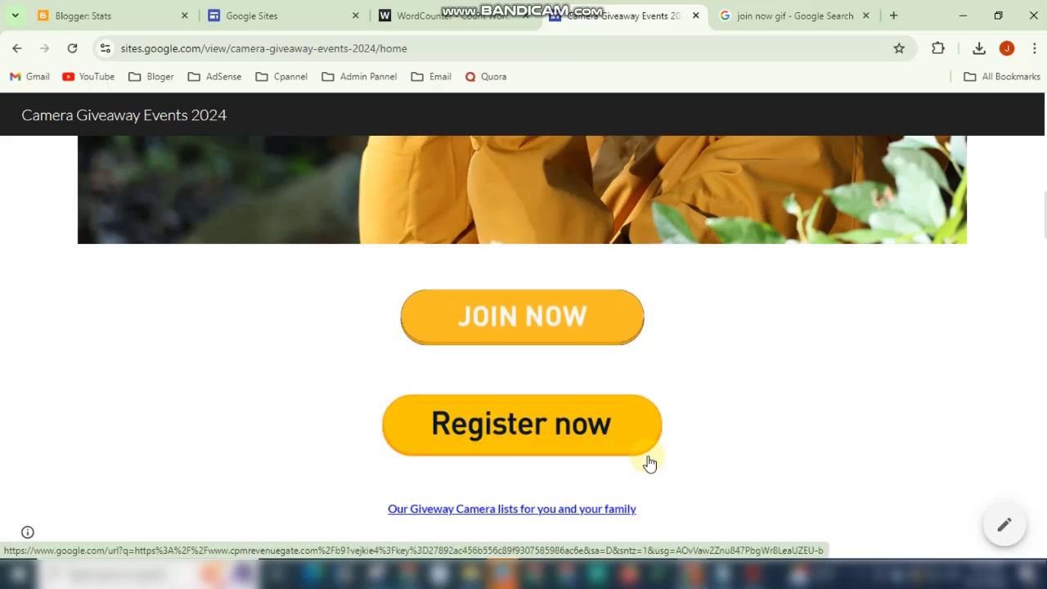
scroll(603, 198, "up", 5)
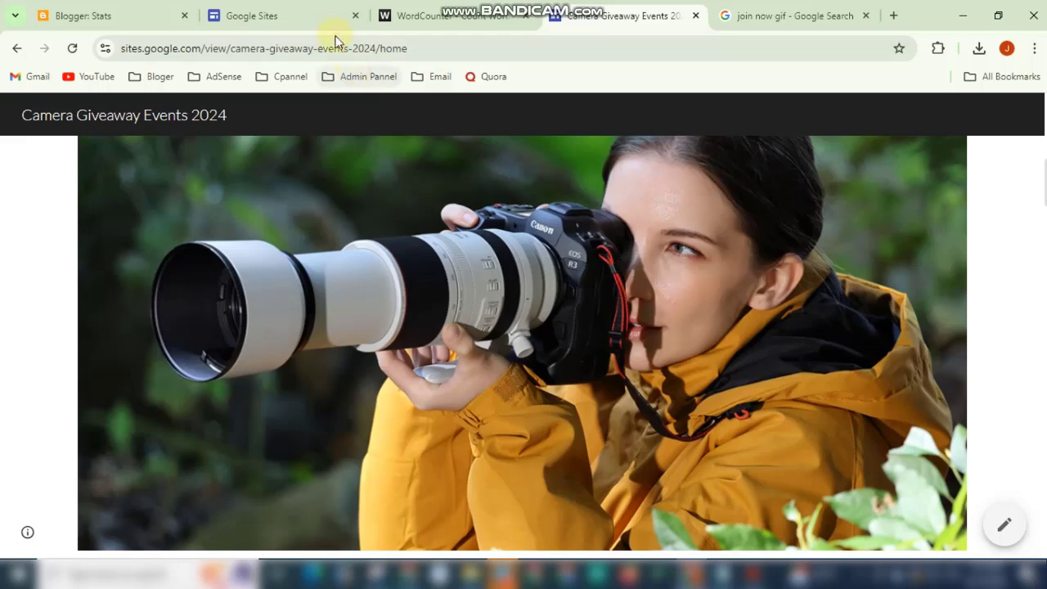
- Go to the Google Sites home page and start a new blank site
left_click(267, 16)
scroll(283, 172, "up", 2)
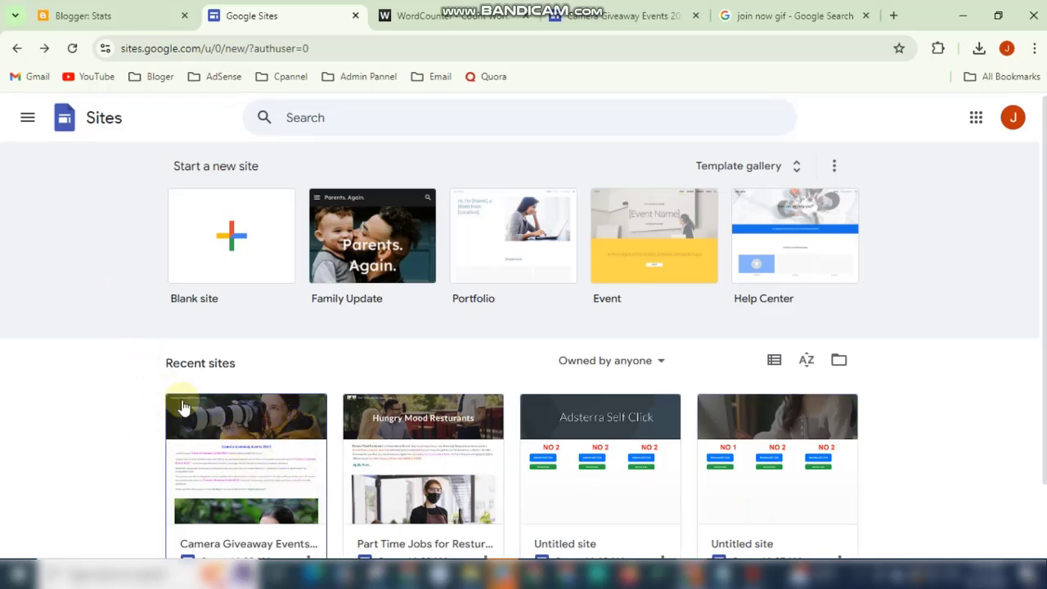
scroll(400, 422, "down", 1)
scroll(291, 397, "up", 1)
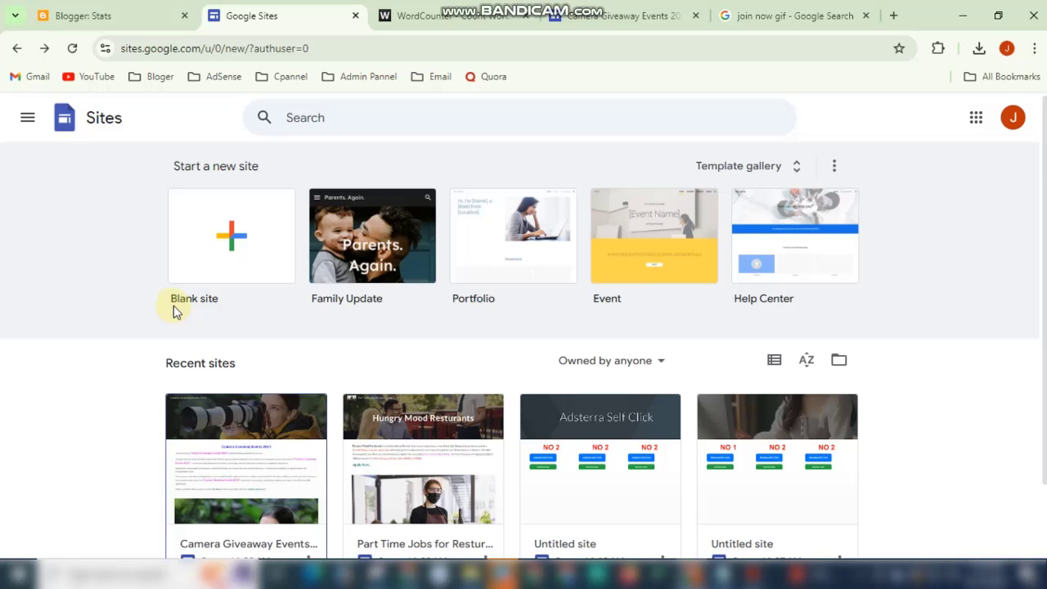
left_click(230, 236)
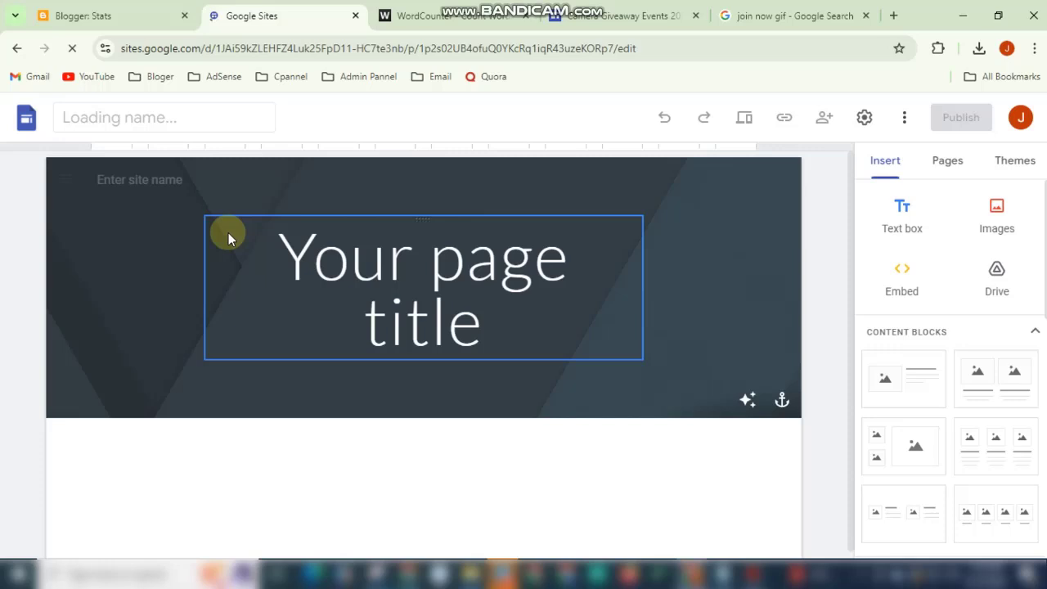
left_click(257, 274)
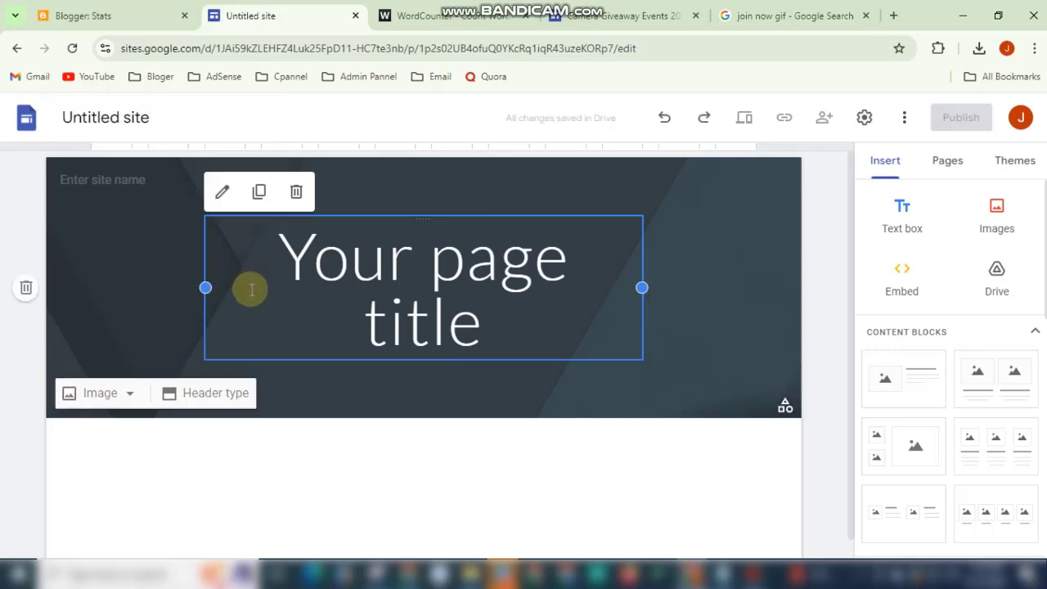
scroll(262, 229, "down", 1)
scroll(257, 237, "up", 1)
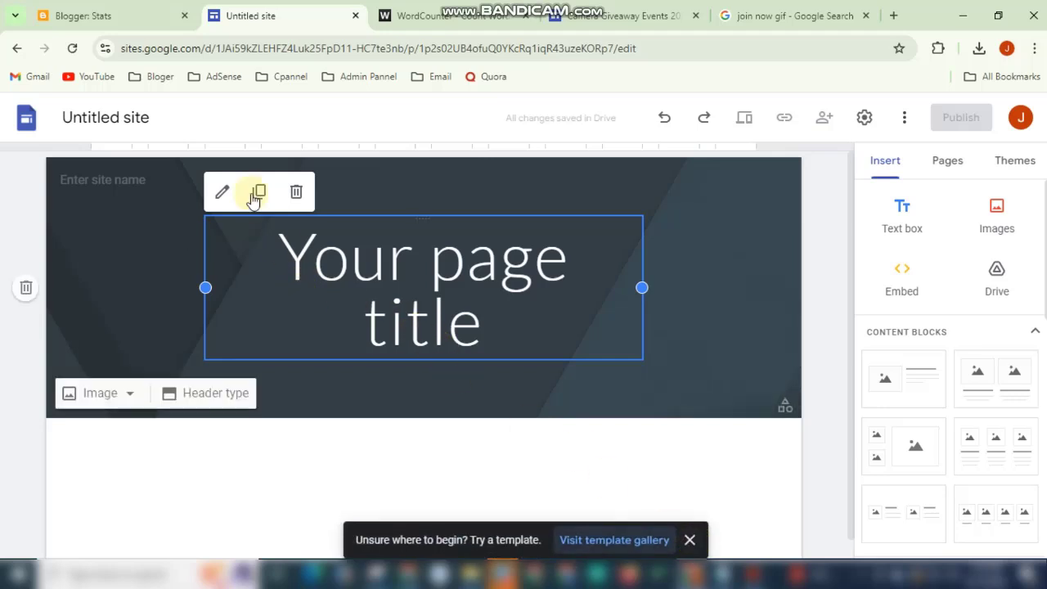
- Copy the heading "Camera Giveaway Events 2024" from the prepared text in WordCounter
left_click(455, 15)
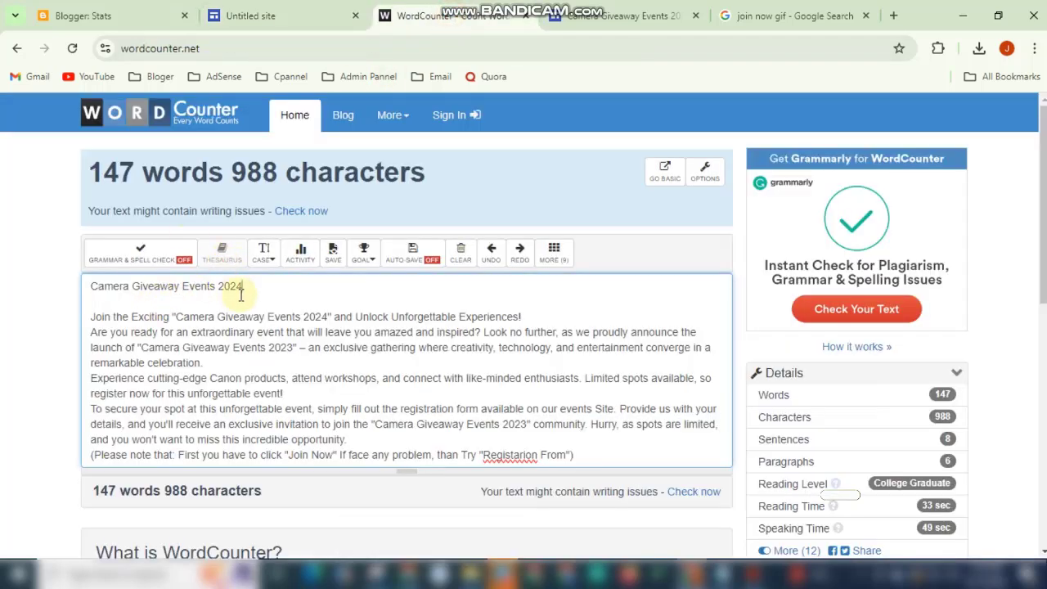
left_click_drag(243, 287, 105, 285)
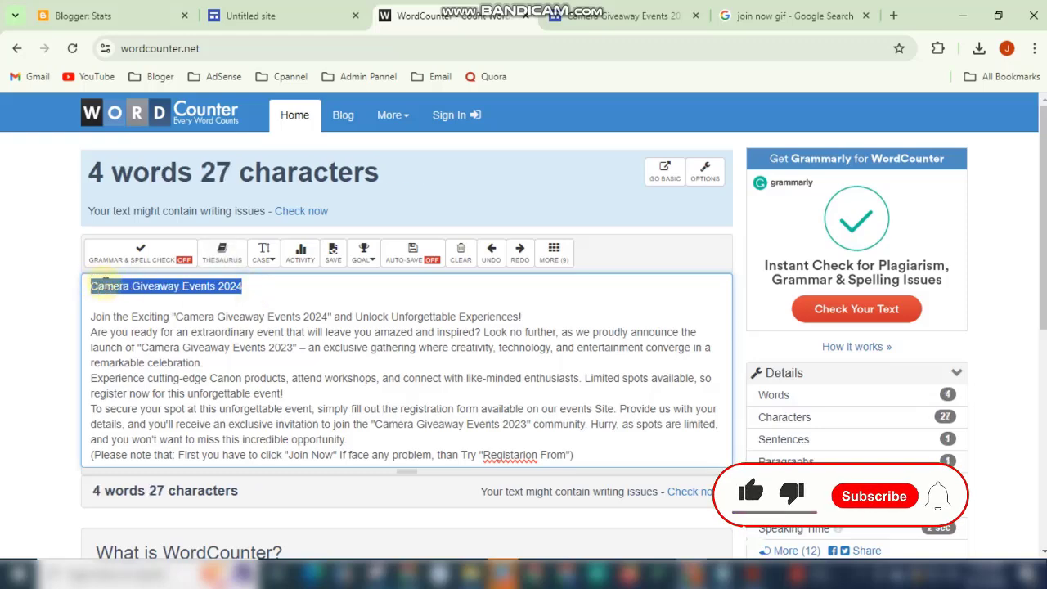
right_click(110, 292)
left_click(139, 145)
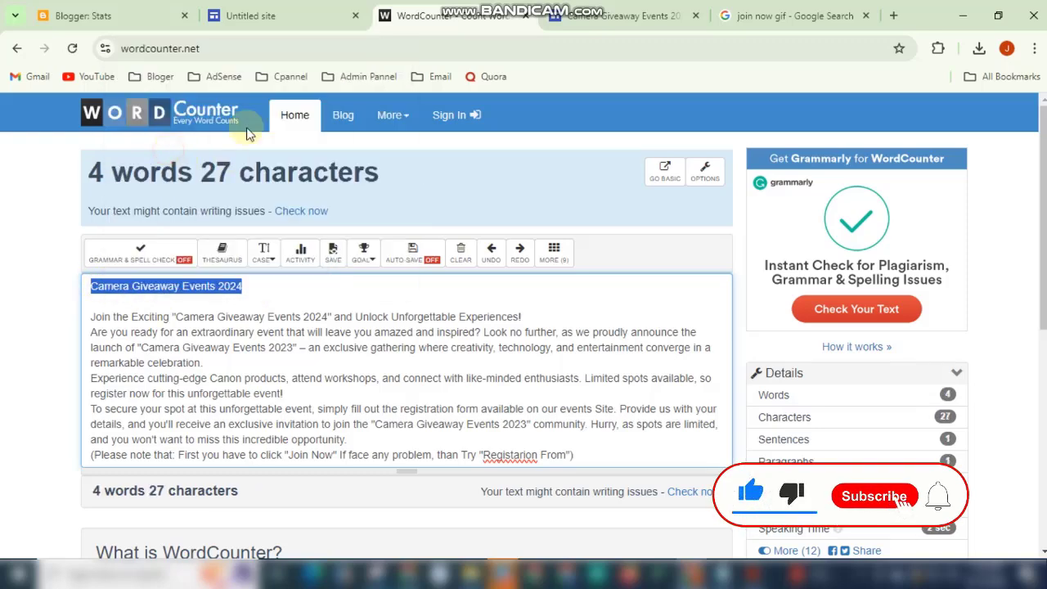
- Name the new site document "Camera Giveaway Events 2024" with the copied heading, using it as the header's site name too
left_click(265, 18)
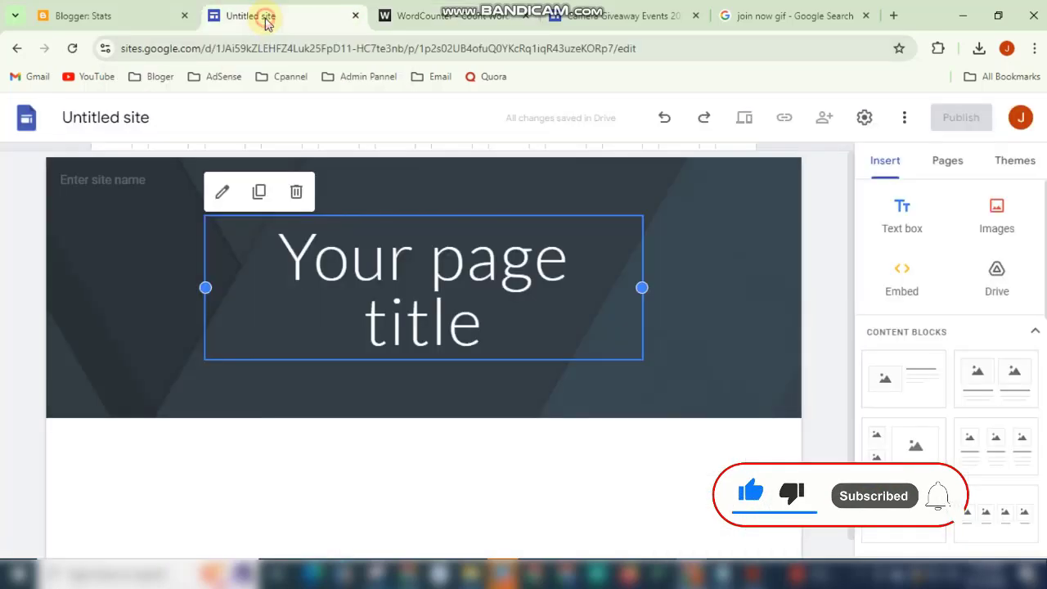
left_click(132, 178)
left_click(146, 118)
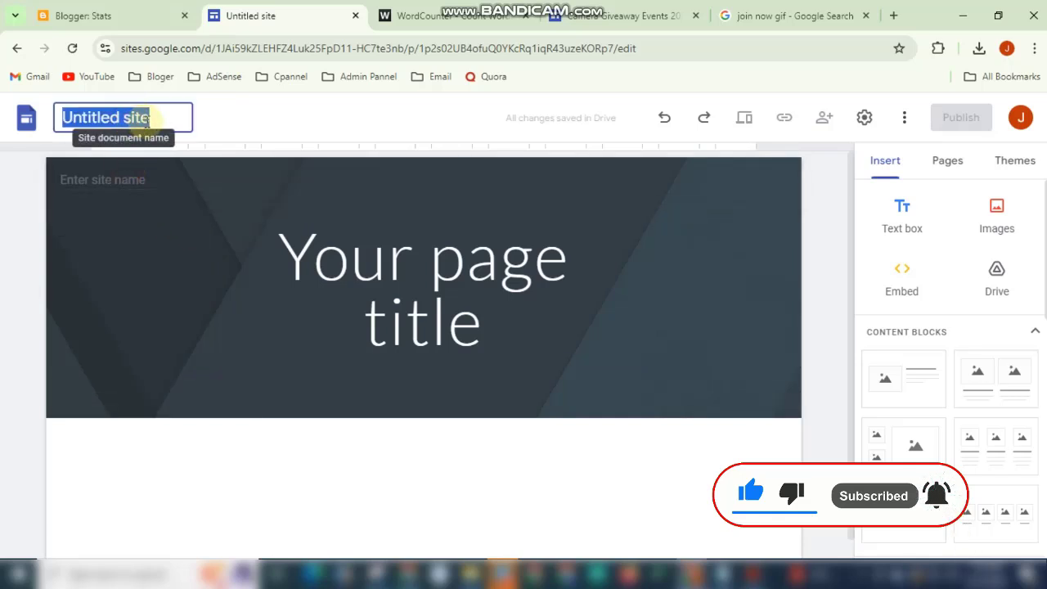
key("ctrl+v")
left_click(342, 123)
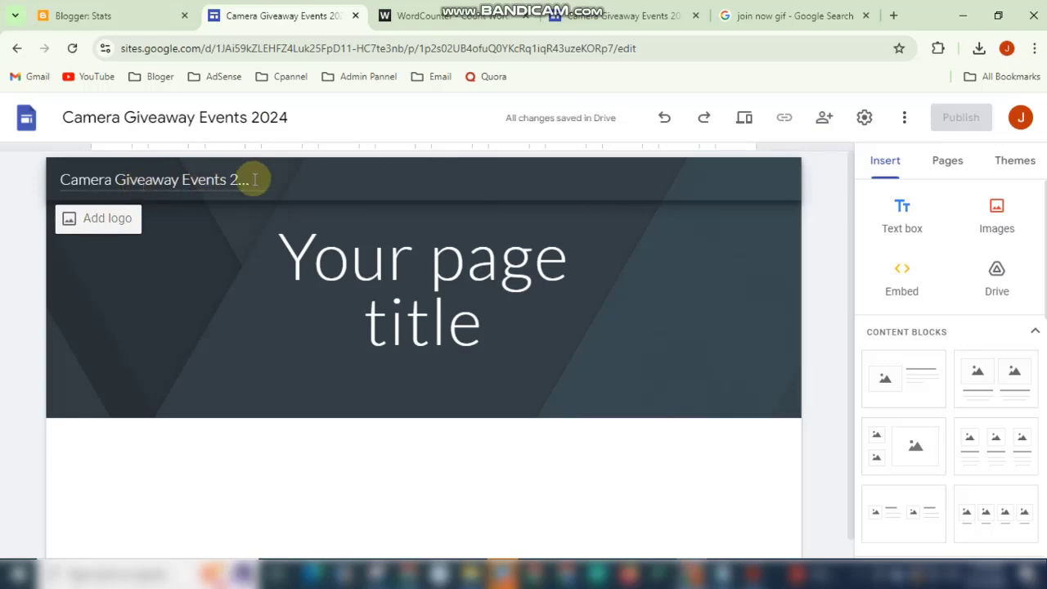
- Delete the "Your page title" text box from the site header
left_click(354, 264)
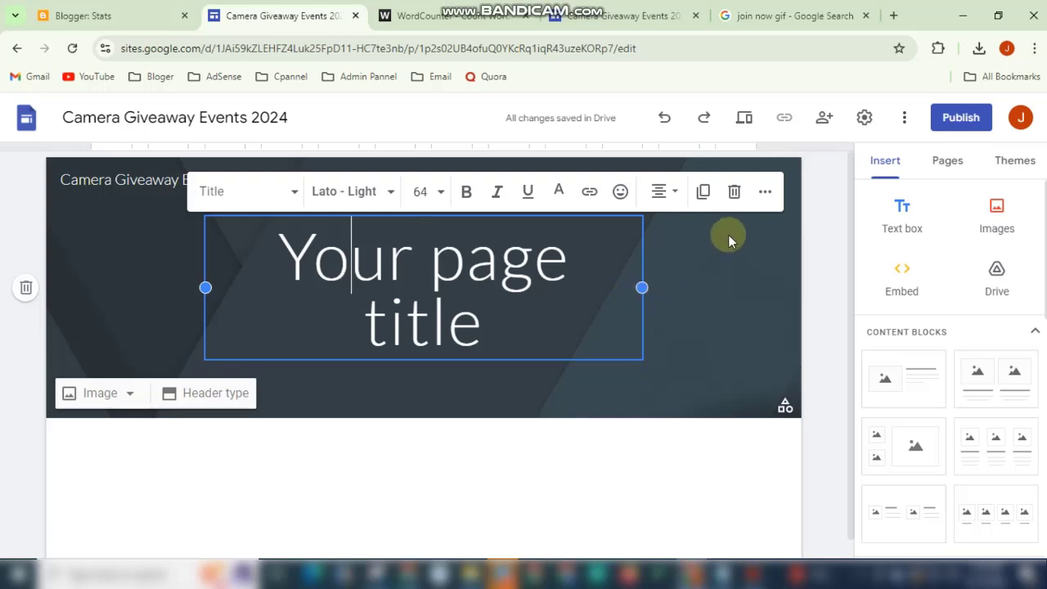
left_click(733, 194)
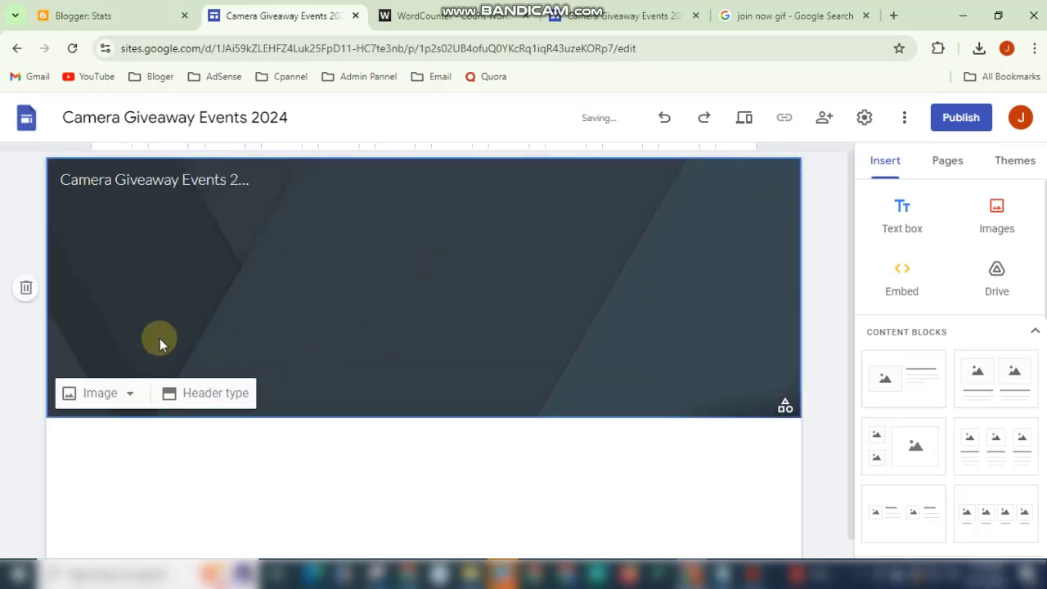
- Upload the picture "Canon HD 11" from the Camera folder under Adsterra All File on New Volume (G:) as the header's background image
left_click(105, 404)
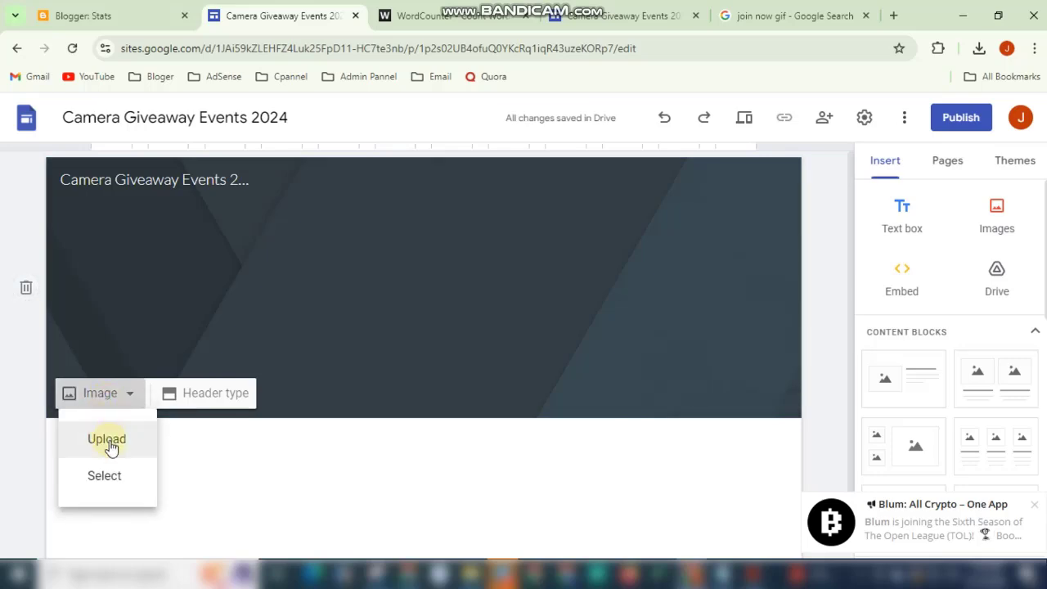
left_click(107, 439)
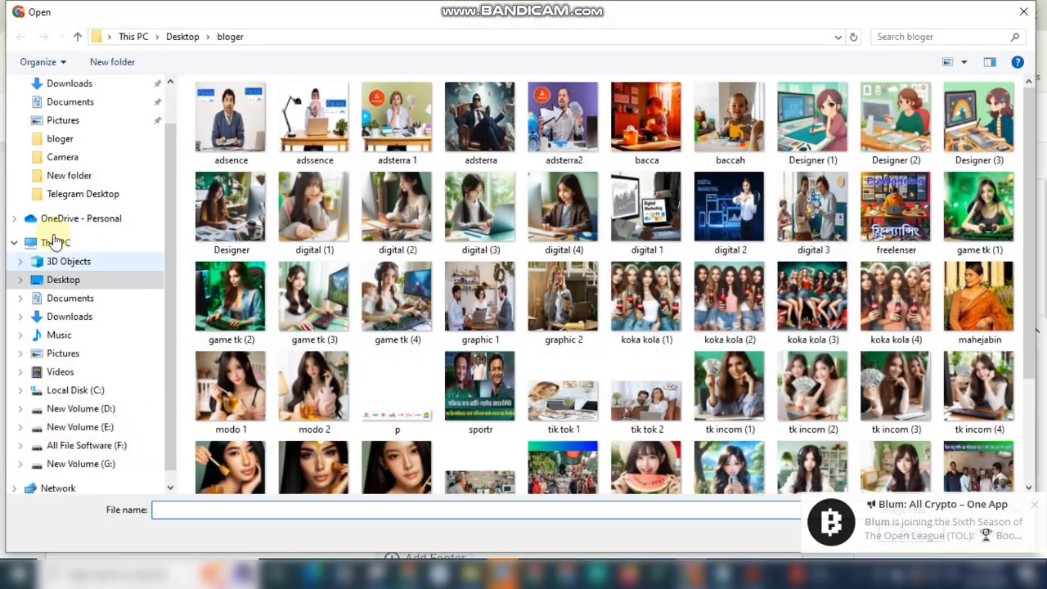
left_click(67, 243)
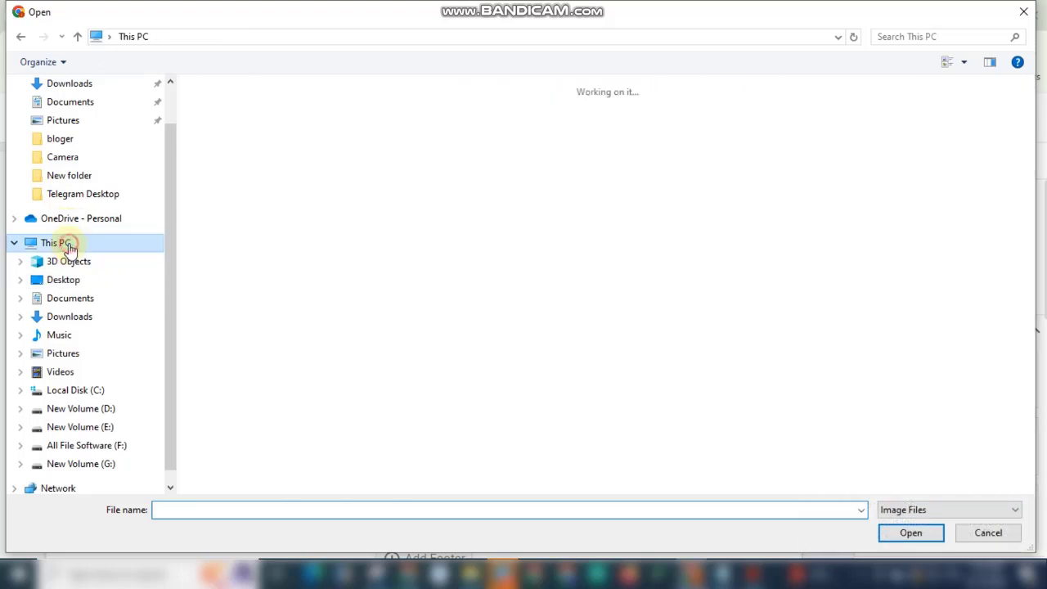
double_click(264, 273)
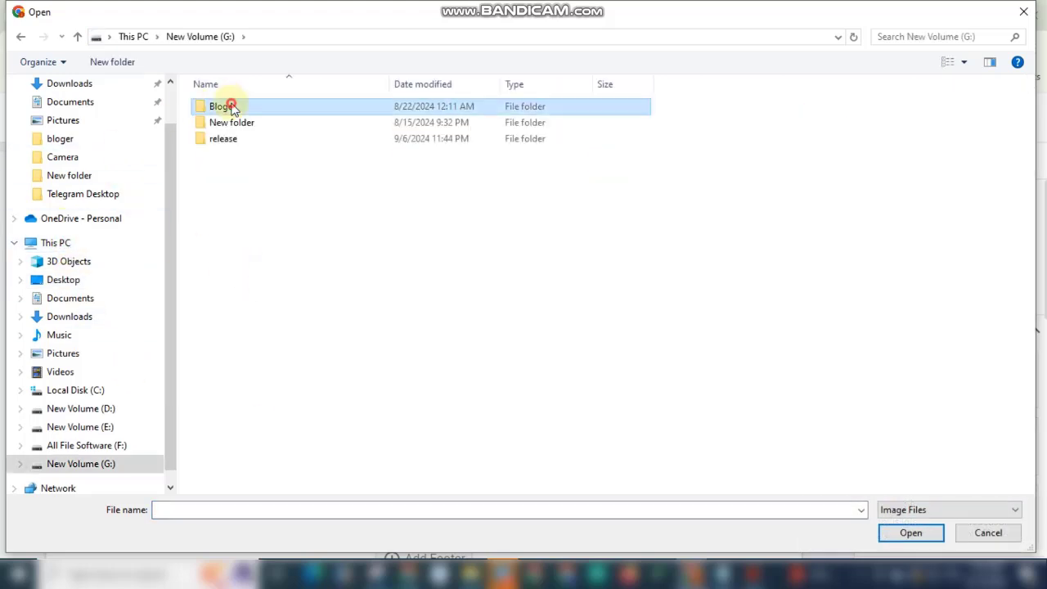
double_click(229, 105)
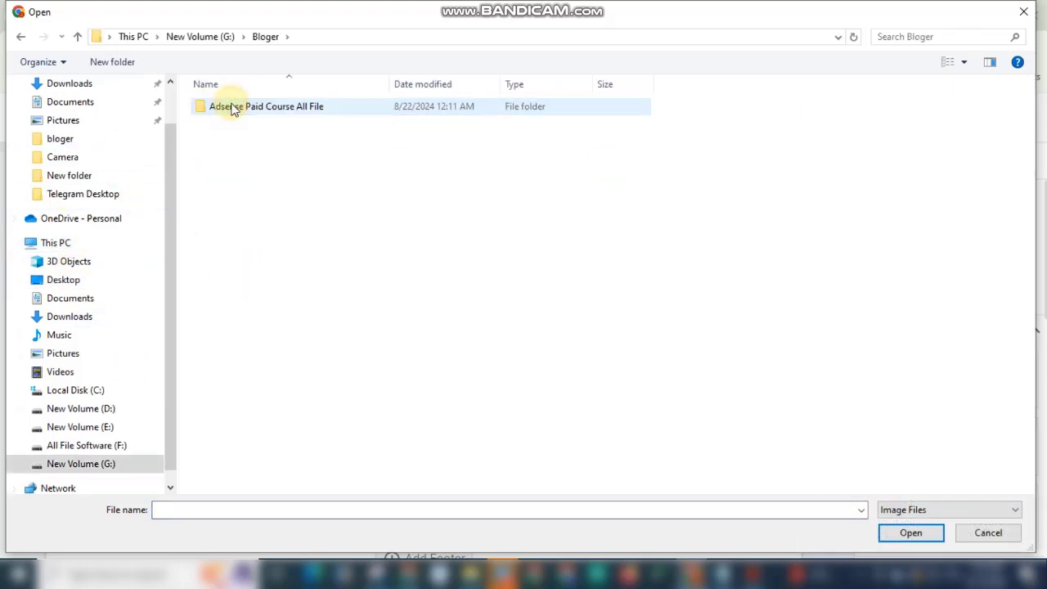
left_click(77, 36)
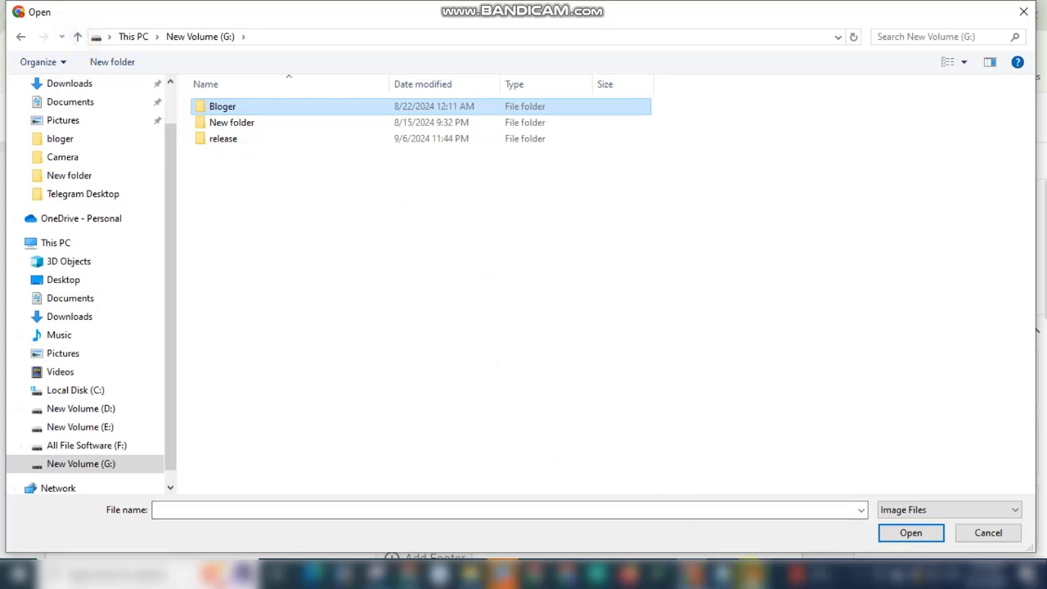
left_click(756, 532)
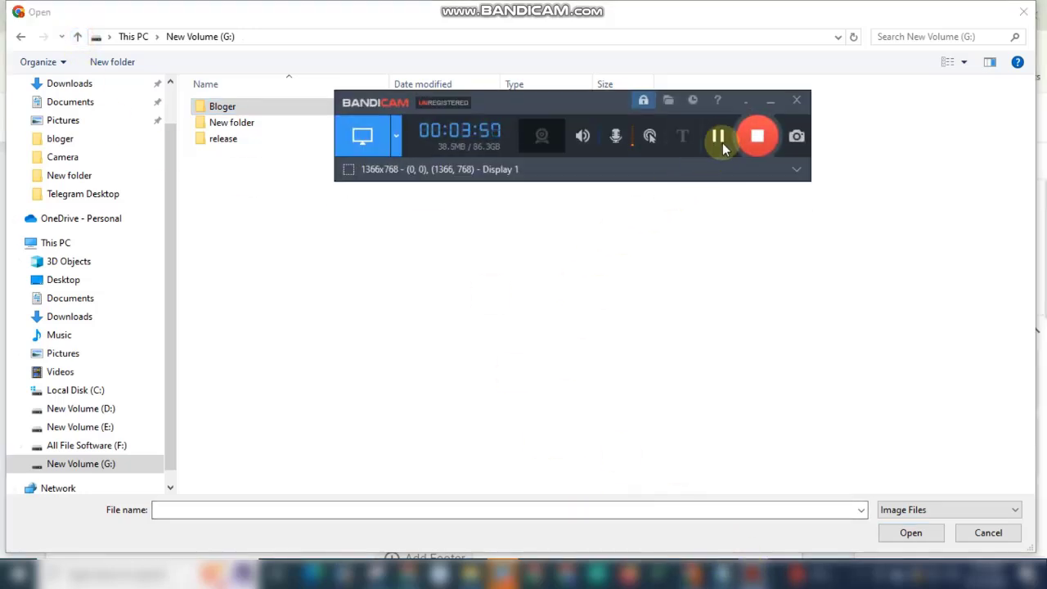
left_click(719, 137)
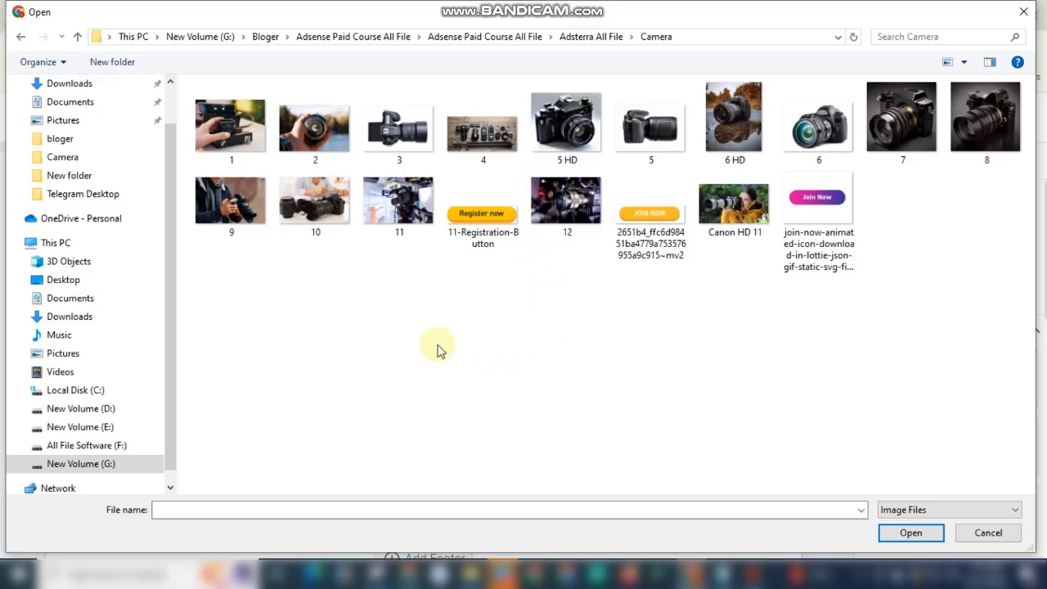
left_click(739, 215)
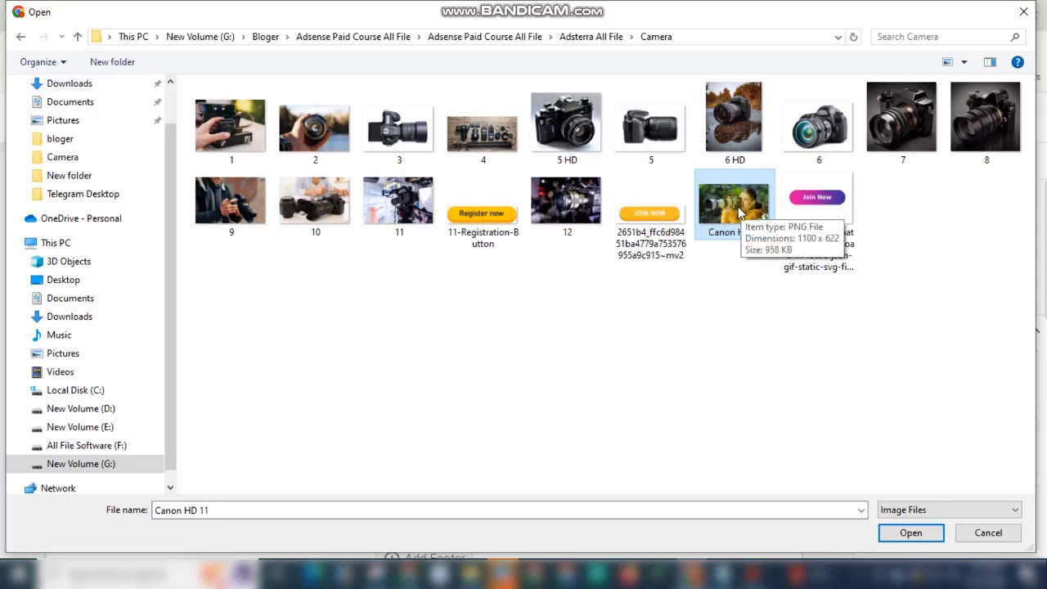
left_click(909, 533)
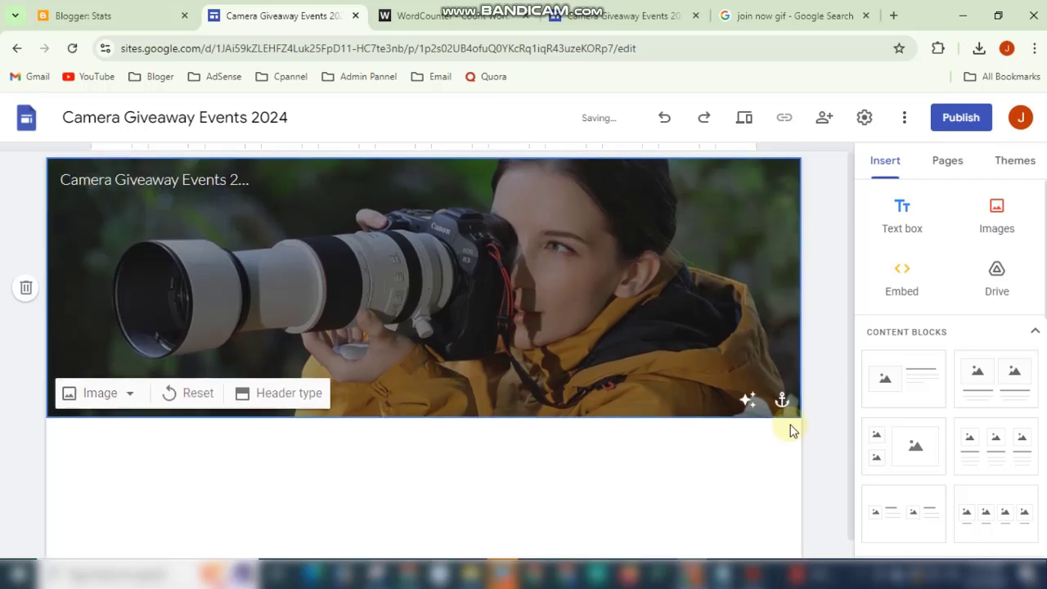
- Turn off the readability adjustment on the header image, comparing the picture with and without it
left_click(749, 399)
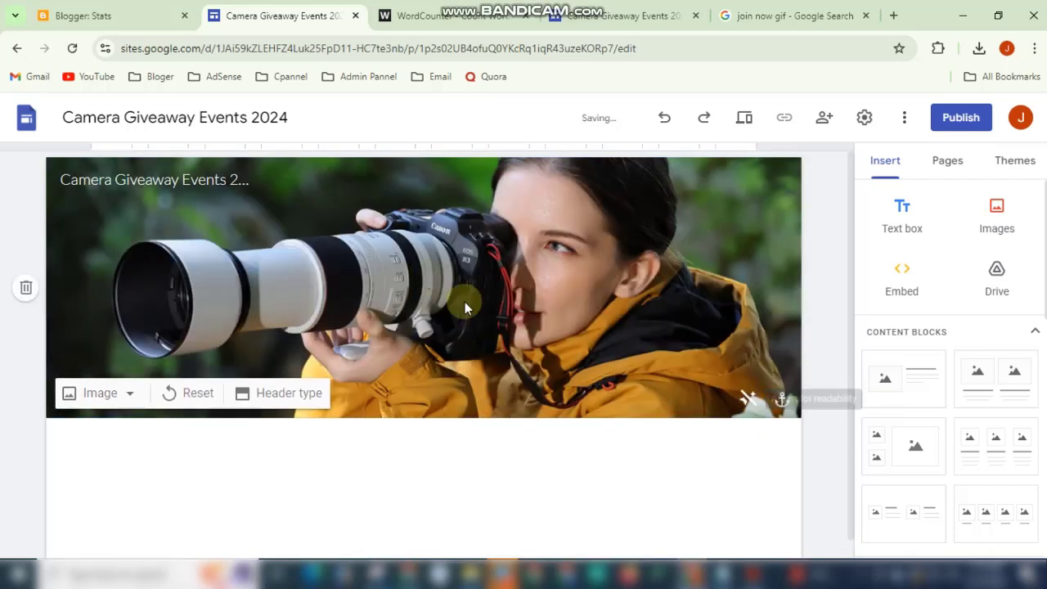
left_click(749, 400)
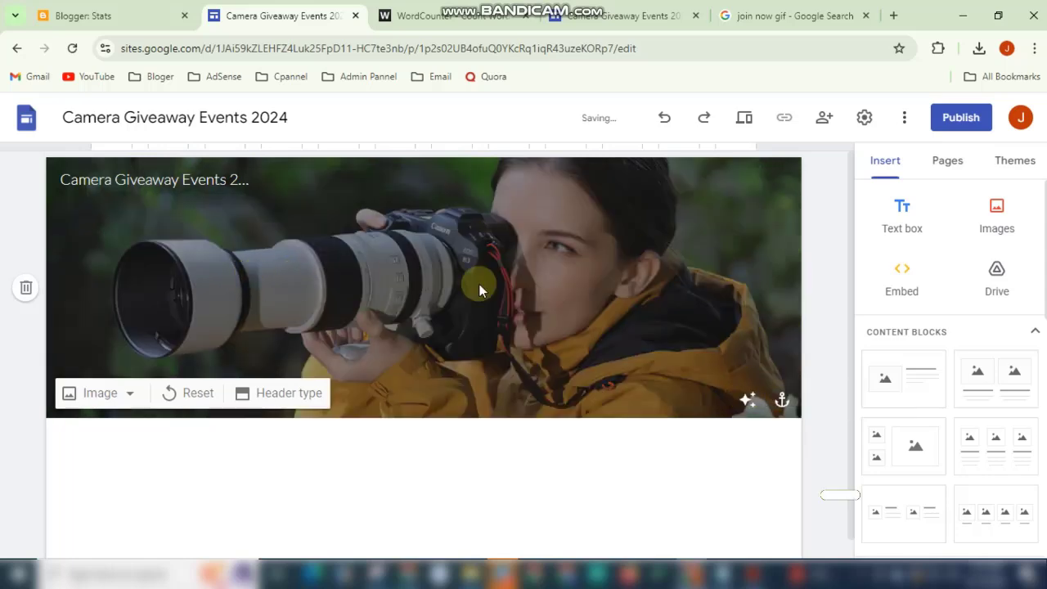
left_click(748, 400)
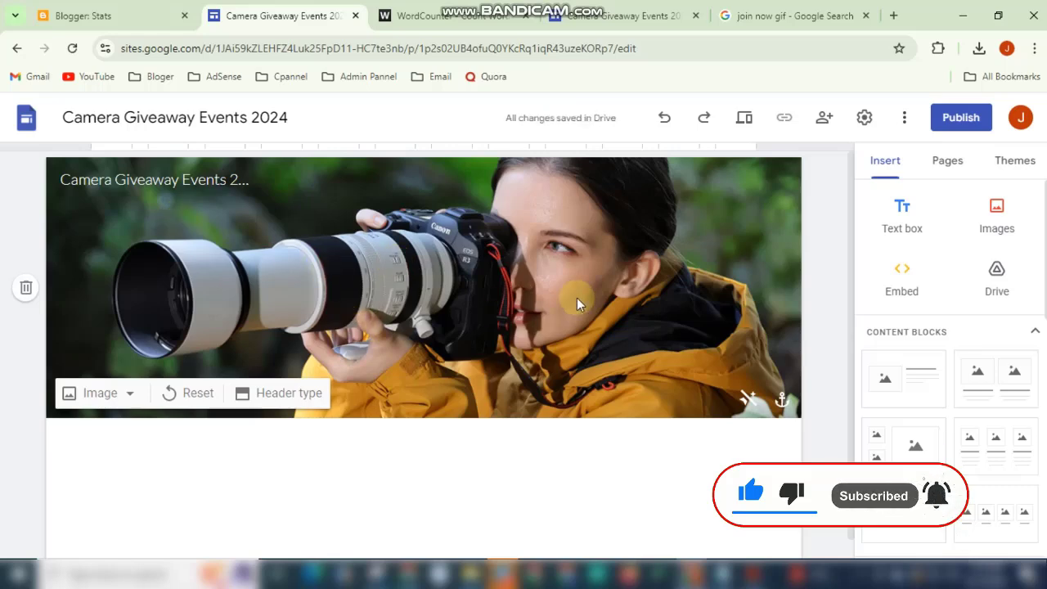
- Copy the full site document name "Camera Giveaway Events 2024"
scroll(572, 314, "down", 1)
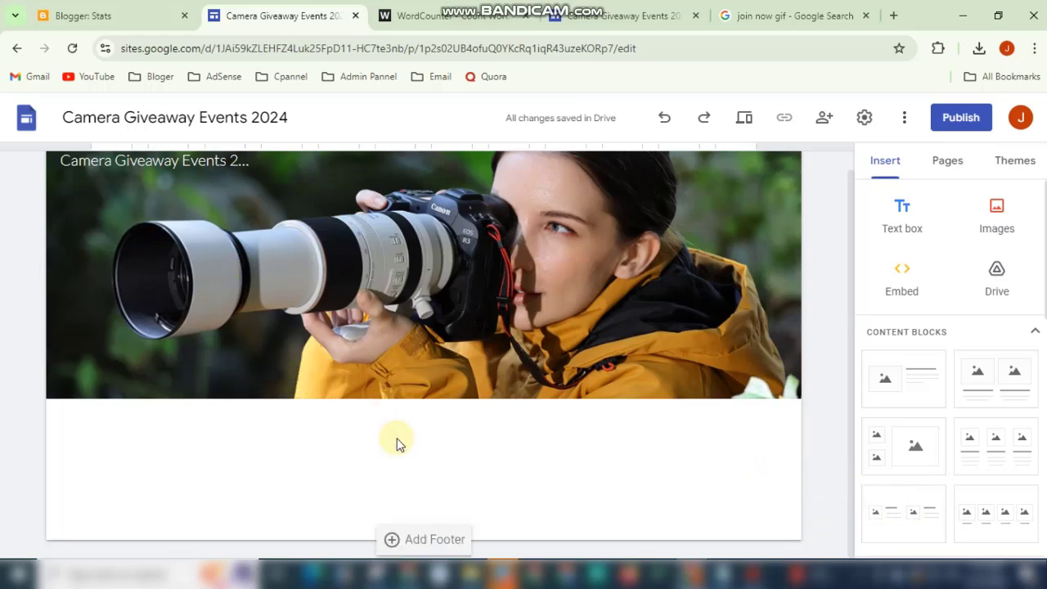
double_click(218, 117)
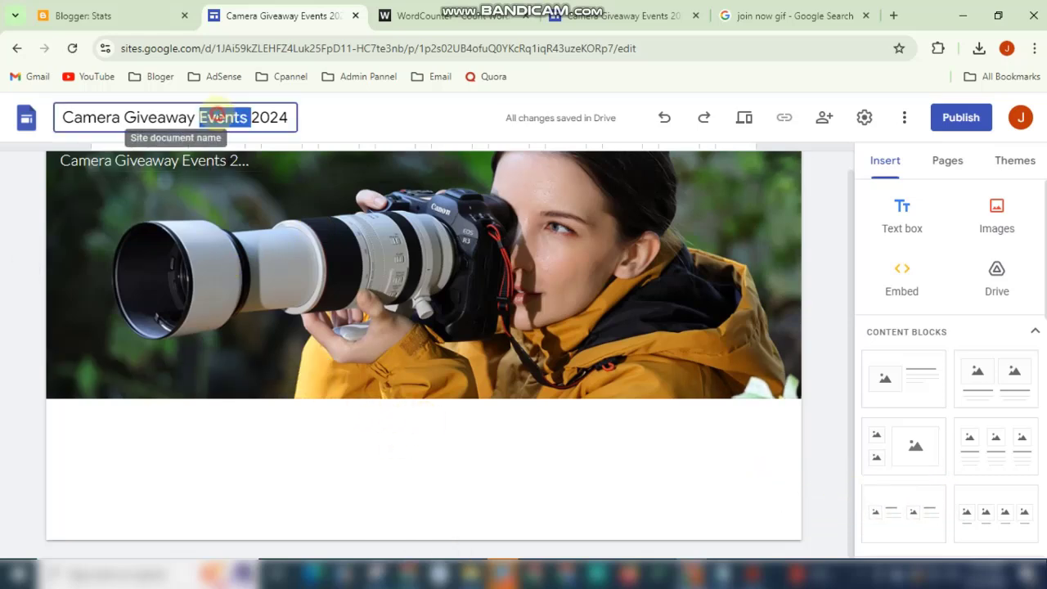
triple_click(219, 116)
right_click(218, 116)
left_click(260, 186)
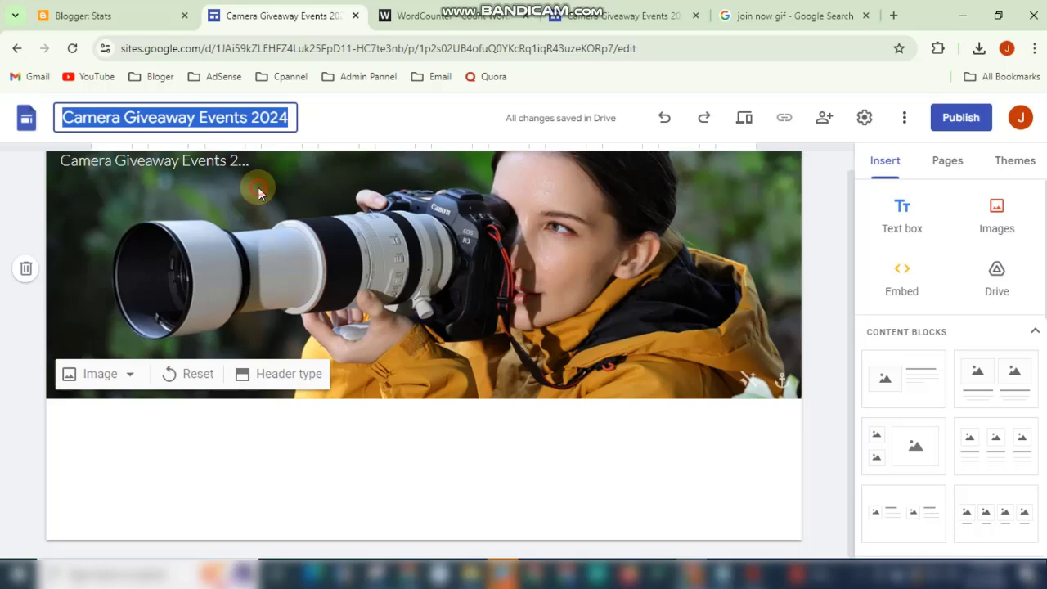
left_click(403, 409)
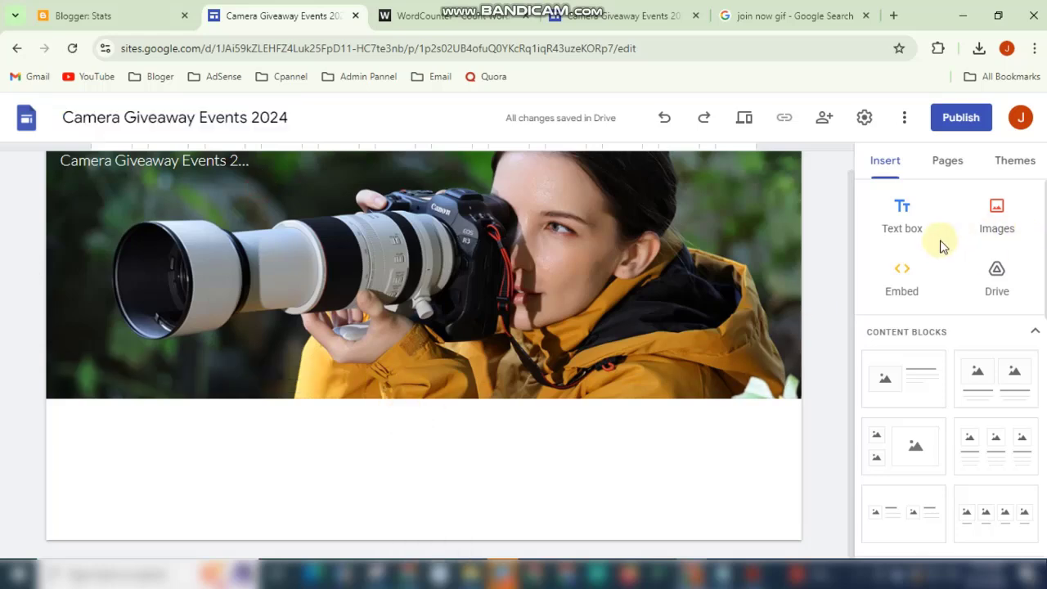
- Insert a text box below the header image and paste "Camera Giveaway Events 2024" into it
left_click(904, 214)
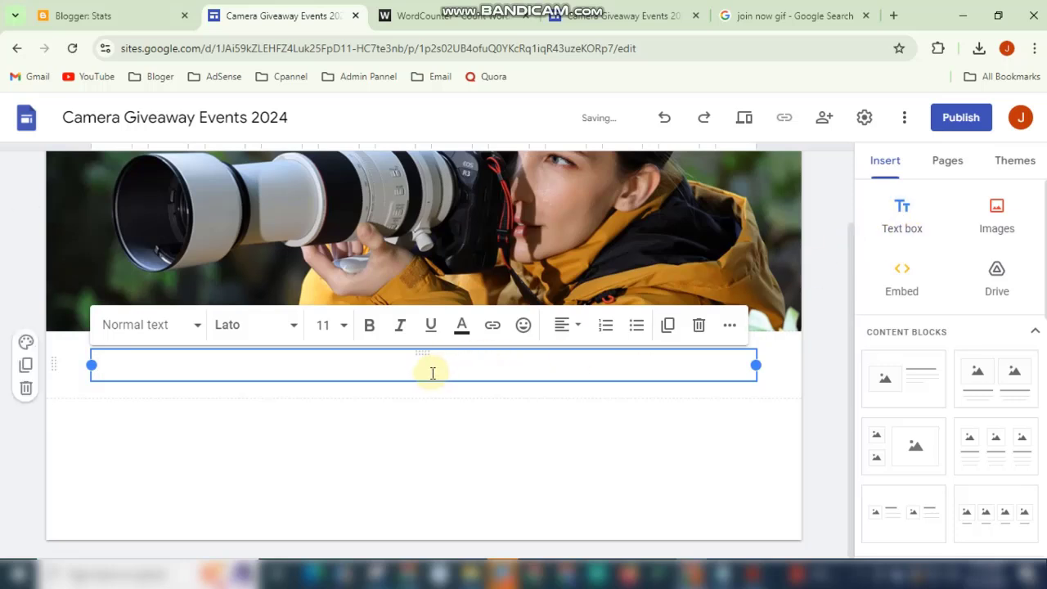
key("ctrl+v")
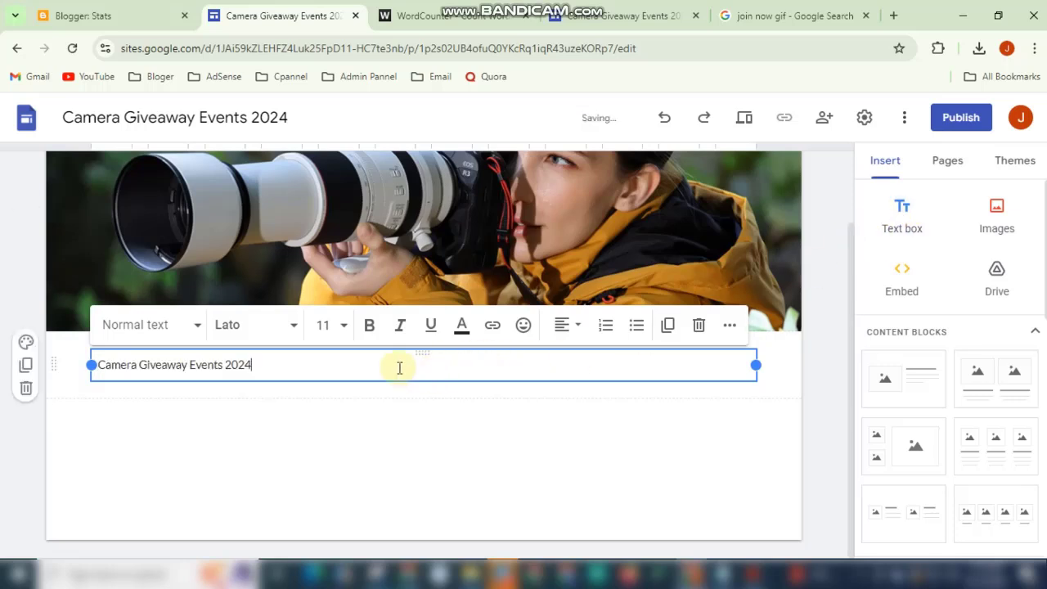
left_click(262, 400)
left_click(287, 367)
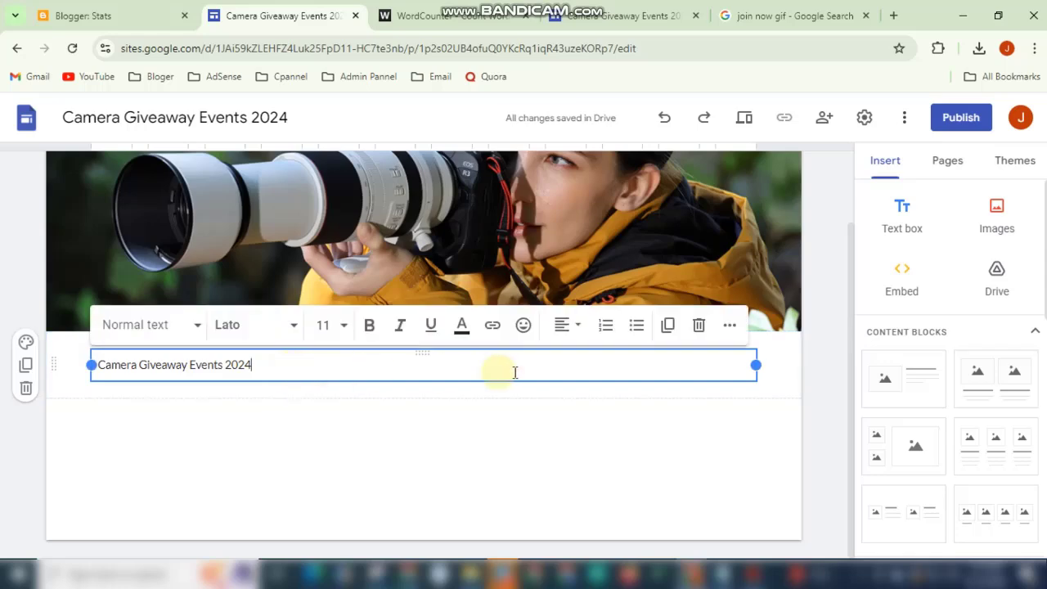
- Narrow the "Camera Giveaway Events 2024" text box to just wider than its text and move it to the middle of its section
left_click_drag(752, 365, 294, 365)
left_click(269, 425)
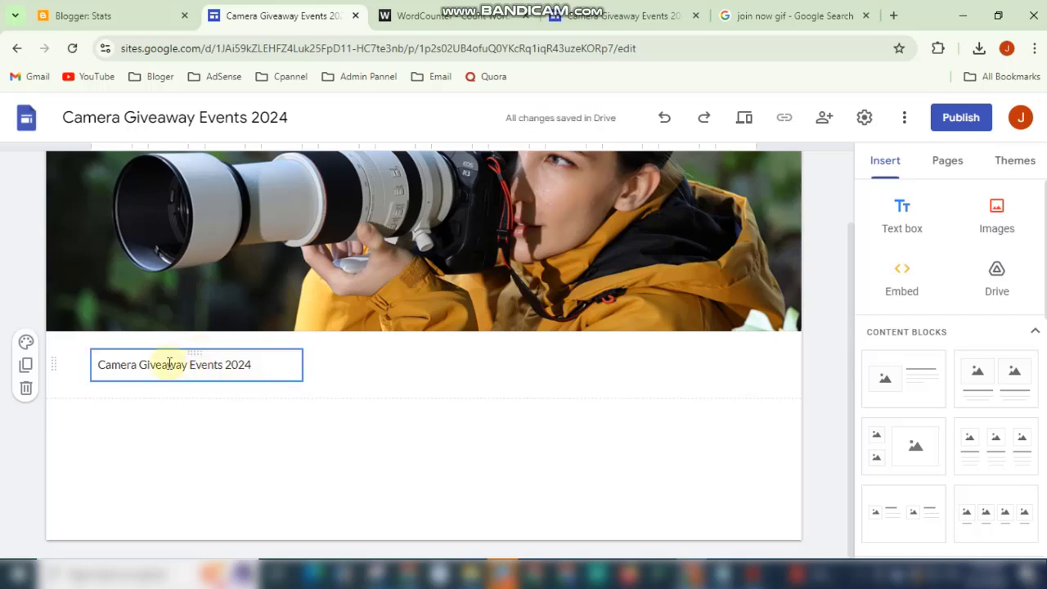
left_click_drag(193, 353, 430, 353)
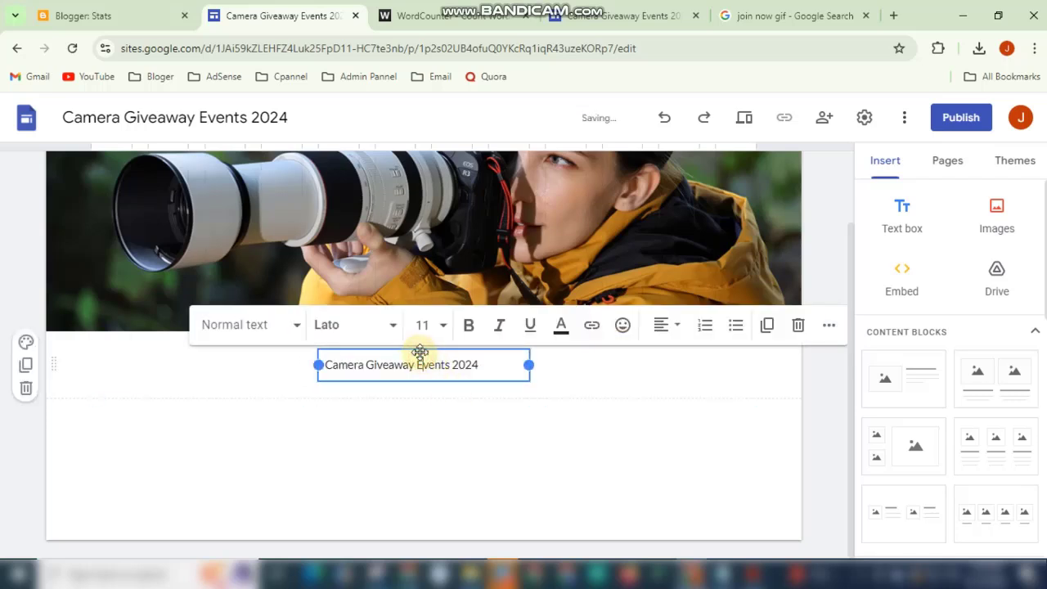
left_click(448, 423)
left_click_drag(421, 352, 434, 343)
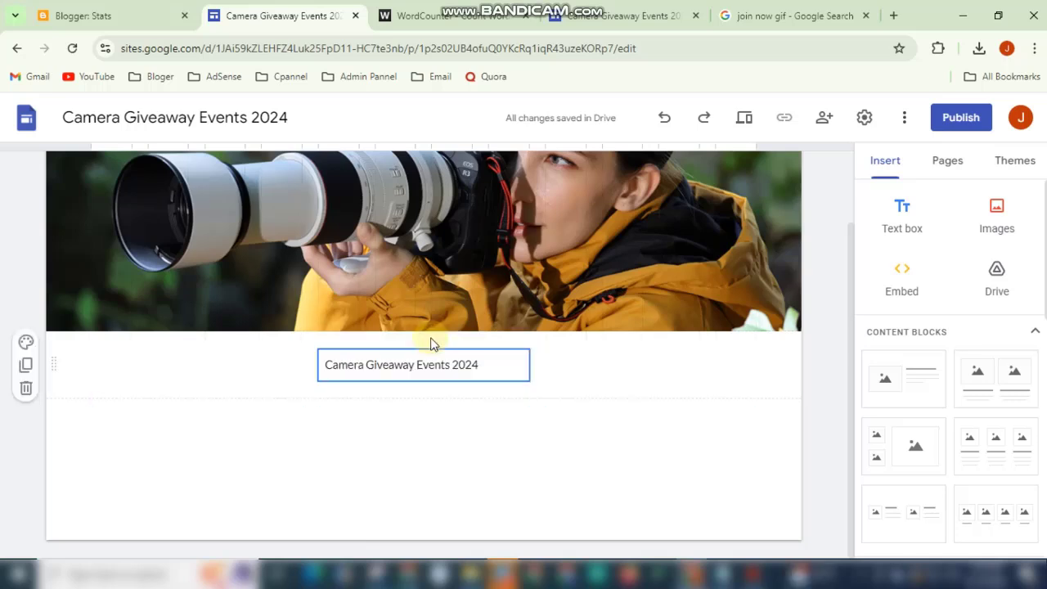
left_click(507, 435)
- Make the "Camera Giveaway Events 2024" text below the header bold and set its font size to 18
triple_click(396, 364)
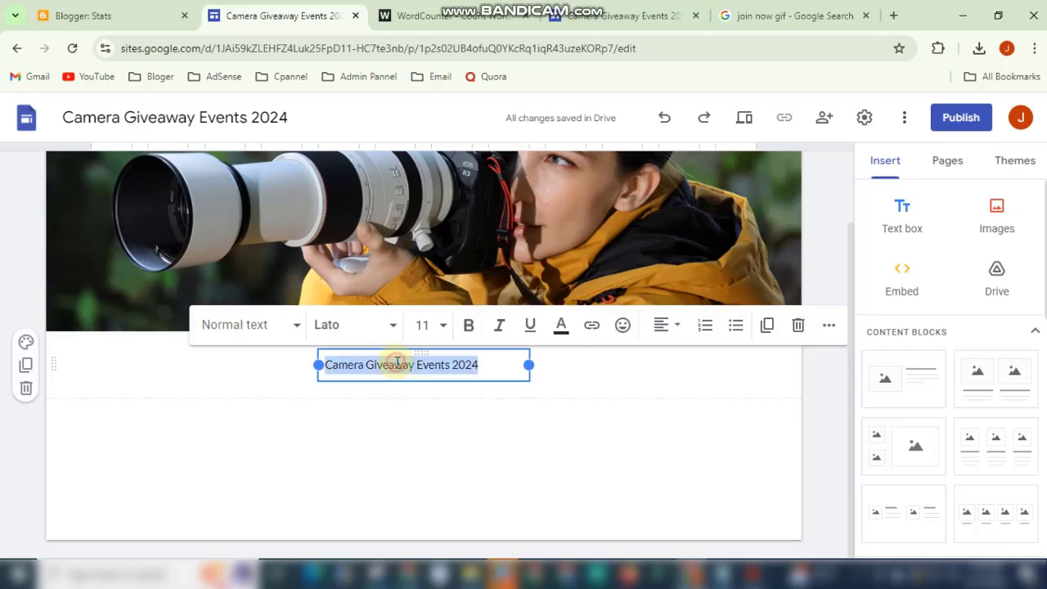
left_click(469, 327)
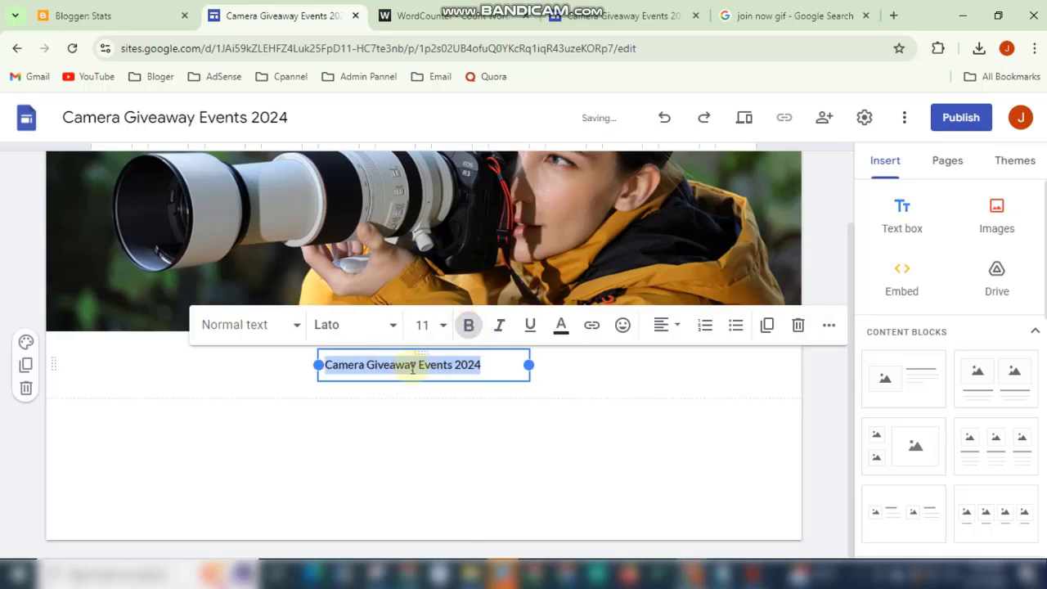
left_click(445, 324)
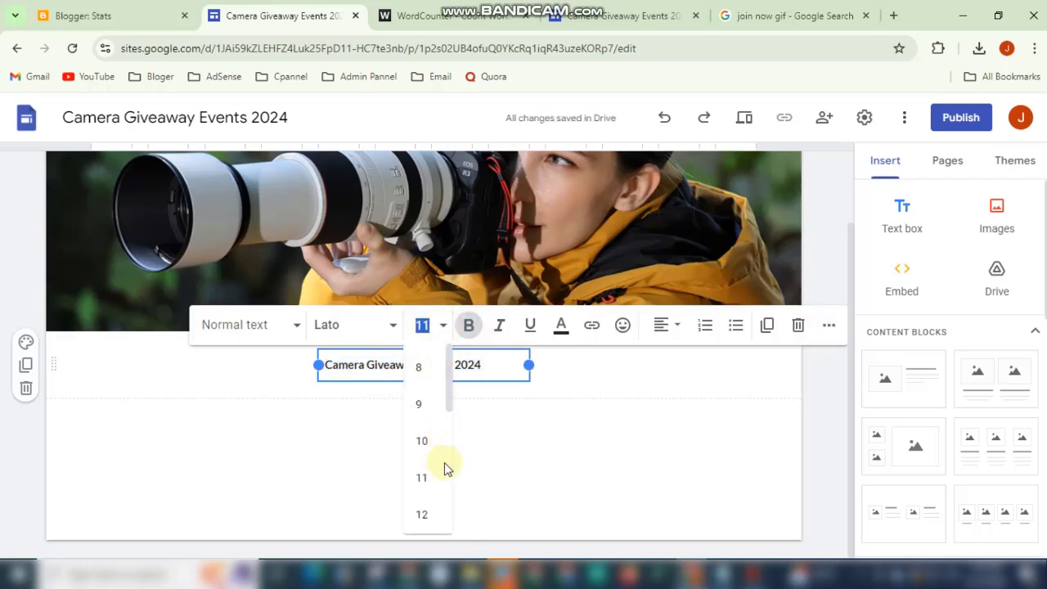
scroll(429, 479, "down", 1)
left_click(422, 508)
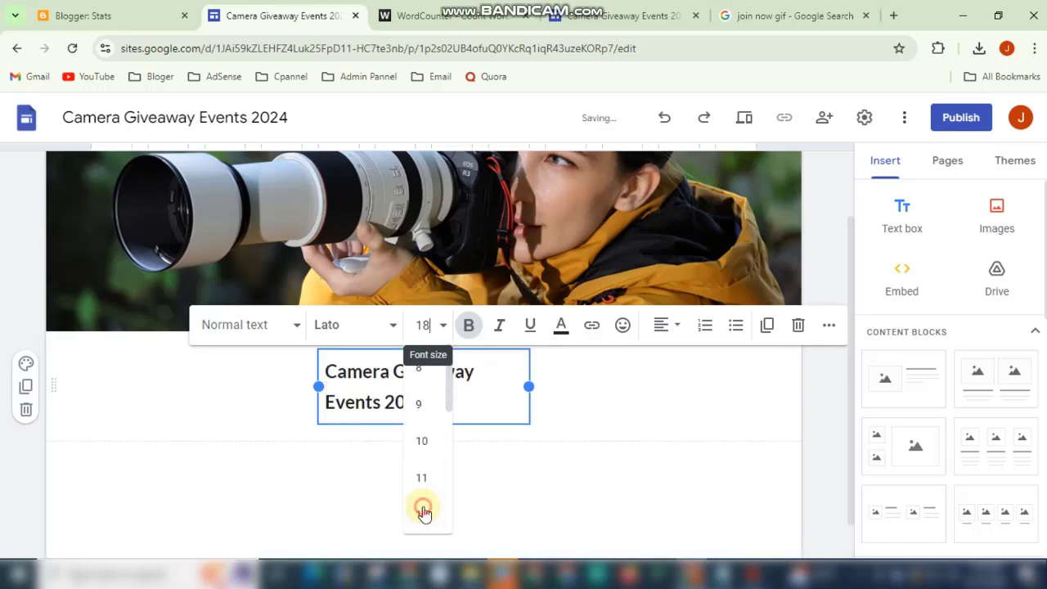
- Widen the "Camera Giveaway Events 2024" text box so the heading fits on a single line
left_click_drag(525, 387, 619, 374)
left_click(625, 371)
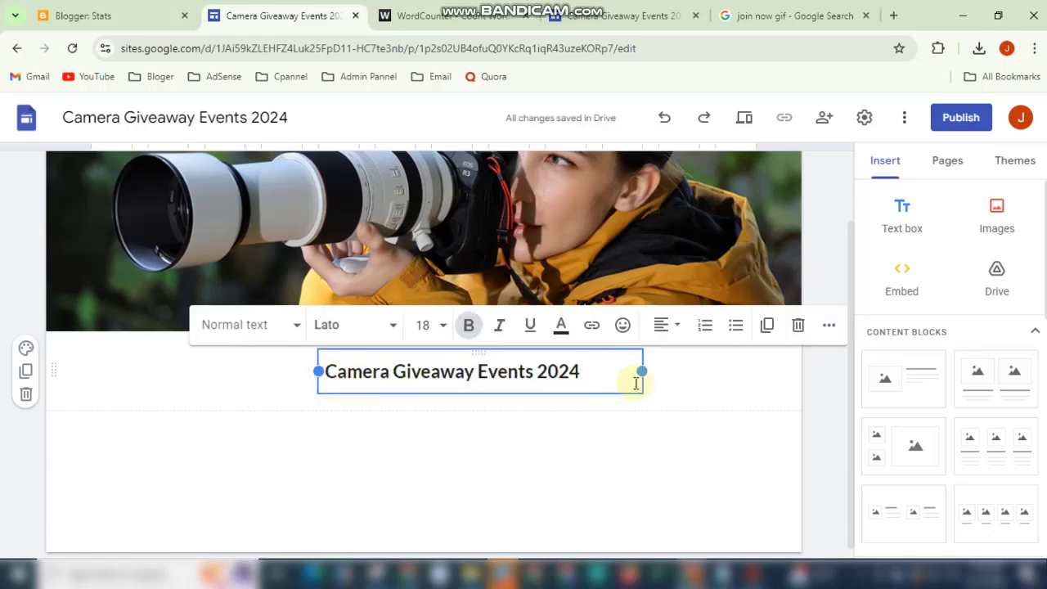
left_click(681, 376)
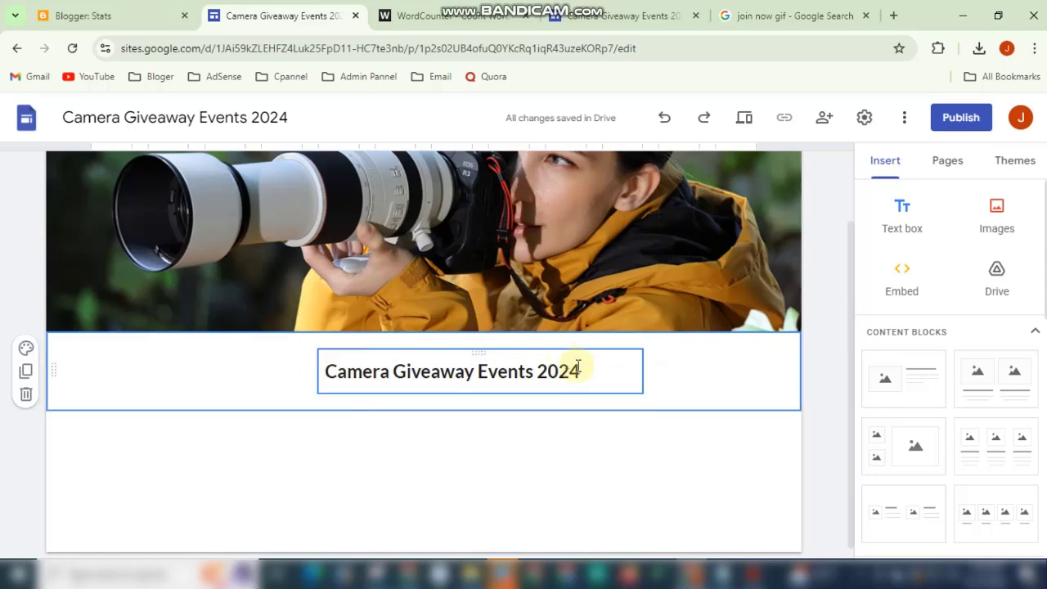
left_click(523, 462)
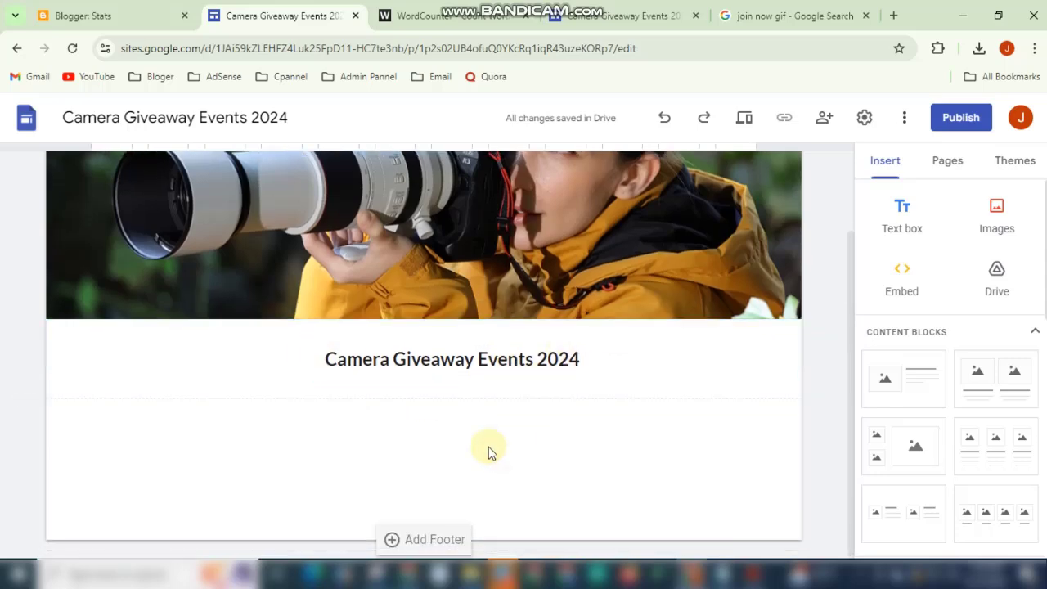
- Copy the event description in WordCounter, from "Join the Exciting" through the closing note about "Join Now"
left_click(482, 16)
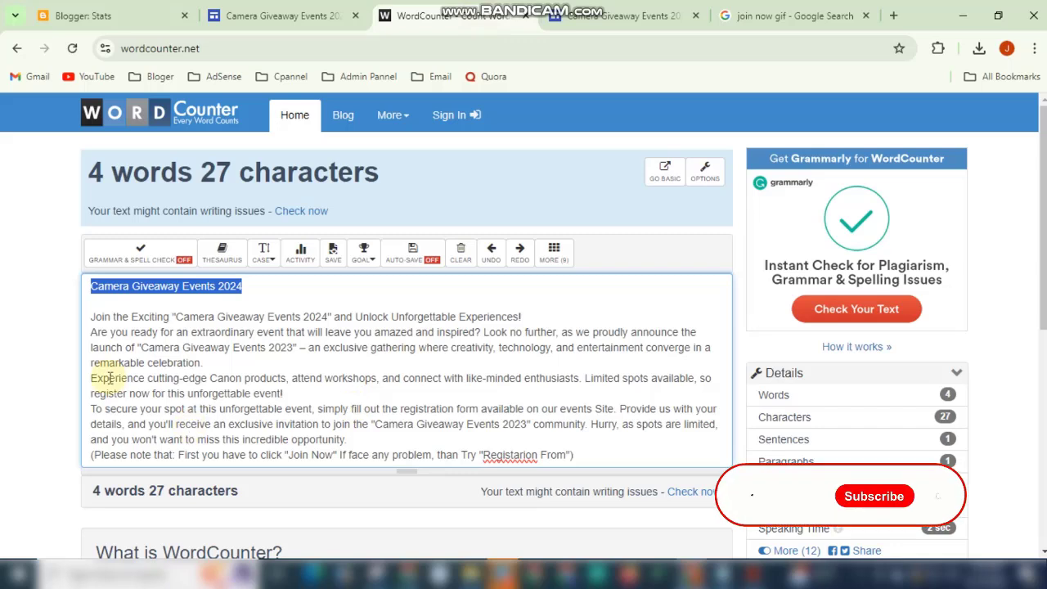
left_click_drag(90, 316, 573, 456)
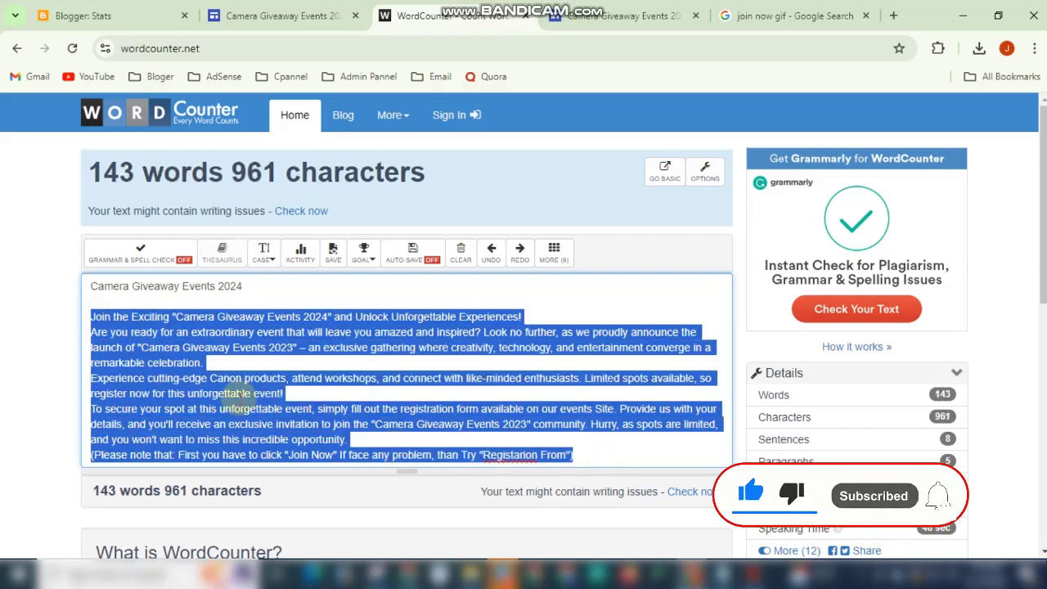
right_click(237, 389)
left_click(295, 145)
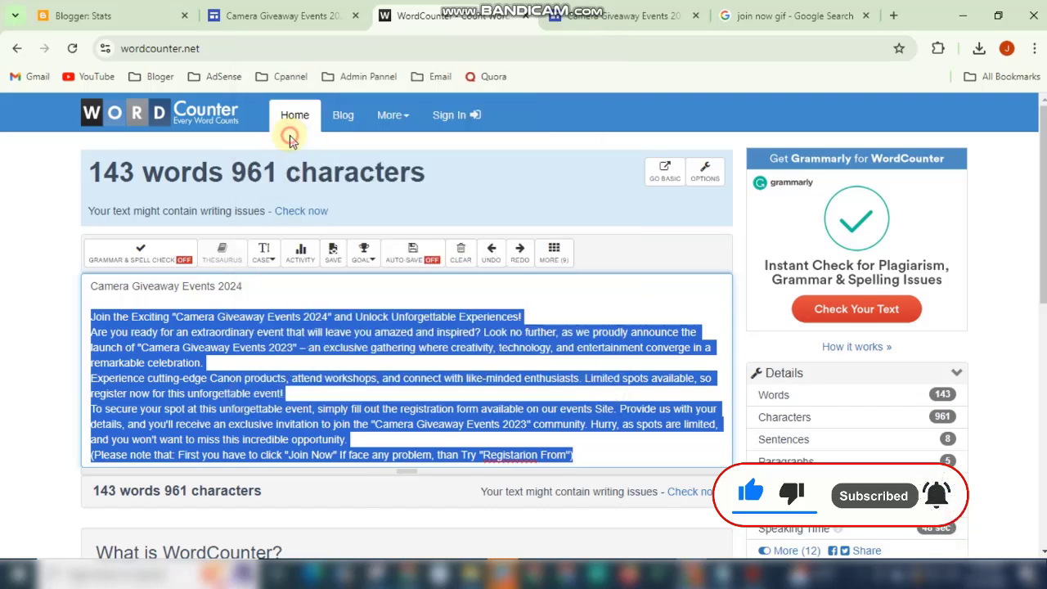
- Back in the Google Sites editor, add a text box below the heading and paste the copied event description into it
left_click(272, 17)
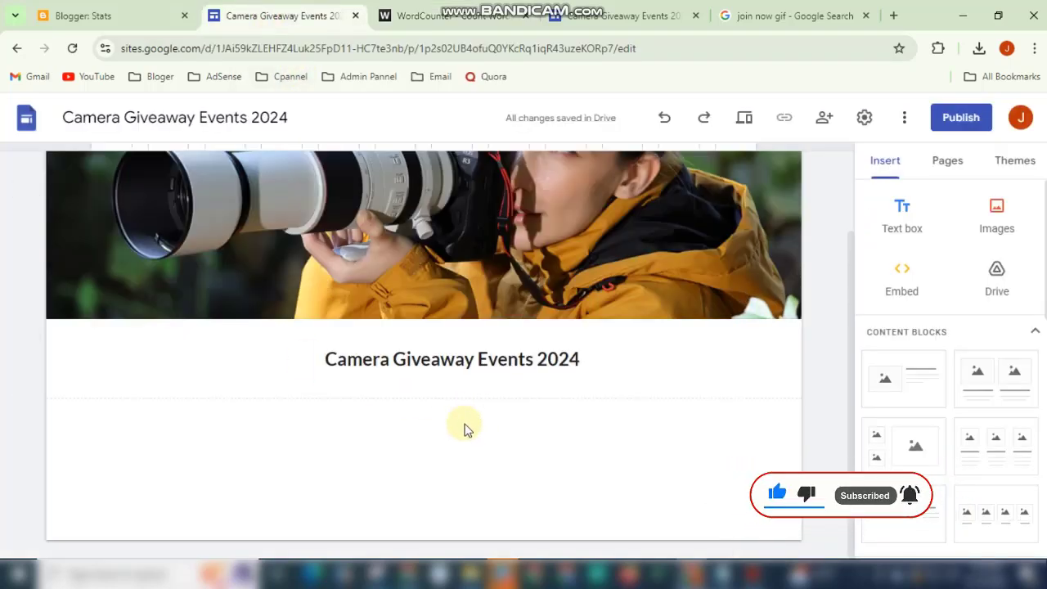
left_click(905, 236)
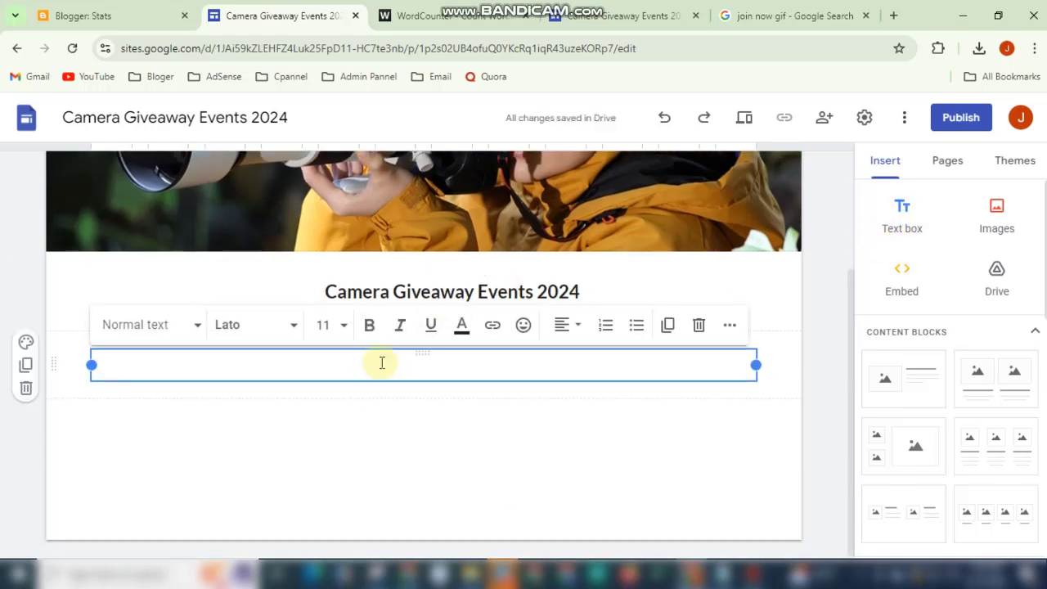
key("ctrl+v")
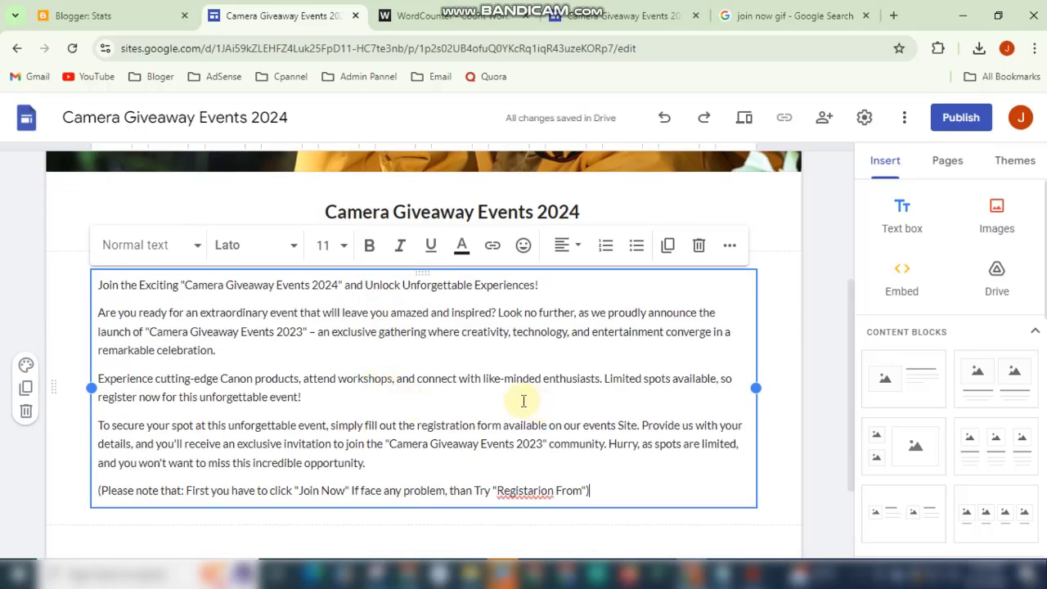
scroll(519, 408, "up", 1)
scroll(523, 430, "up", 1)
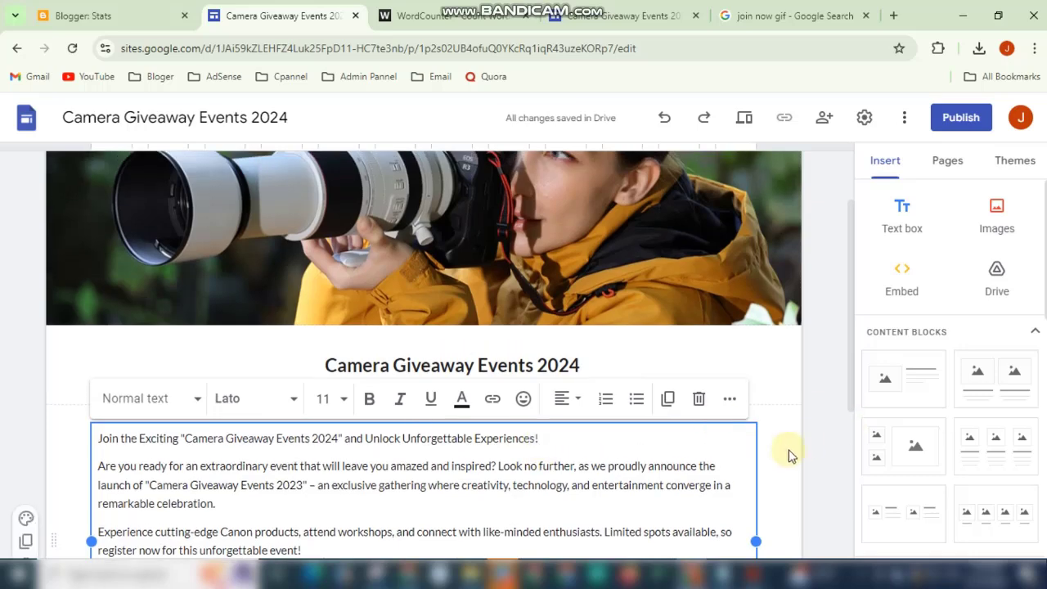
left_click(783, 454)
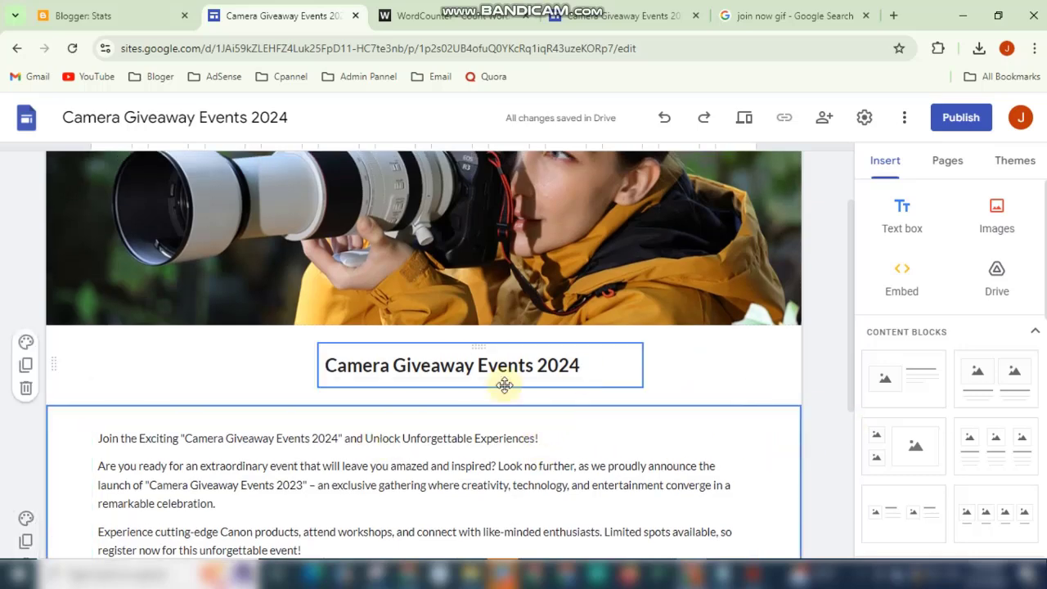
- Make "Camera Giveaway Events 2024" in the description's first line bold and set its font size to 14
scroll(467, 414, "down", 1)
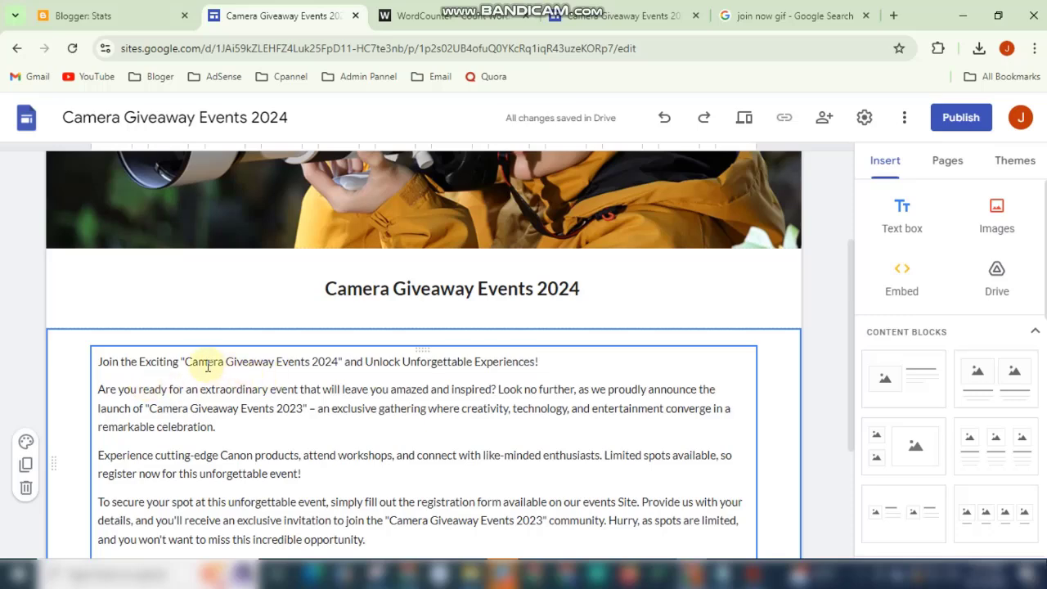
left_click_drag(186, 363, 328, 364)
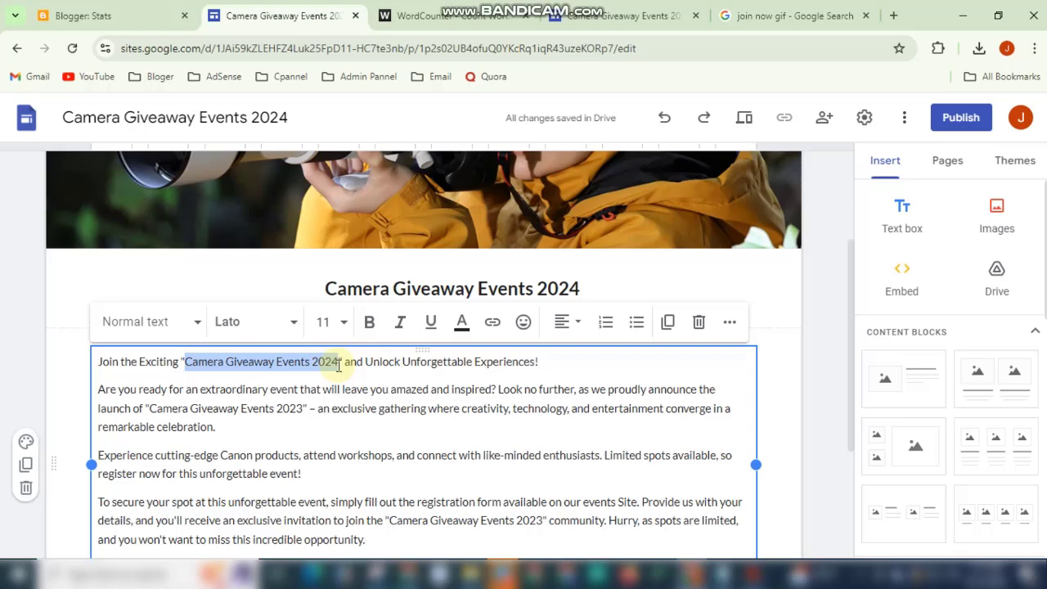
left_click(369, 322)
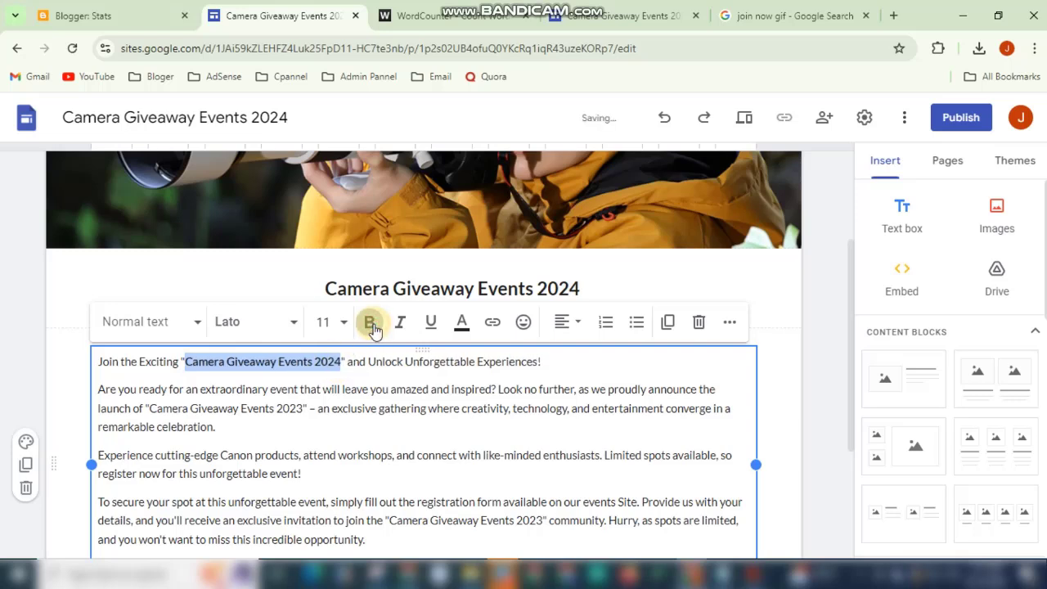
left_click(343, 323)
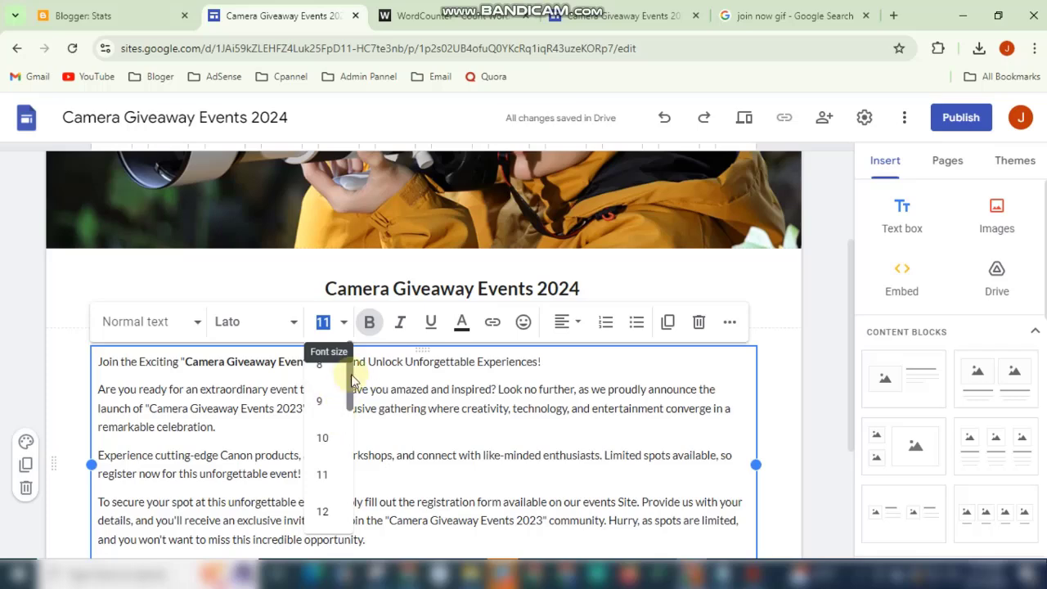
scroll(352, 384, "down", 3)
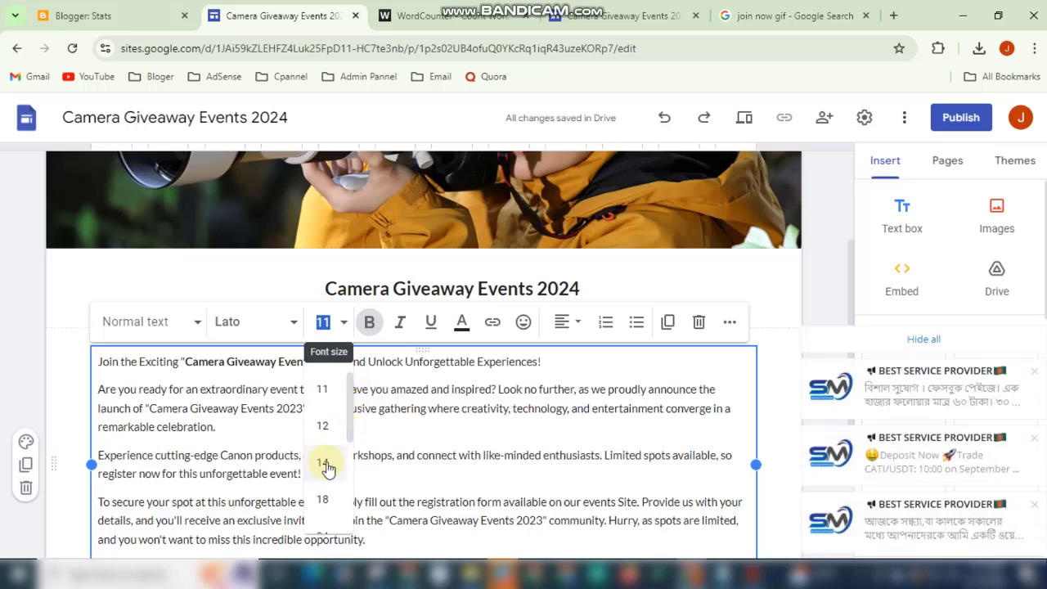
left_click(325, 466)
left_click(907, 340)
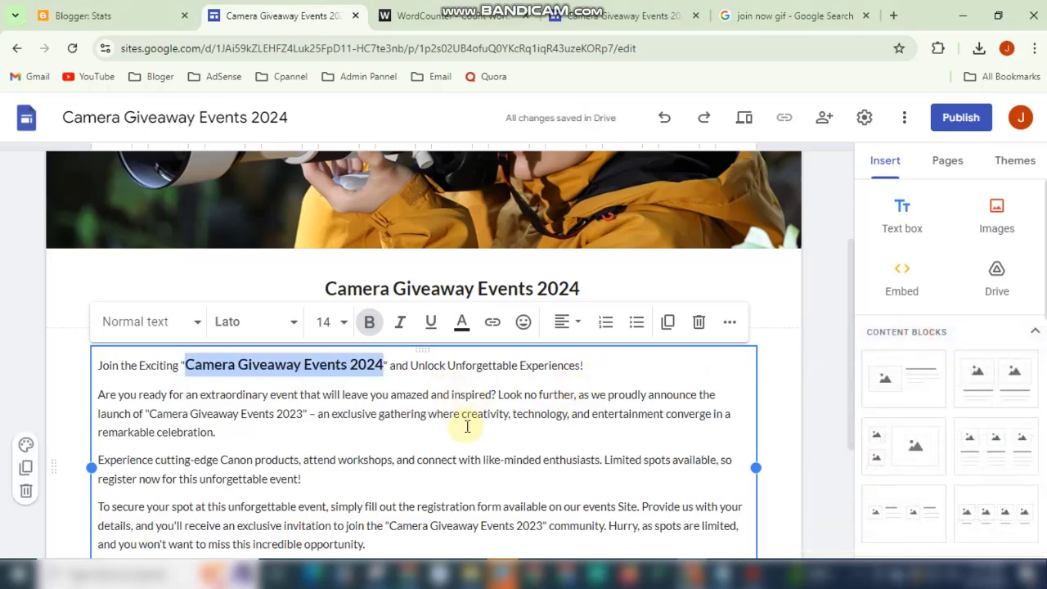
- Change the event name's year in the second paragraph to 2024 and format "Camera Giveaway Events 2024" bold at size 14
scroll(340, 425, "down", 1)
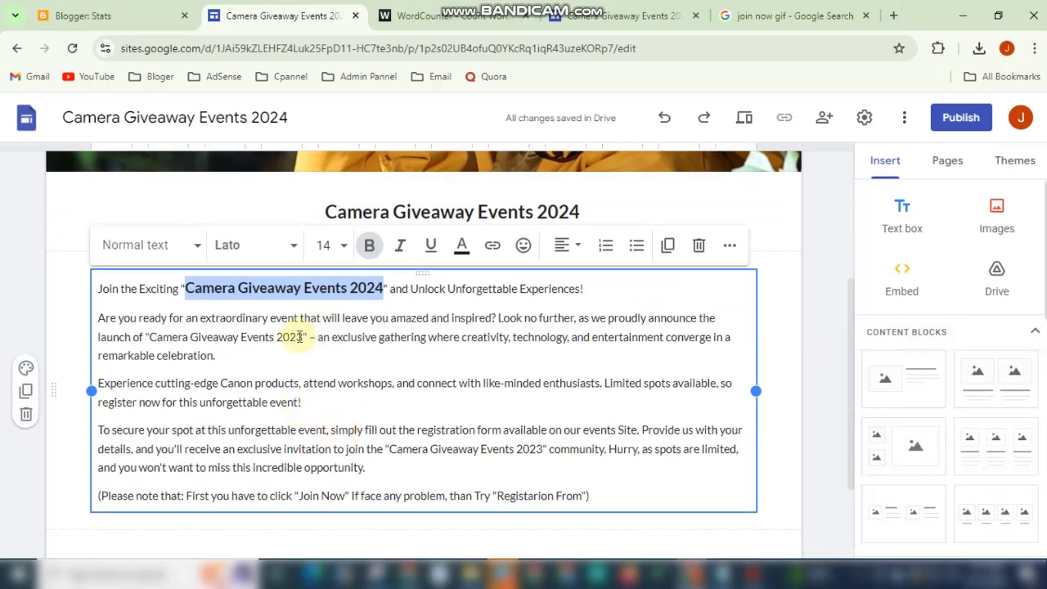
left_click(301, 340)
key("BackSpace")
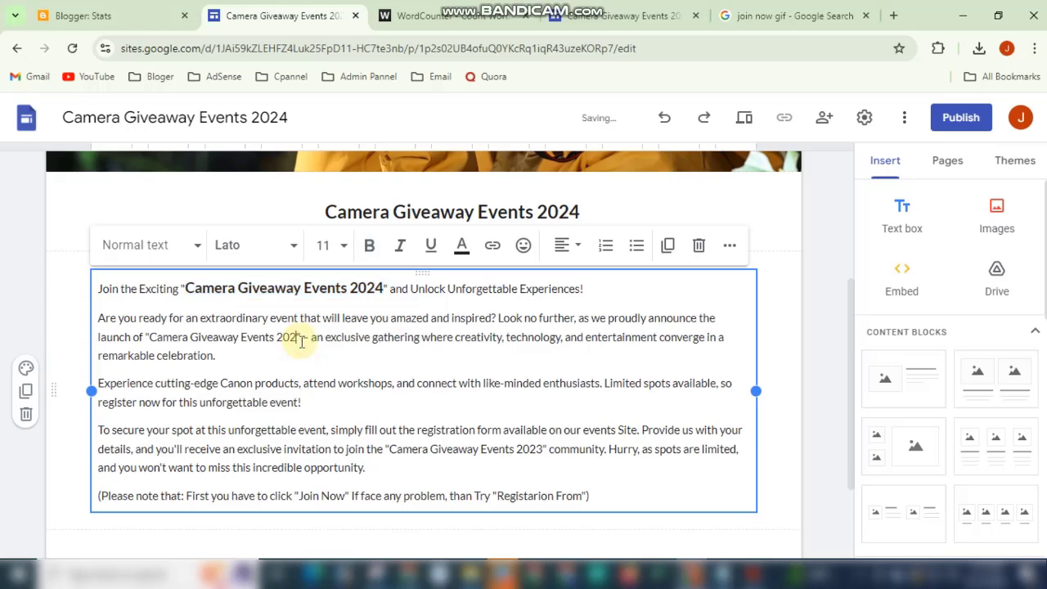
type("4")
left_click_drag(301, 340, 149, 337)
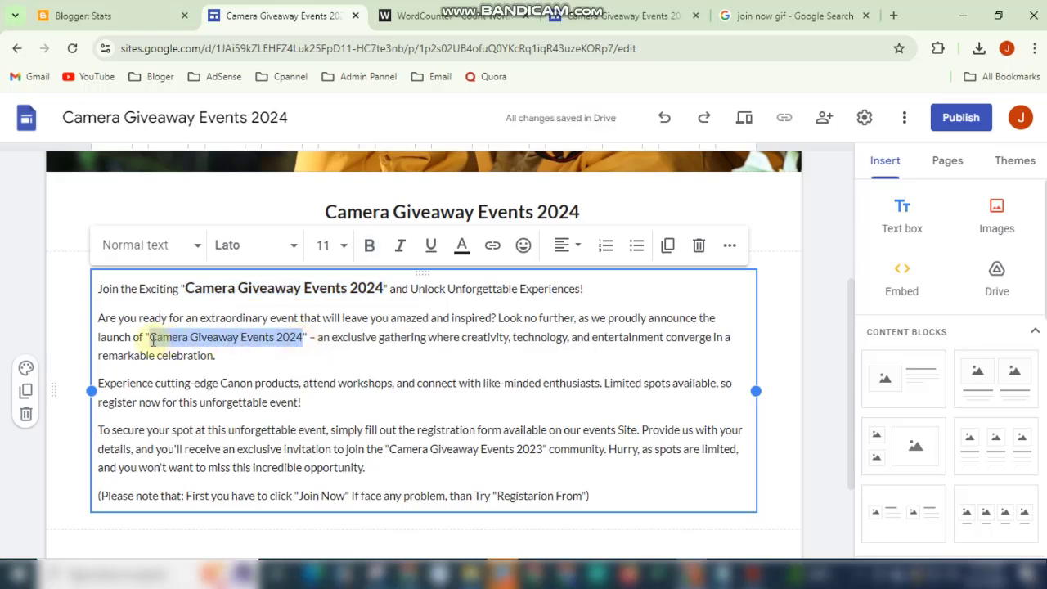
left_click(368, 244)
left_click(343, 244)
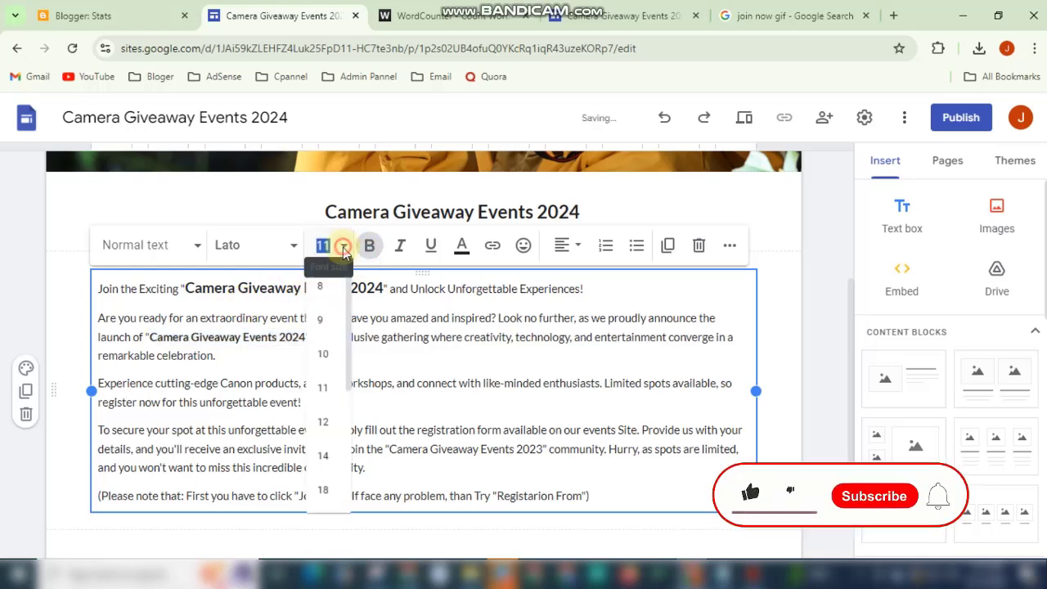
left_click(323, 471)
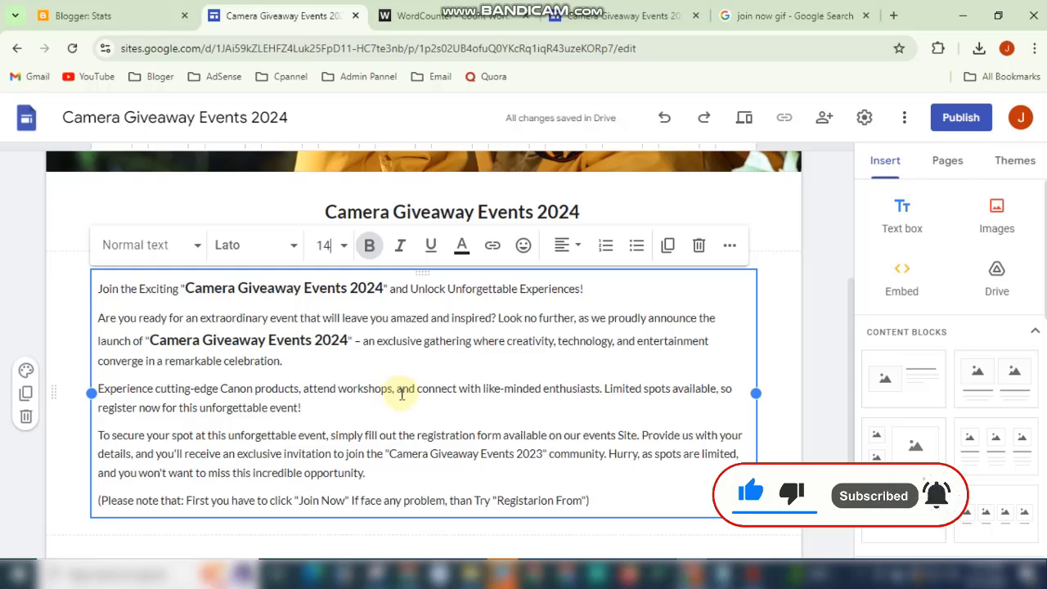
- In the "To secure your spot" paragraph, change the event name's year to 2024 and make the name bold at size 14
scroll(401, 394, "down", 1)
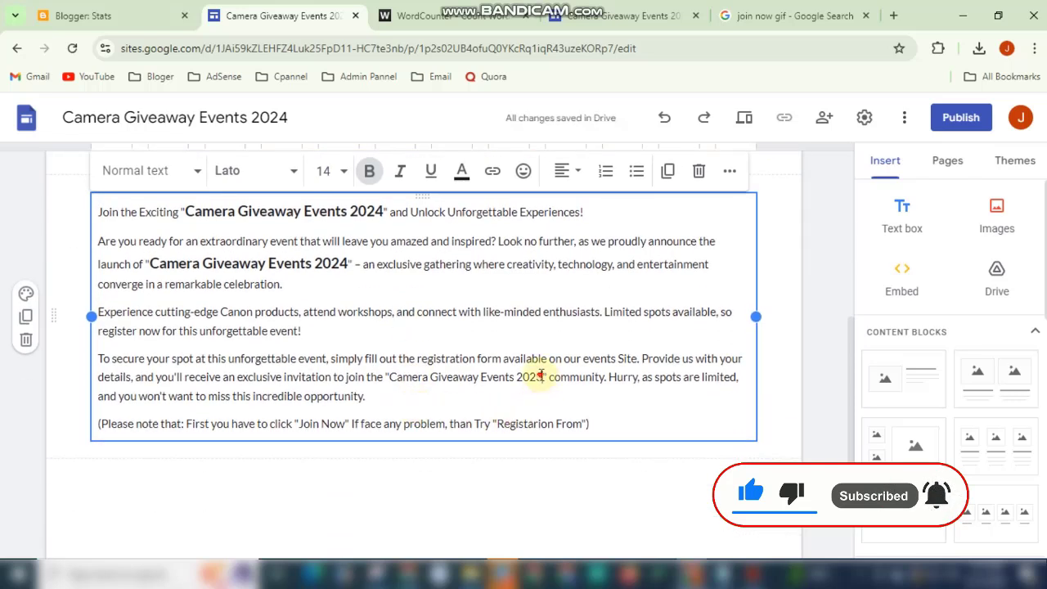
left_click(540, 375)
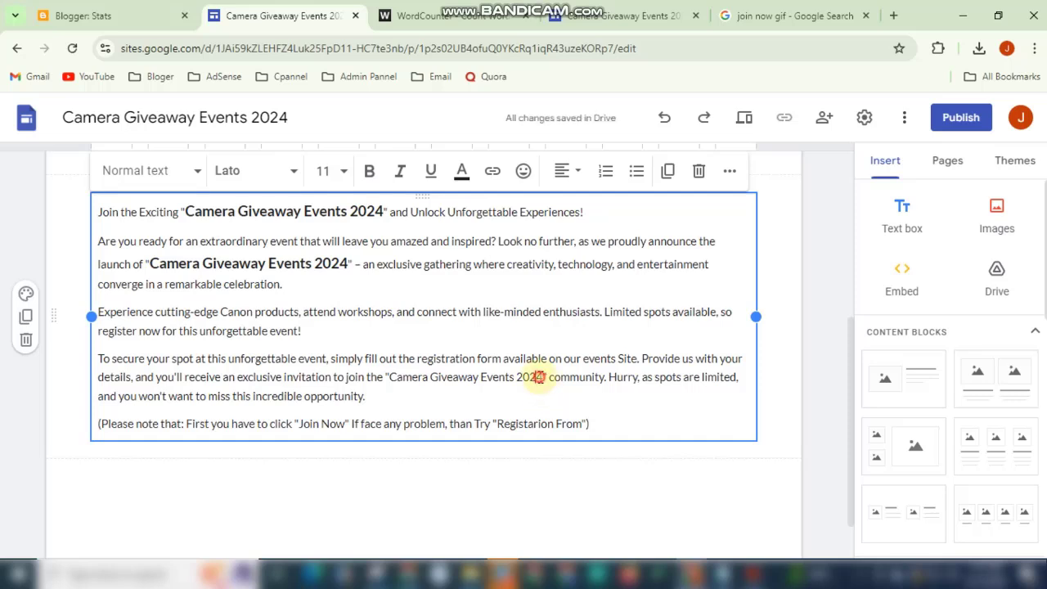
left_click_drag(539, 377, 415, 372)
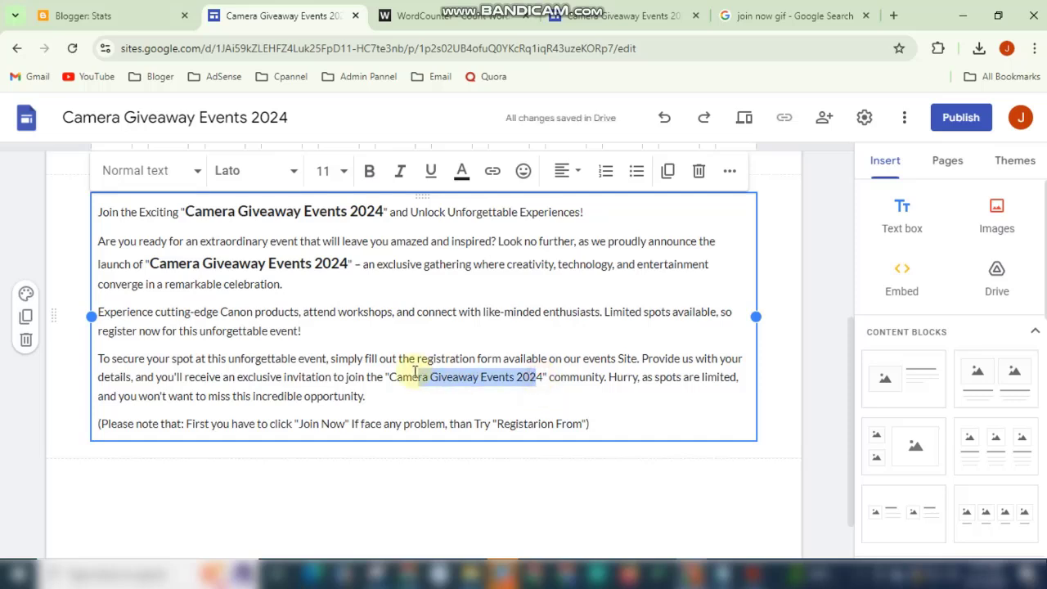
left_click(501, 379)
left_click_drag(390, 377, 536, 378)
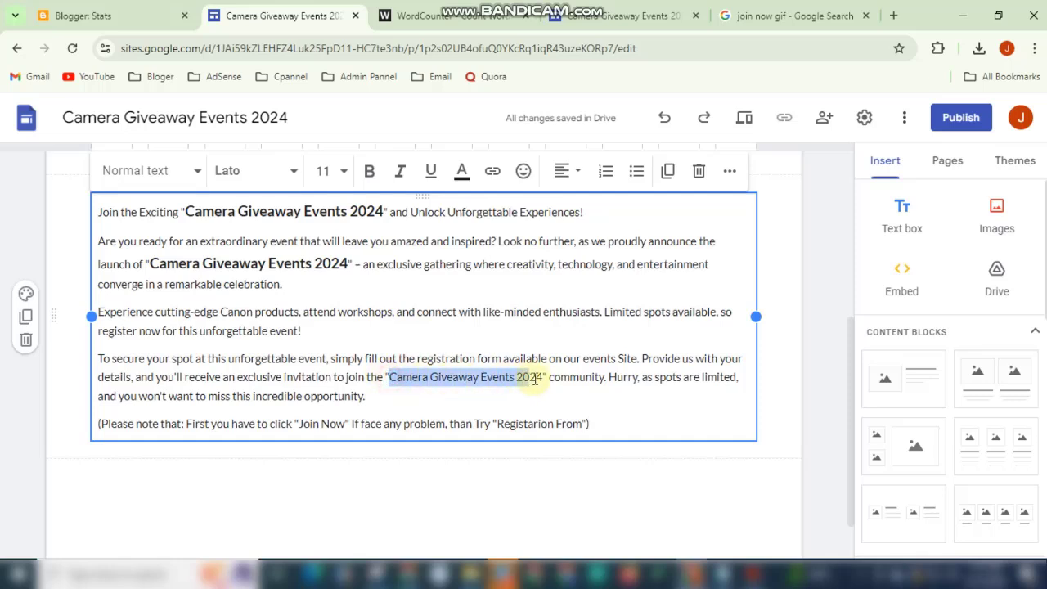
left_click(368, 172)
left_click(344, 172)
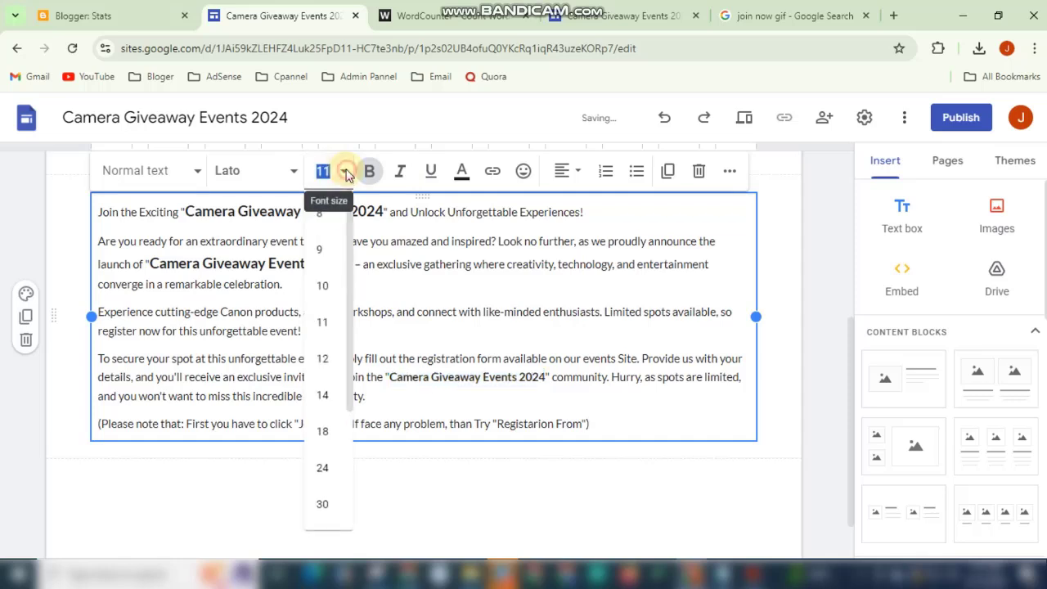
left_click(322, 399)
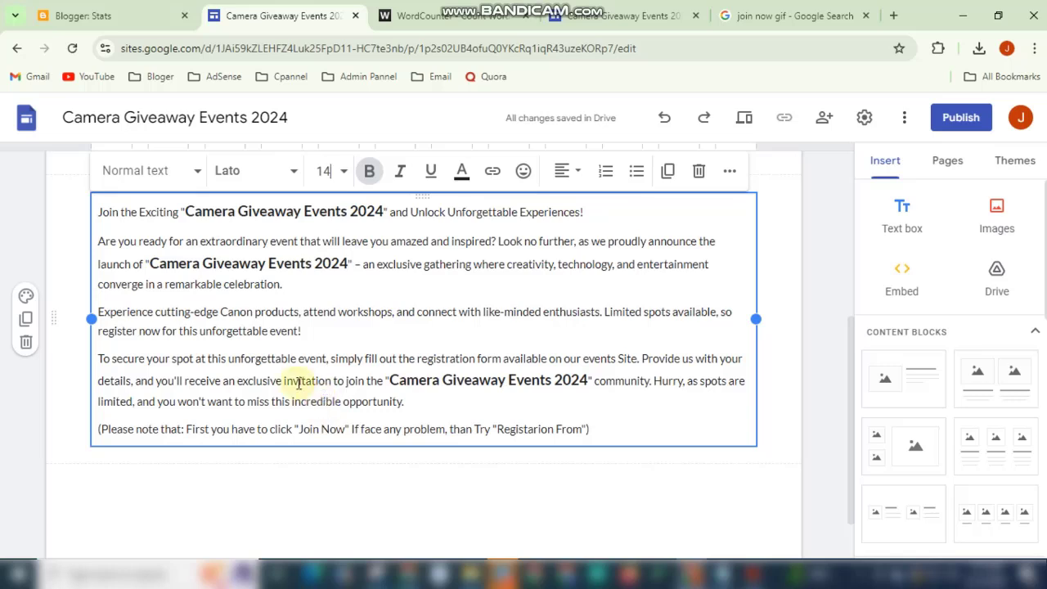
- Make "Registarion From" in the closing note bold and set its font size to 12
scroll(323, 370, "down", 1)
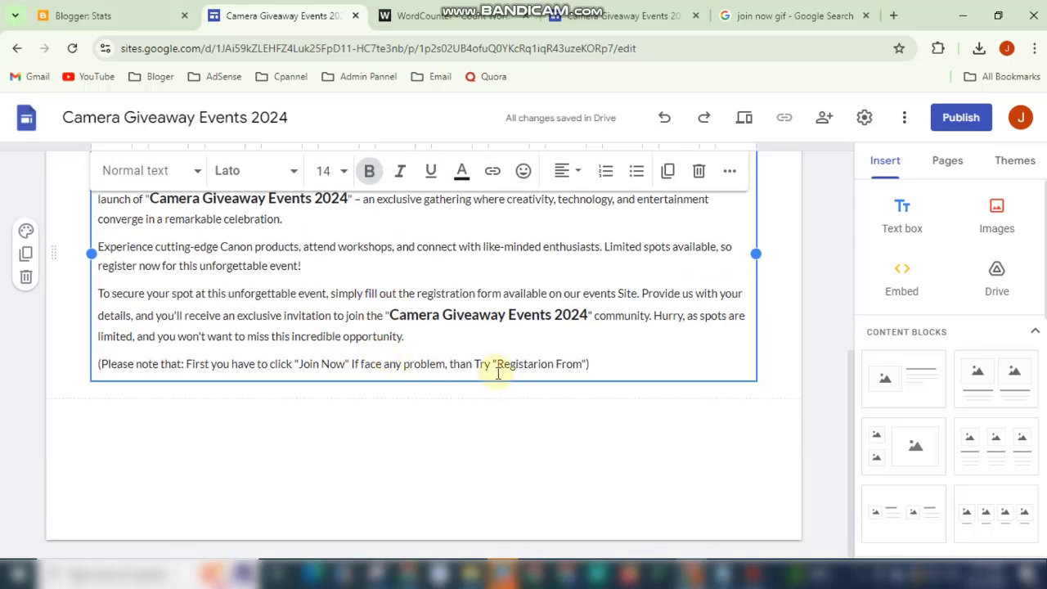
left_click_drag(496, 365, 580, 367)
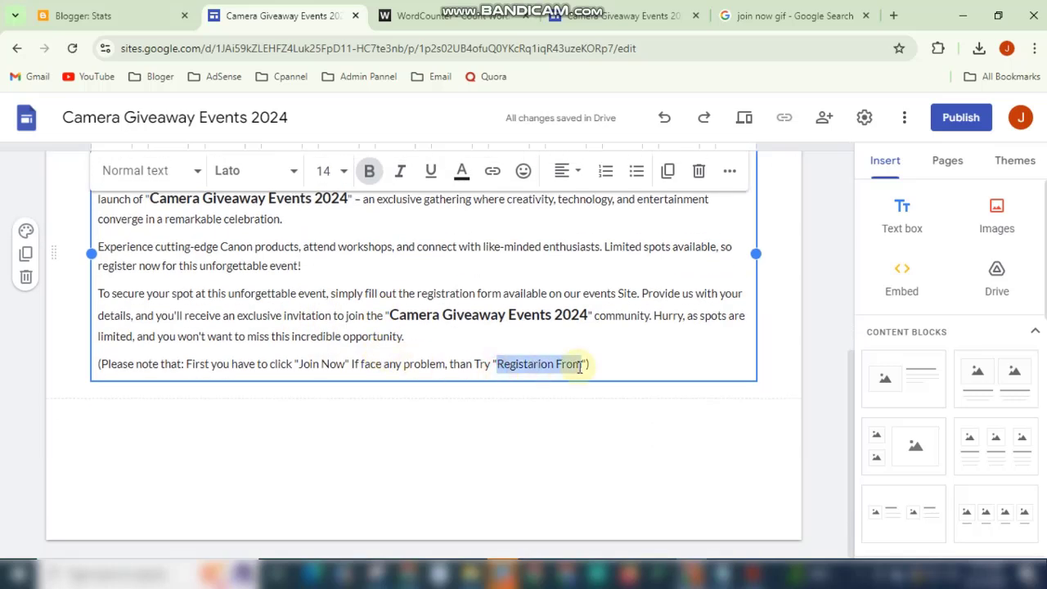
left_click(369, 174)
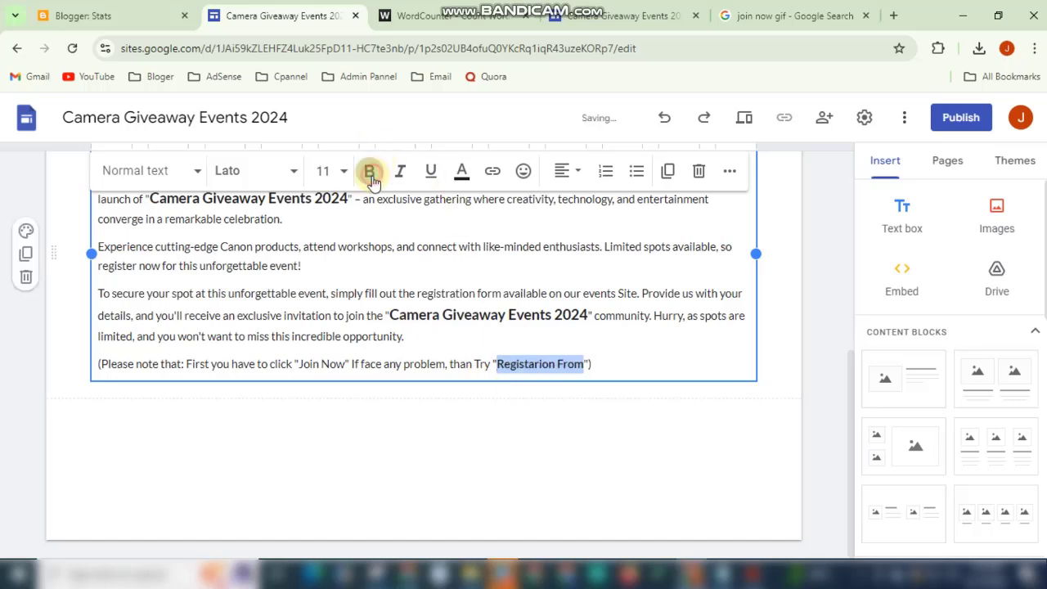
left_click(343, 170)
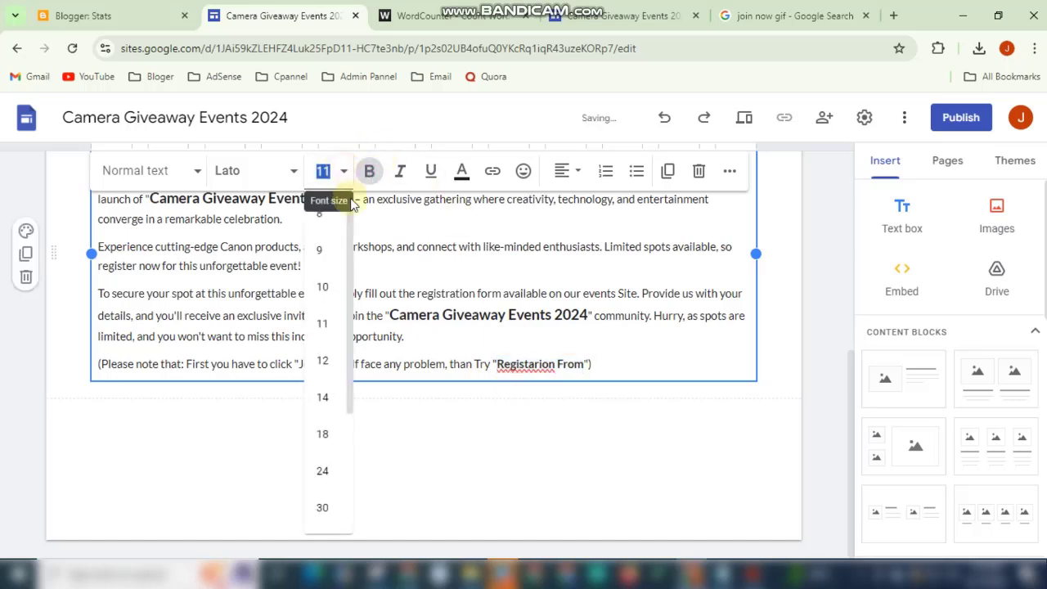
left_click(322, 361)
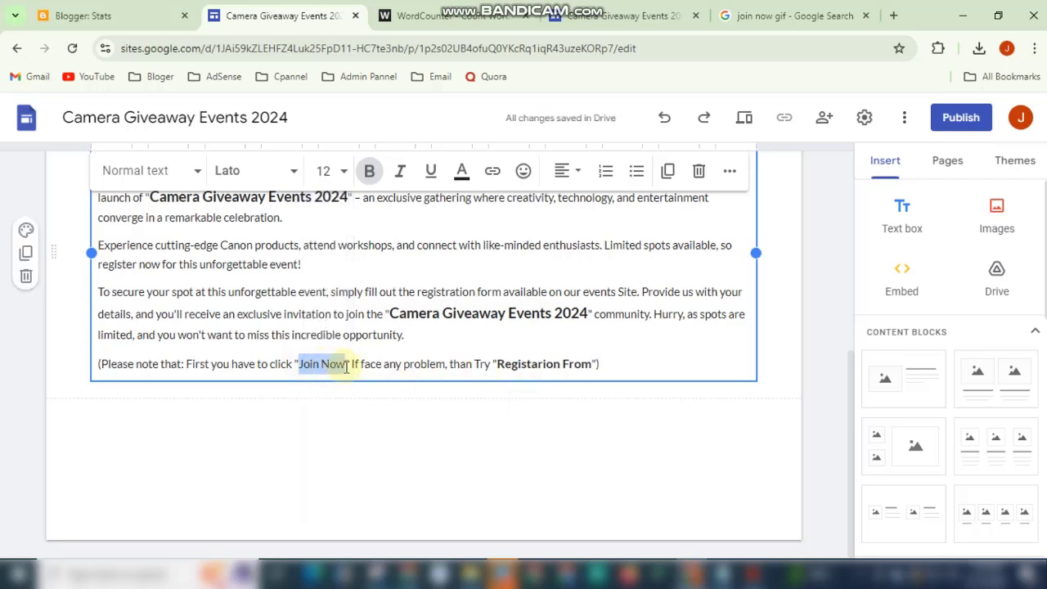
- Set "Join Now" in the closing note to font size 12 and make it bold
left_click(343, 170)
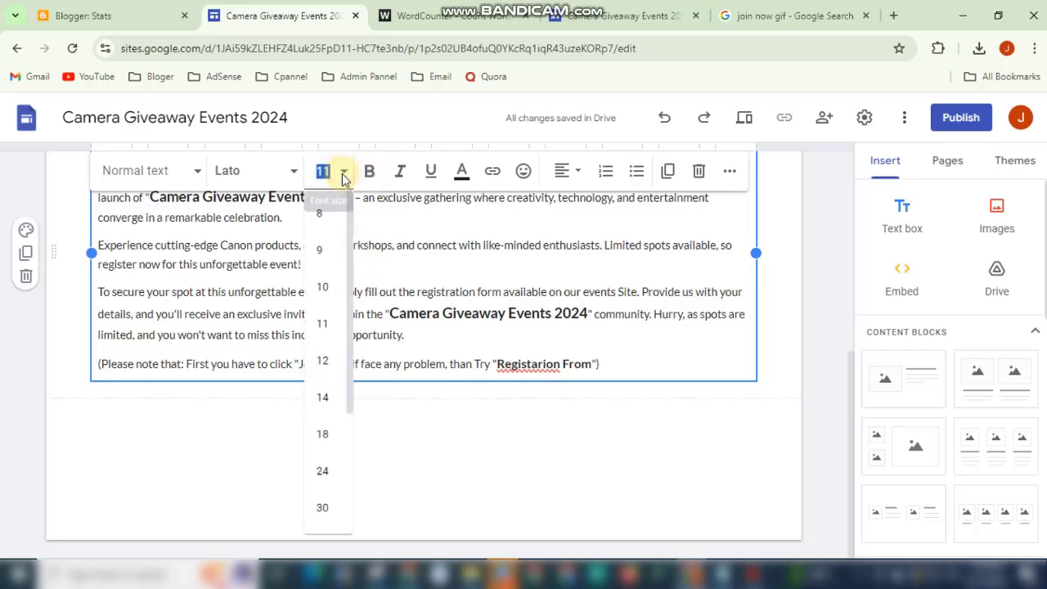
left_click(322, 361)
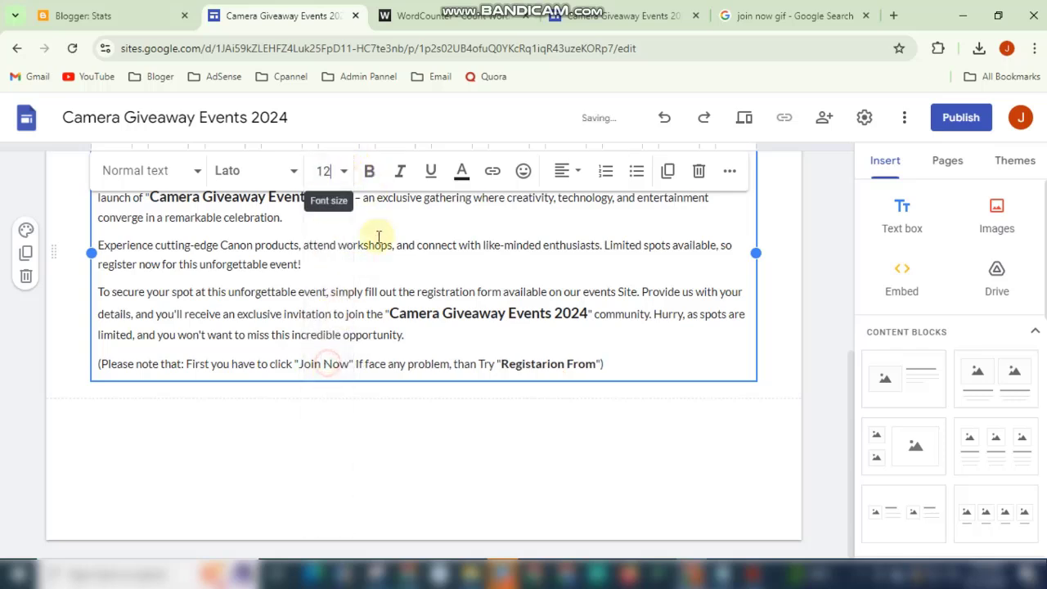
left_click(369, 173)
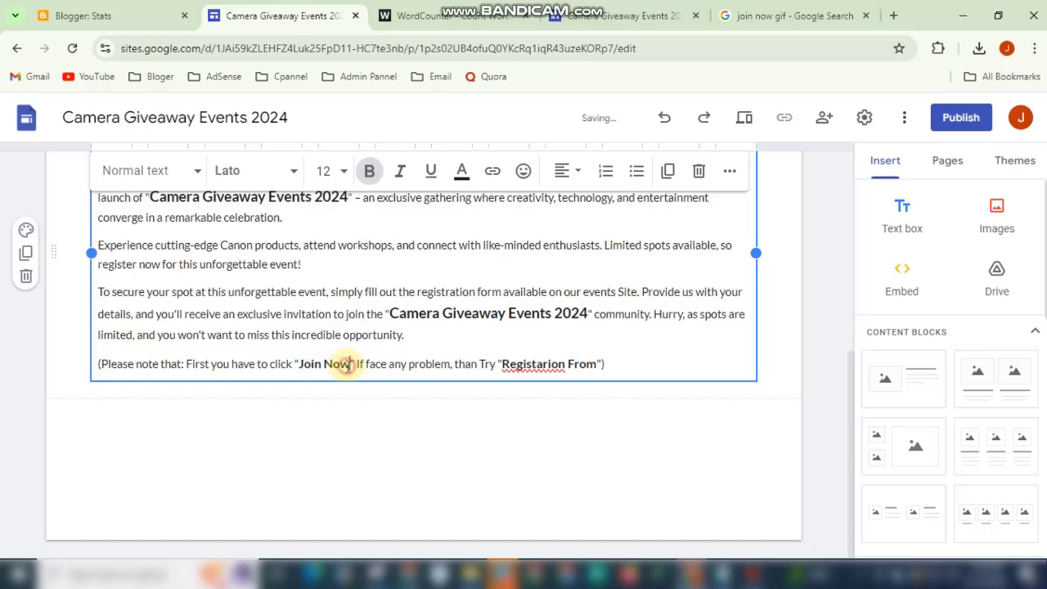
- Color "Camera Giveaway Events 2024" in the description's first line magenta
scroll(348, 365, "up", 2)
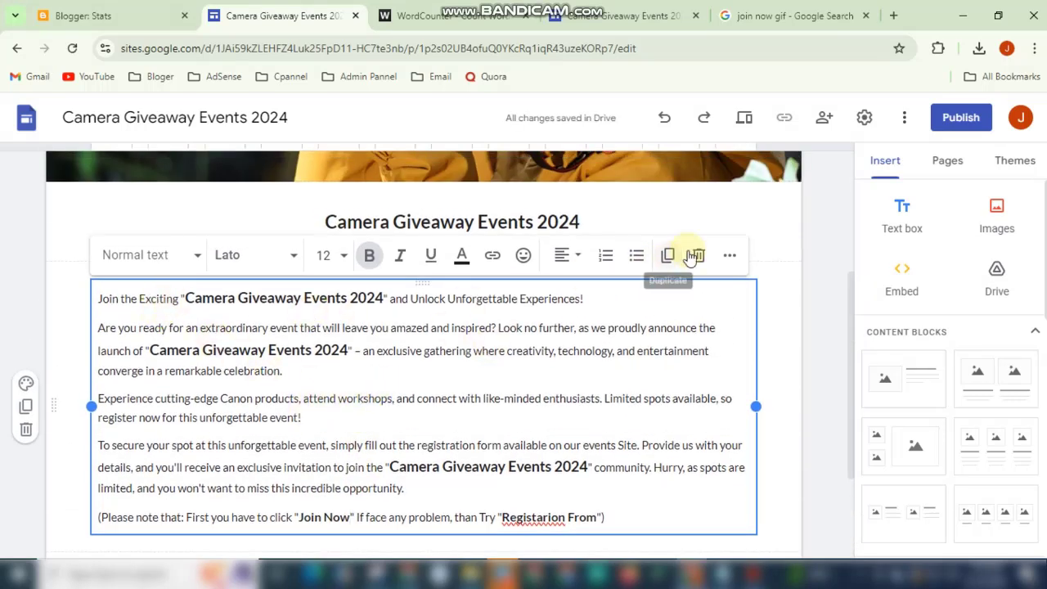
left_click(778, 217)
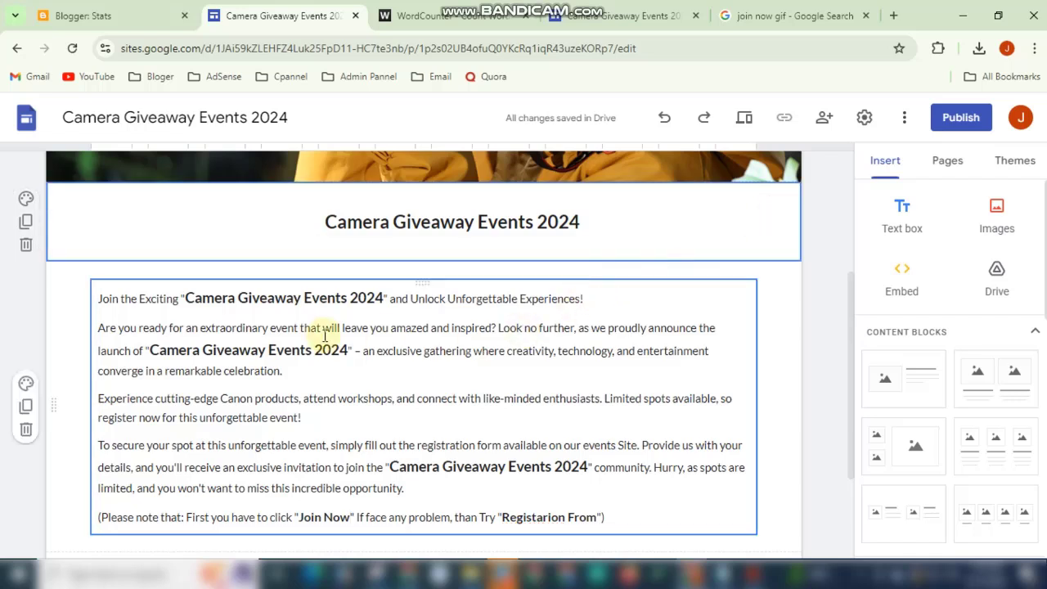
left_click_drag(187, 295, 362, 296)
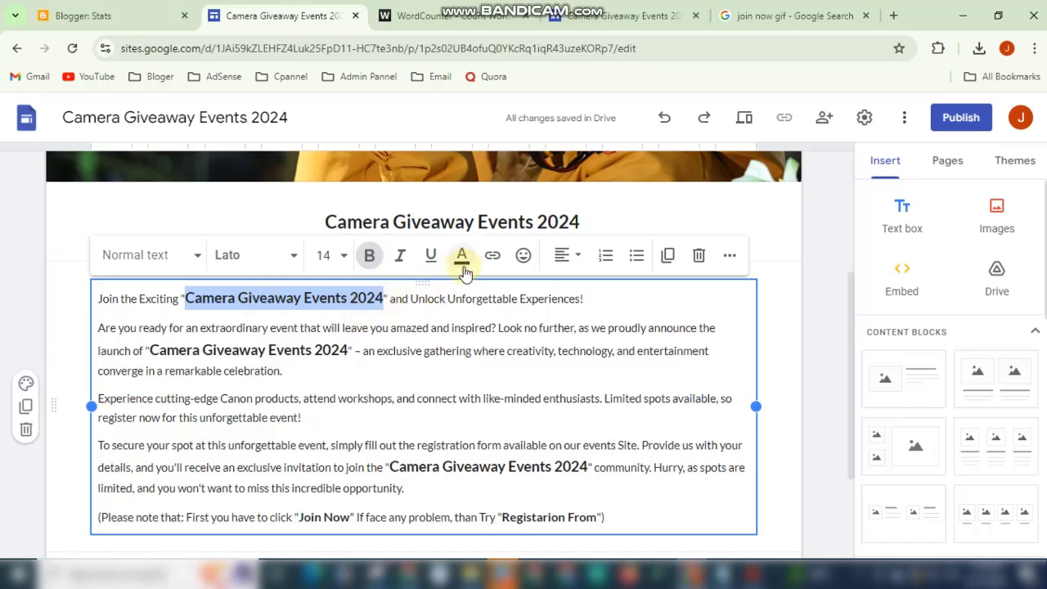
left_click(462, 256)
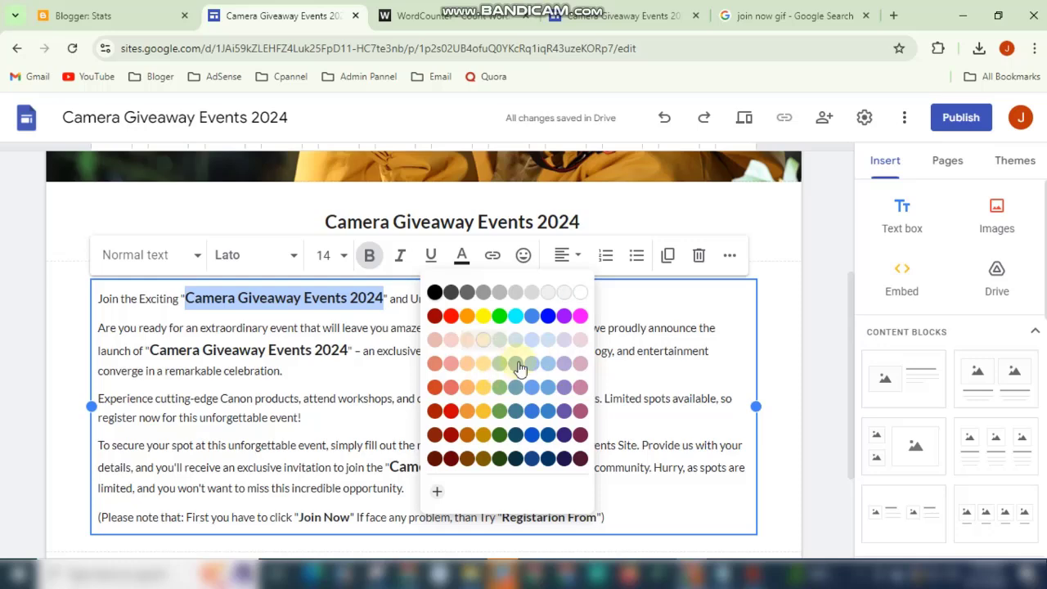
left_click(583, 318)
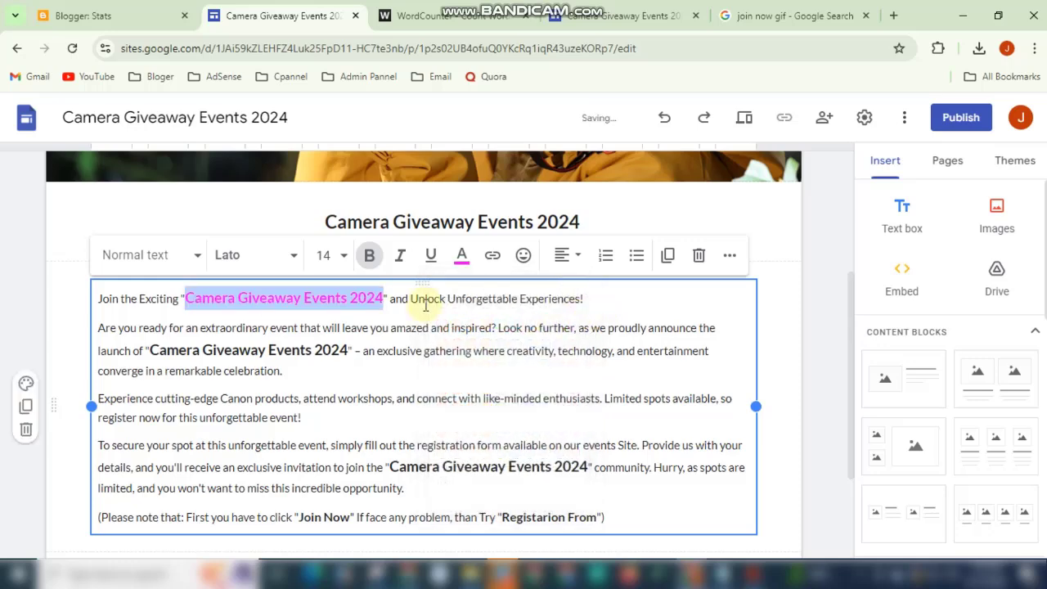
- Color "Camera Giveaway Events 2024" in the description's second paragraph magenta
left_click(367, 299)
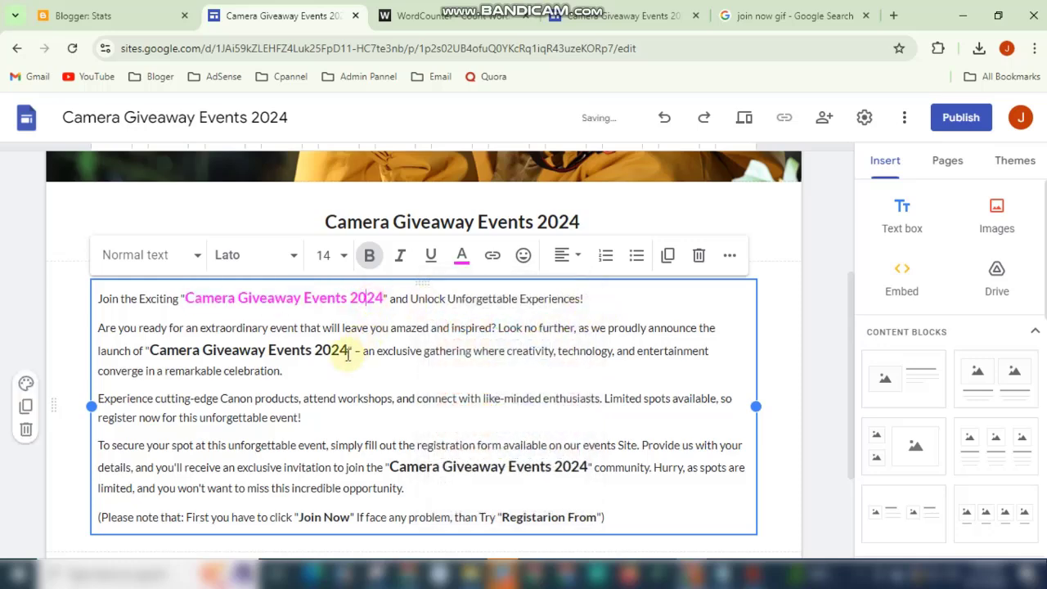
left_click_drag(344, 351, 226, 352)
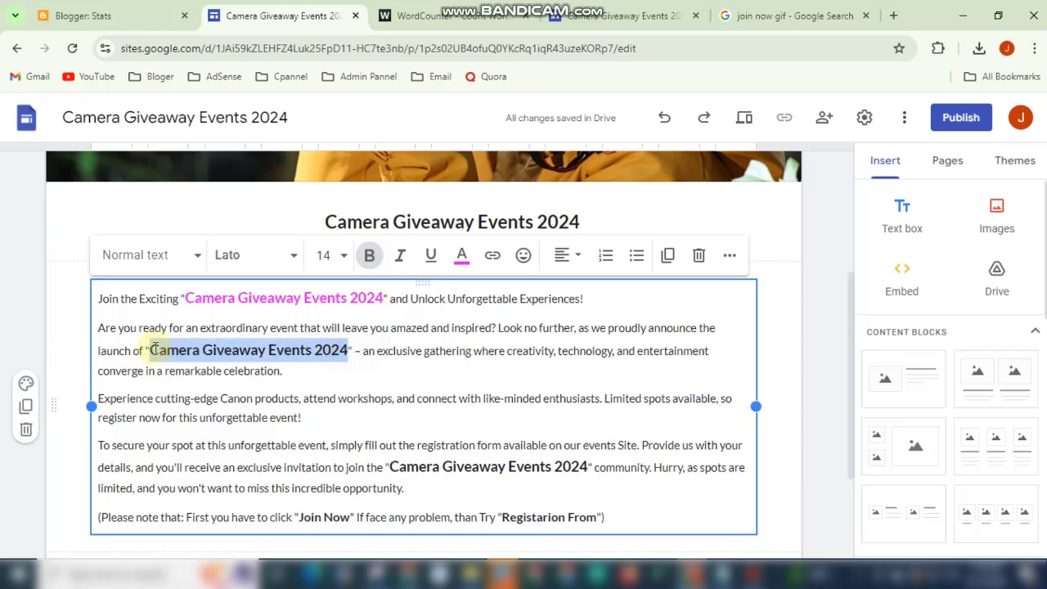
left_click(461, 255)
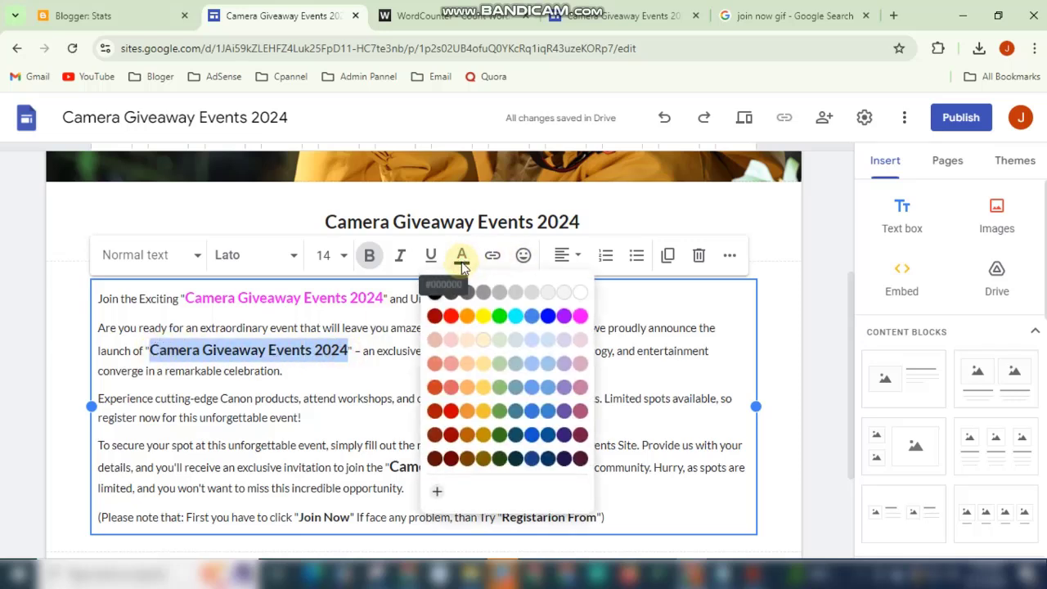
left_click(579, 316)
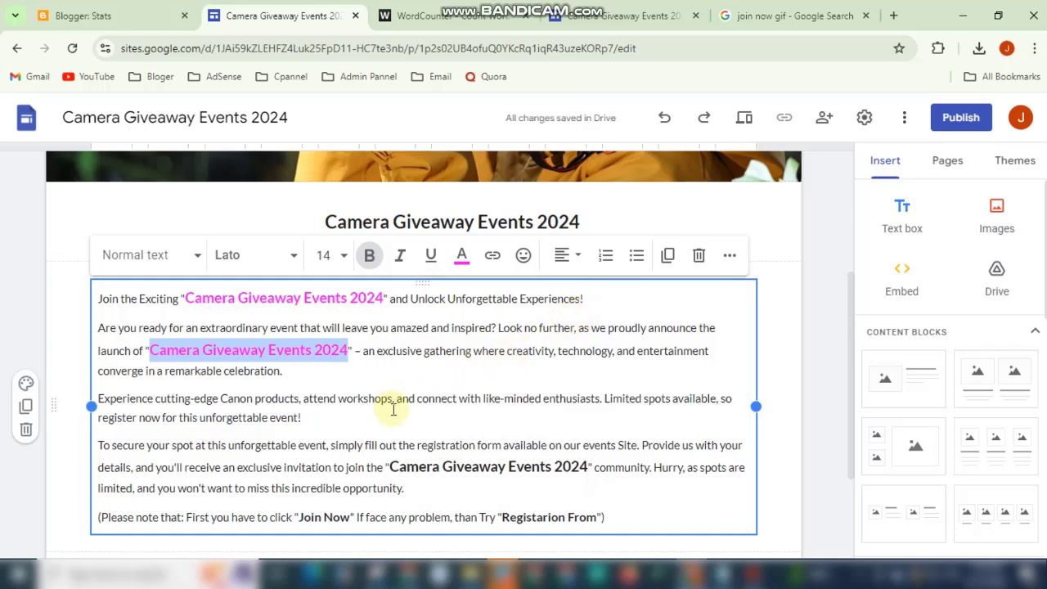
- Color "Camera Giveaway Events 2024" in the "To secure your spot" paragraph magenta
scroll(345, 397, "down", 1)
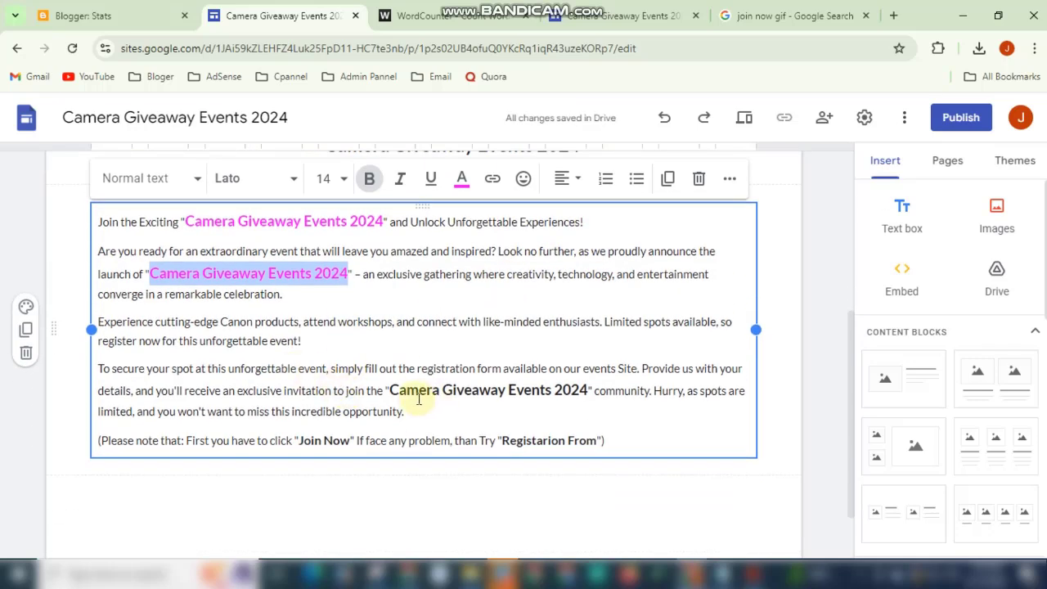
left_click_drag(393, 388, 545, 389)
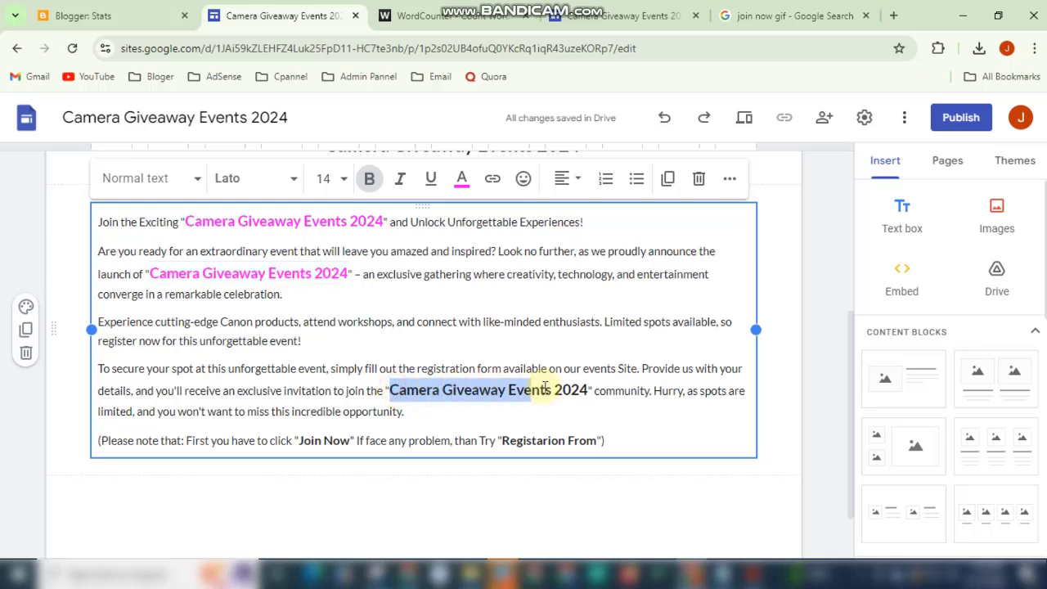
left_click(462, 183)
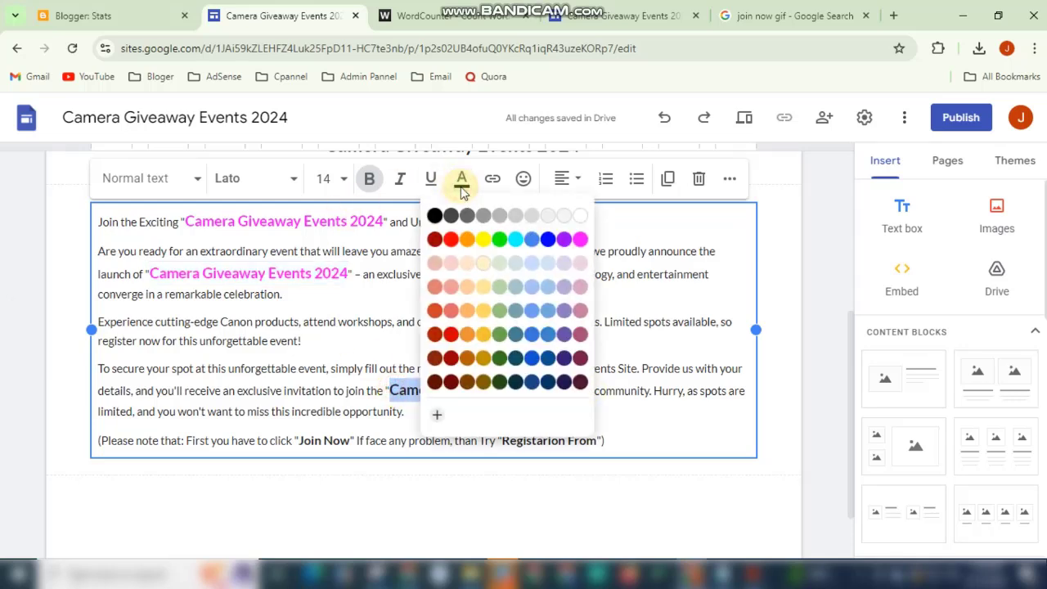
left_click(577, 245)
left_click(562, 395)
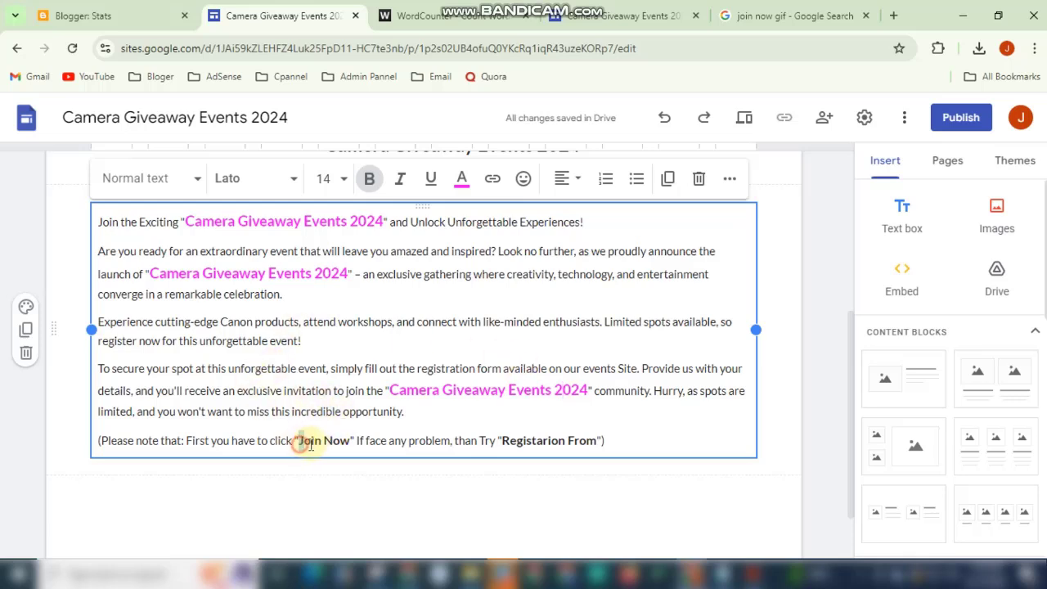
- Color "Join Now" in the closing note dark green
left_click(350, 441)
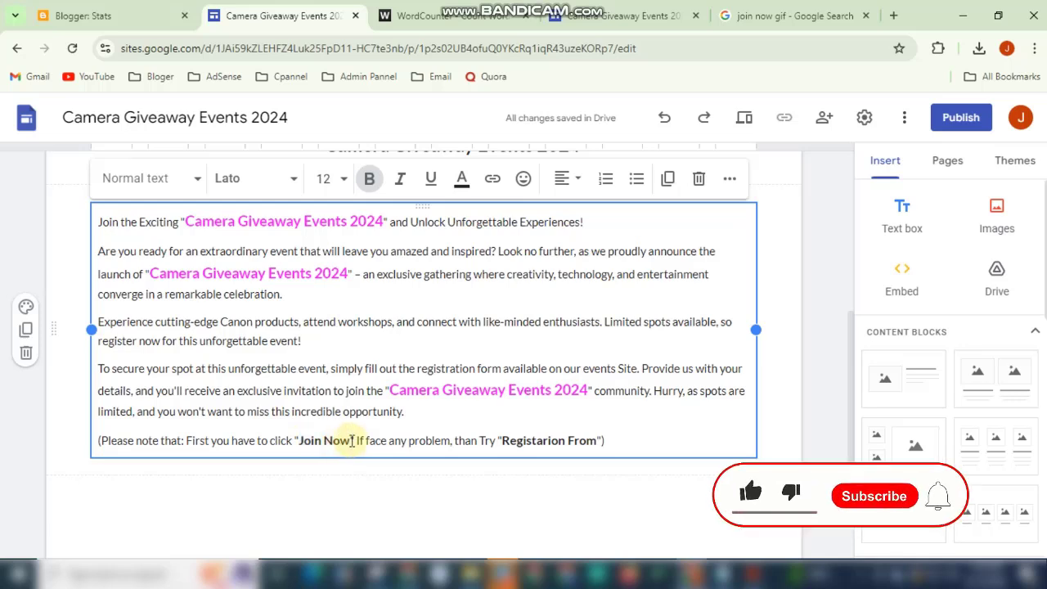
left_click_drag(350, 440, 296, 440)
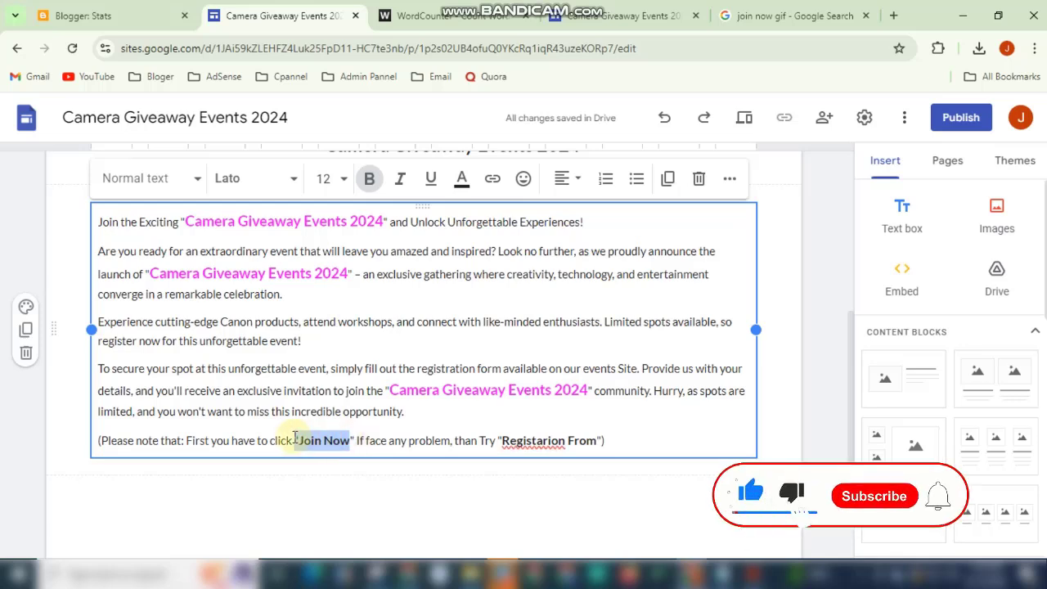
left_click(462, 179)
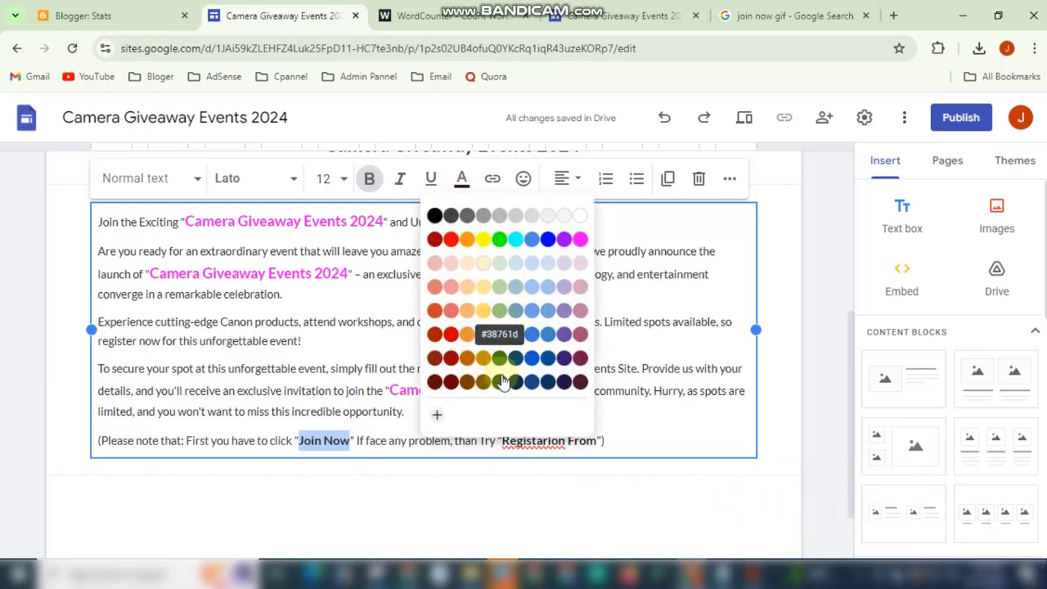
left_click(498, 333)
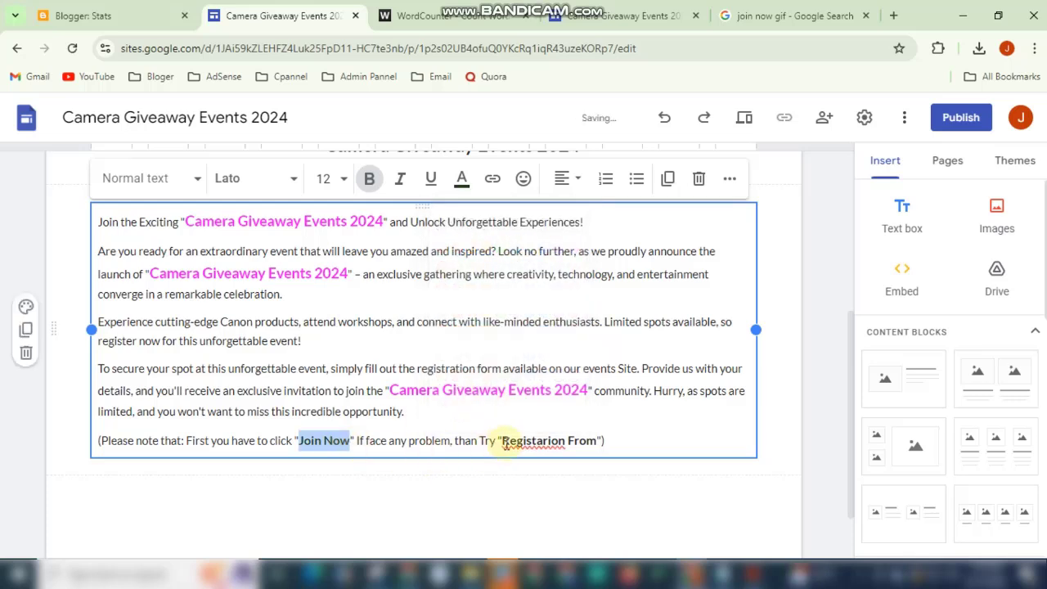
- Color "Registarion From" in the closing note green #38761d
left_click_drag(504, 440, 561, 444)
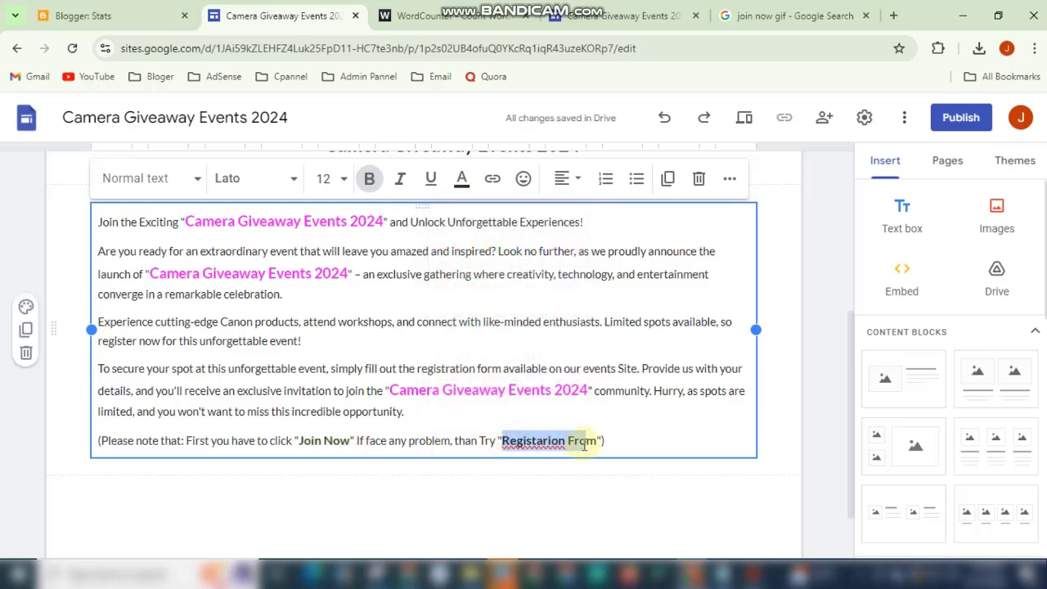
left_click(463, 180)
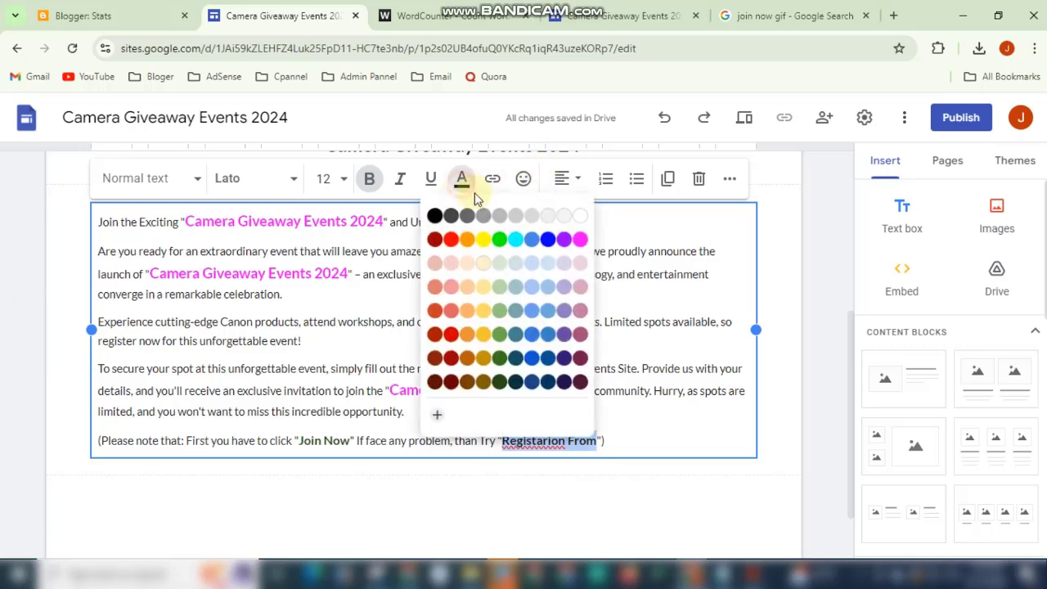
left_click(499, 358)
left_click(570, 442)
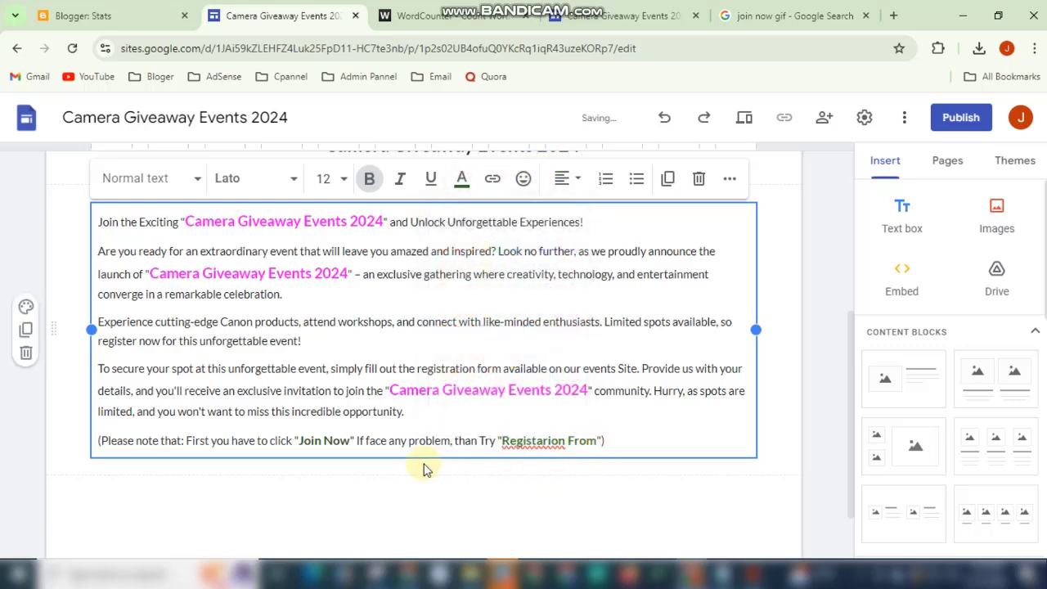
- Recolor "Join Now" in the closing note with the same green #38761d as "Registarion From"
left_click_drag(350, 441, 288, 436)
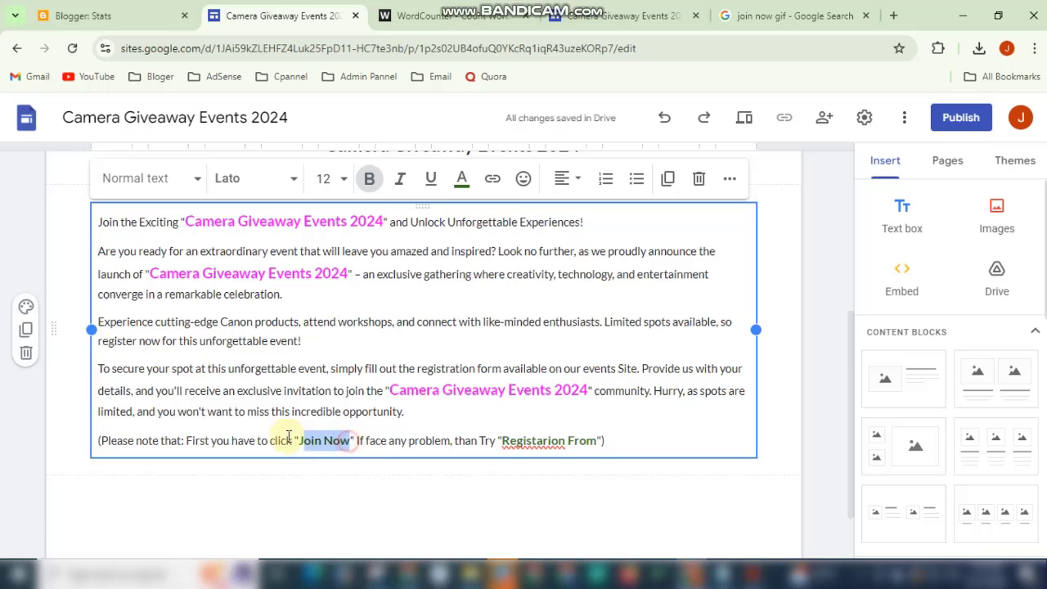
left_click(462, 182)
left_click(499, 358)
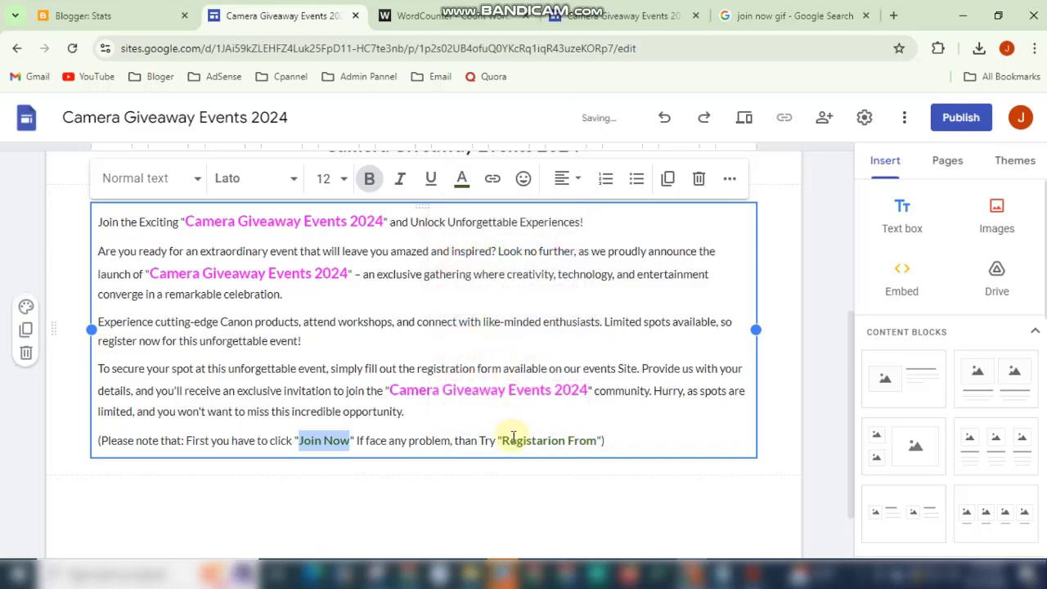
left_click(660, 438)
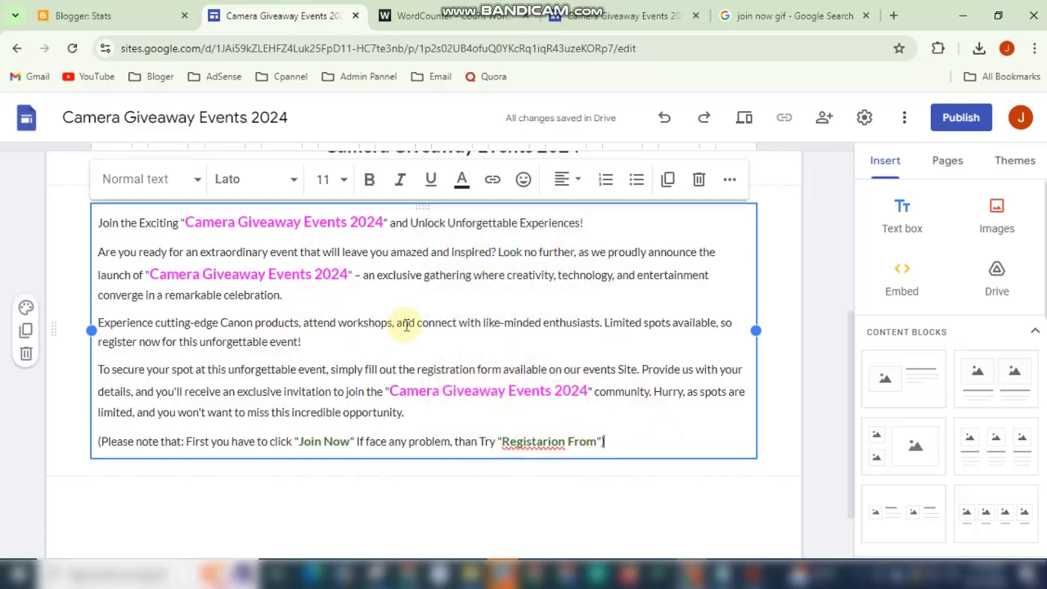
- Review the page's header image, the centered heading and the formatted event description
scroll(458, 367, "up", 3)
scroll(491, 384, "down", 3)
left_click(470, 491)
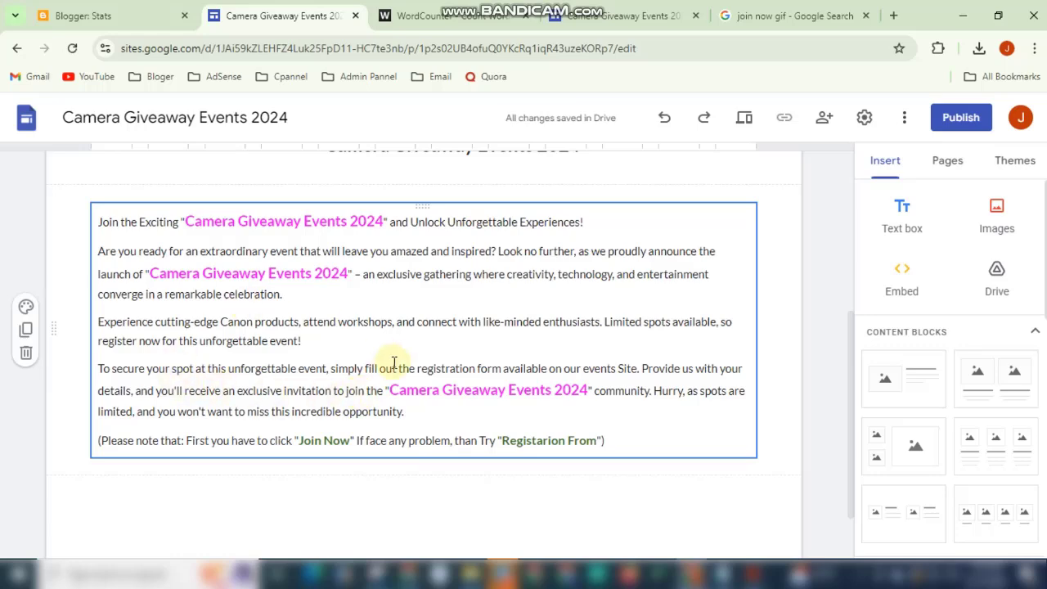
scroll(384, 368, "up", 5)
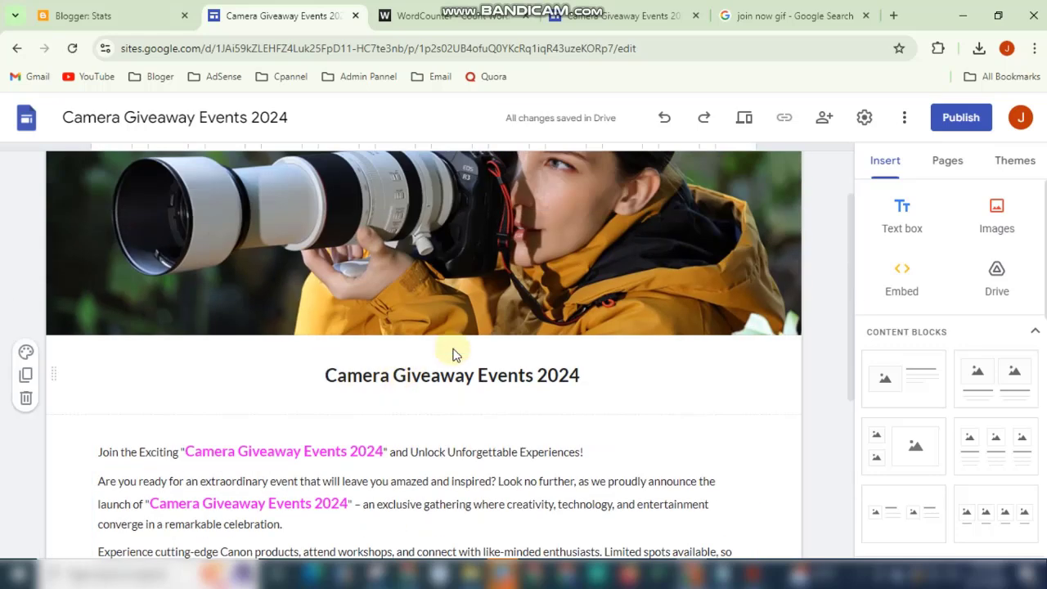
scroll(486, 329, "down", 5)
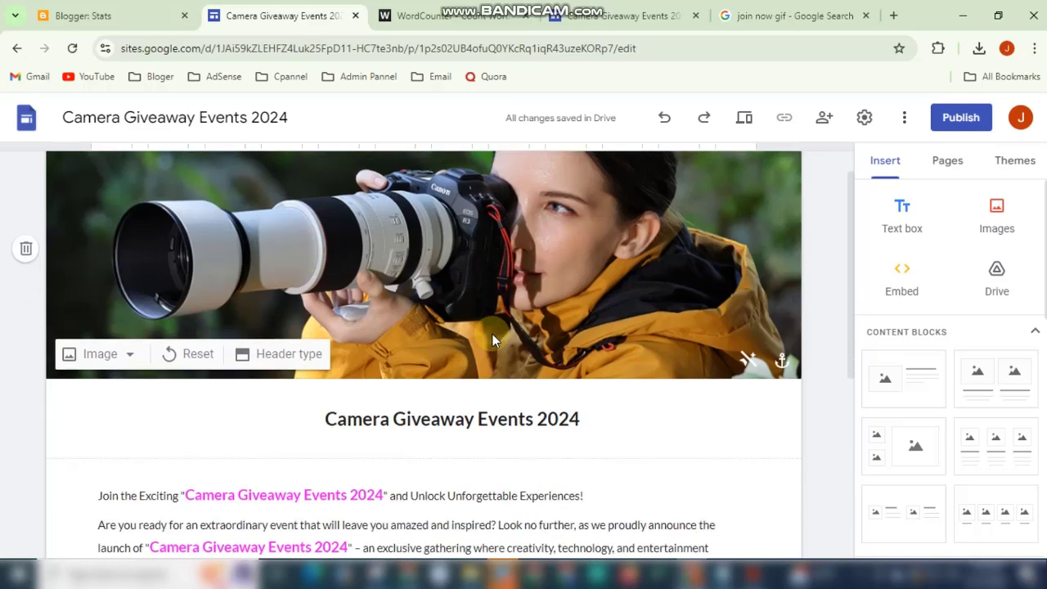
scroll(443, 323, "up", 4)
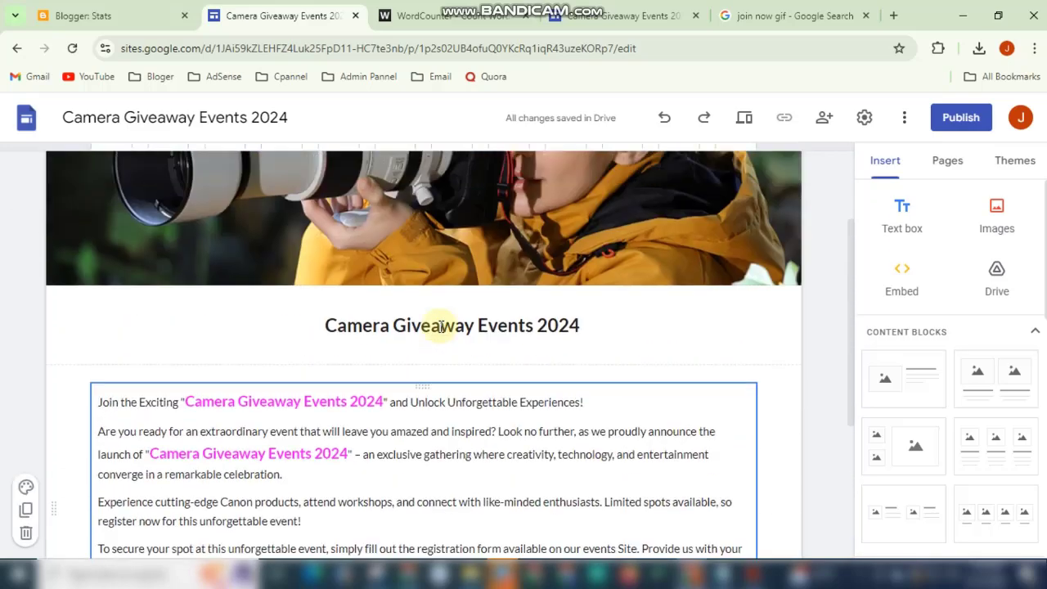
left_click(454, 385)
double_click(456, 382)
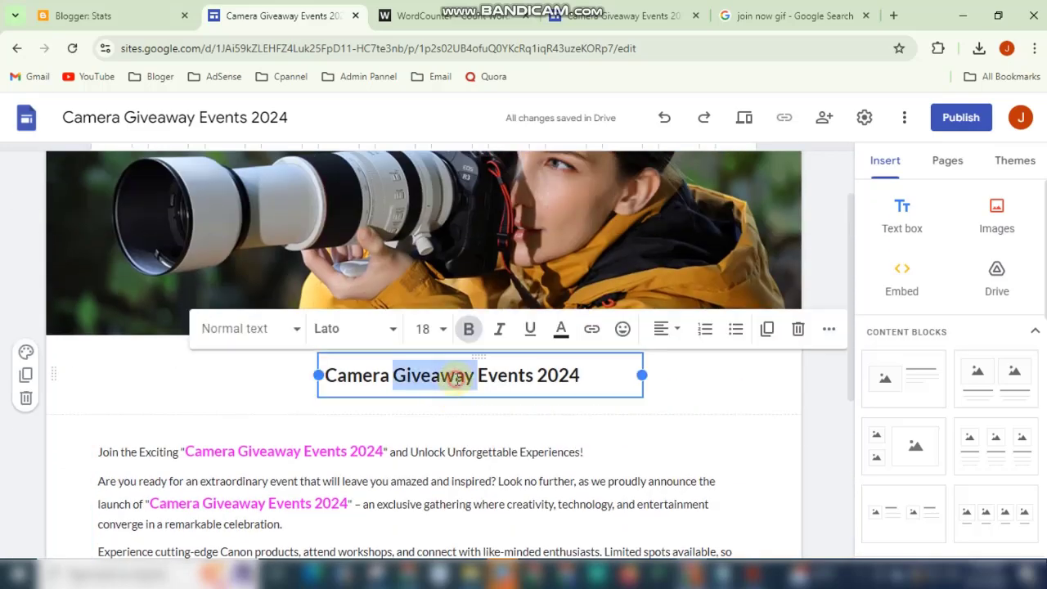
double_click(456, 381)
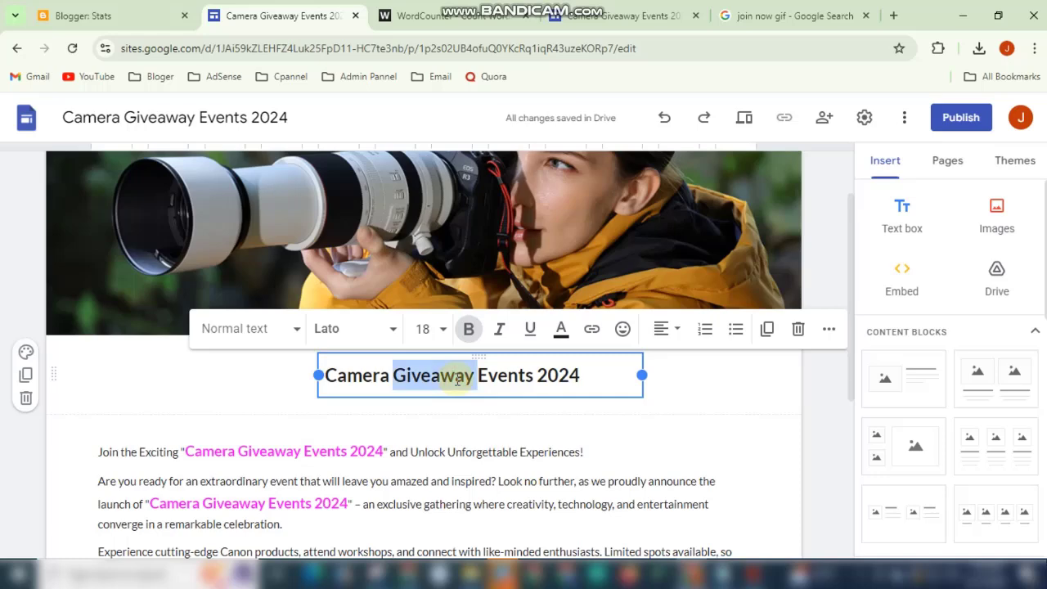
left_click(733, 390)
- Upload the image "Canon HD 11" from the Camera folder into a new section below the closing note
scroll(506, 379, "down", 4)
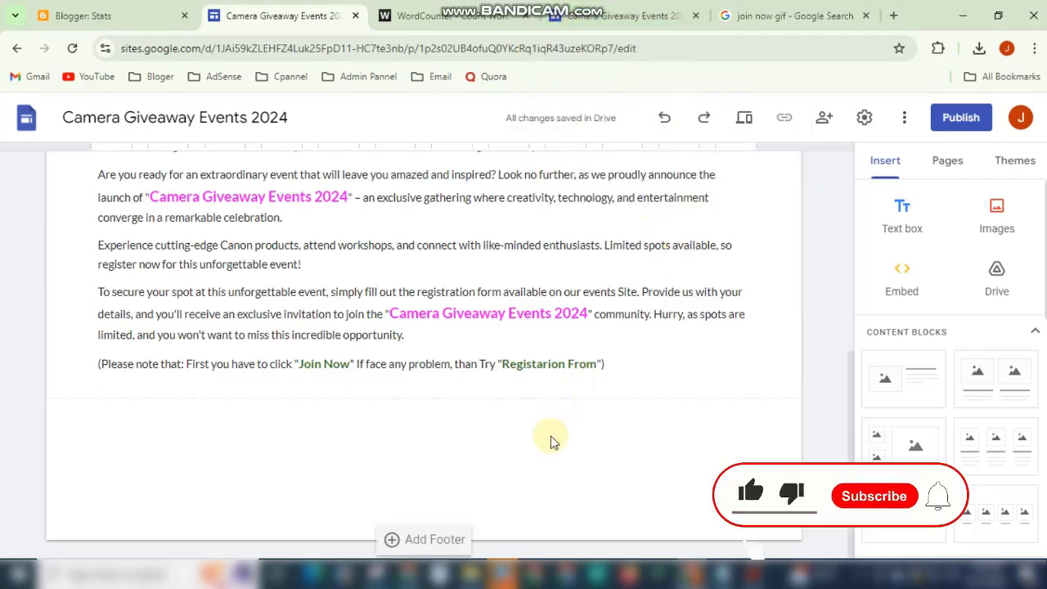
left_click(997, 217)
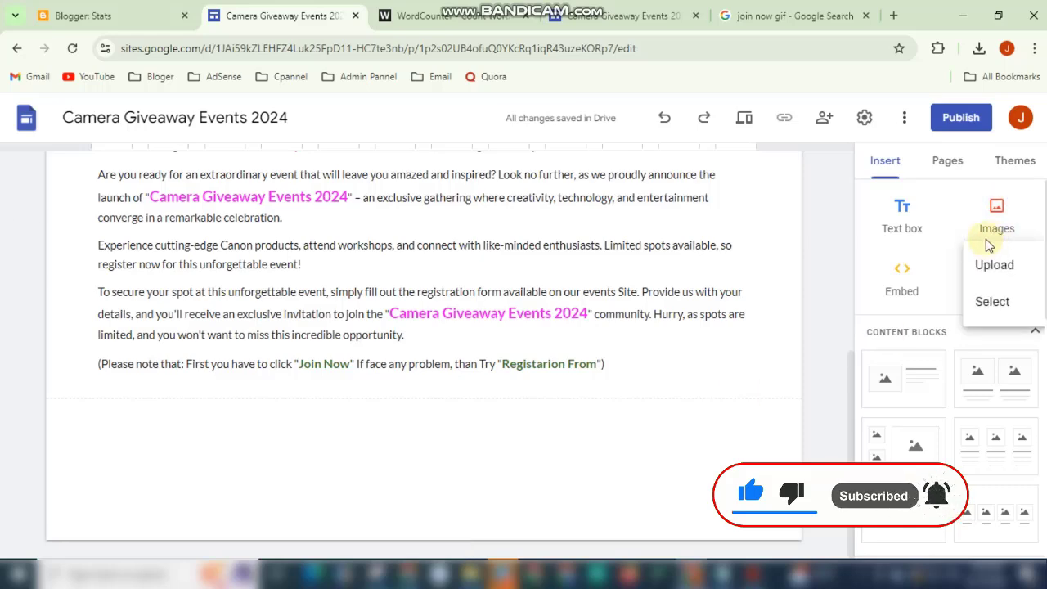
left_click(993, 274)
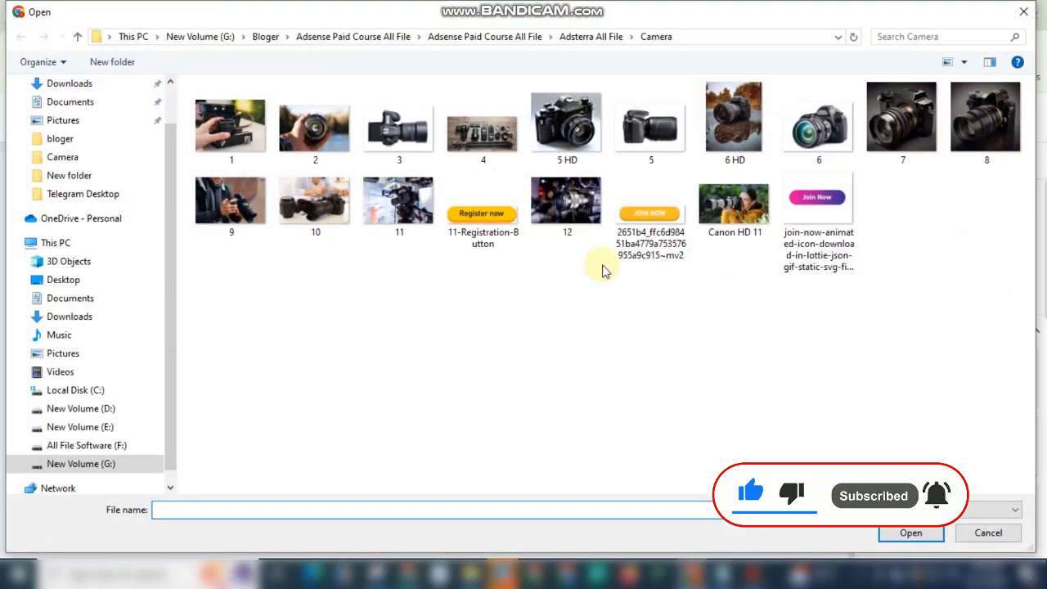
left_click(734, 202)
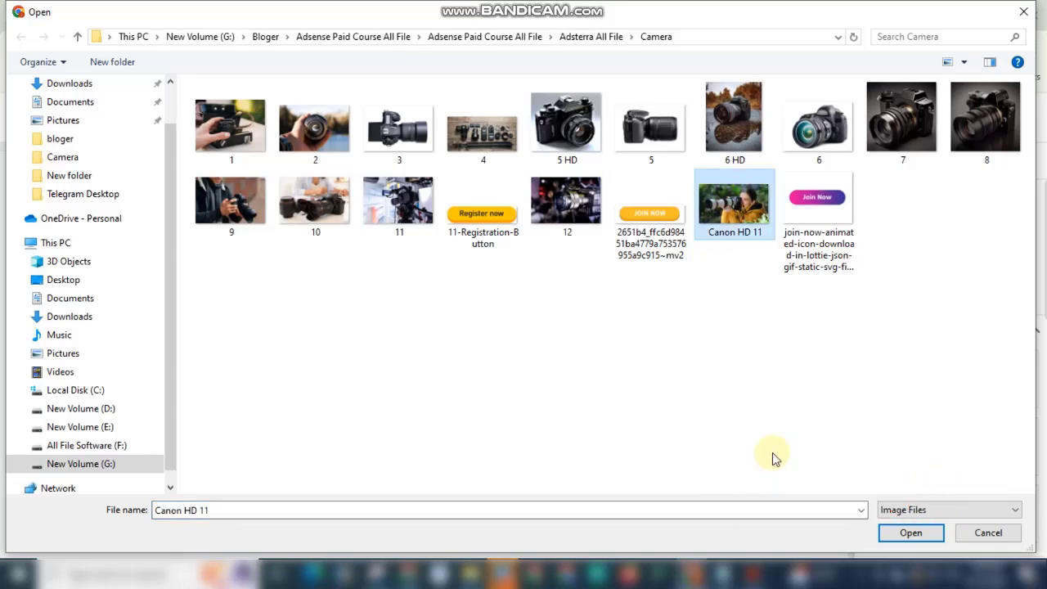
left_click(908, 530)
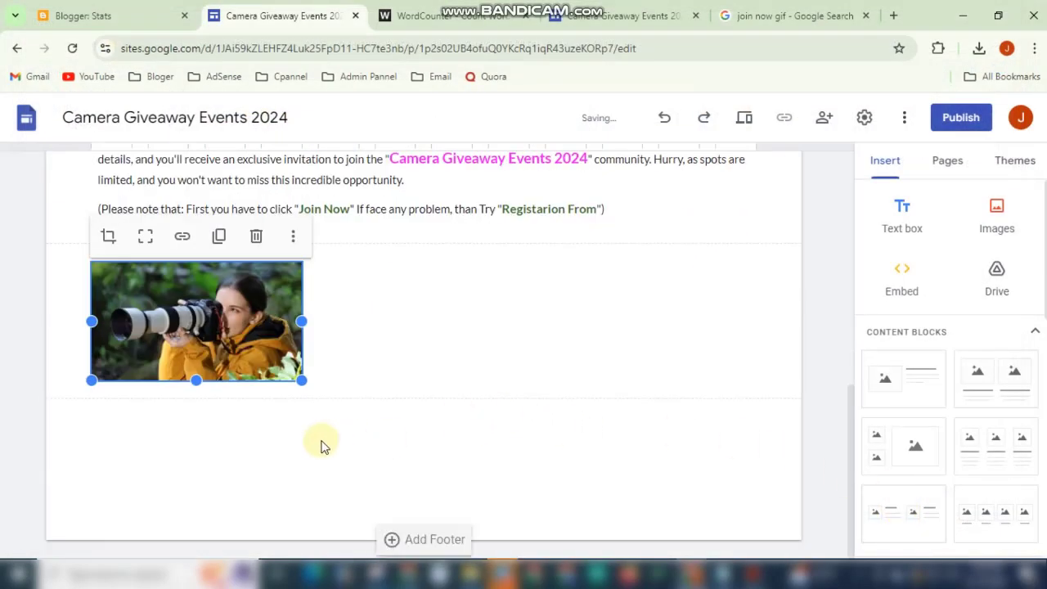
- Enlarge the inserted camera image to the full content width and extend its height to show more of the photo
left_click_drag(300, 381, 752, 553)
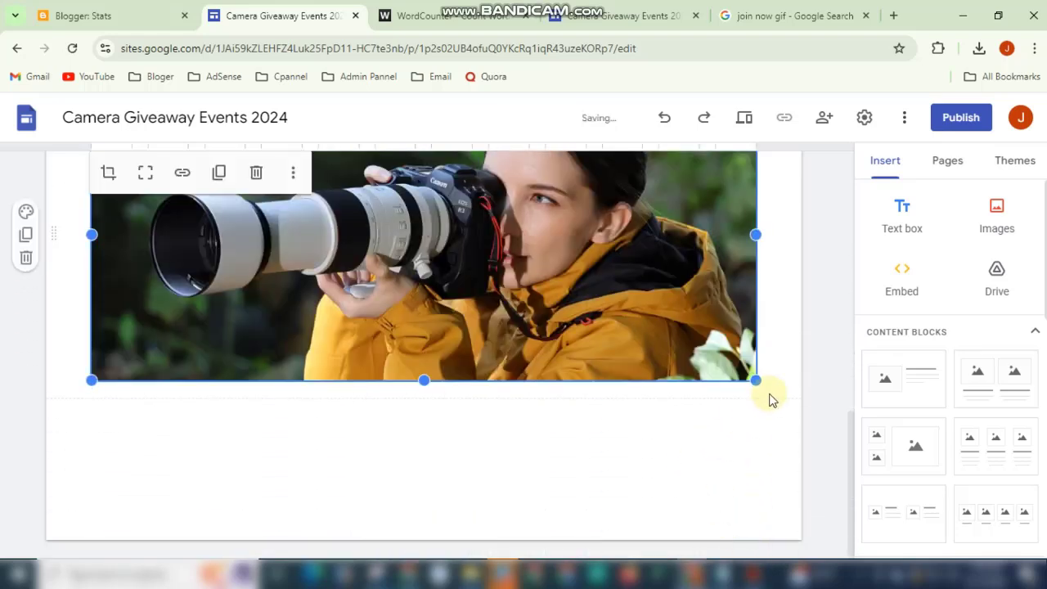
left_click_drag(757, 382, 717, 446)
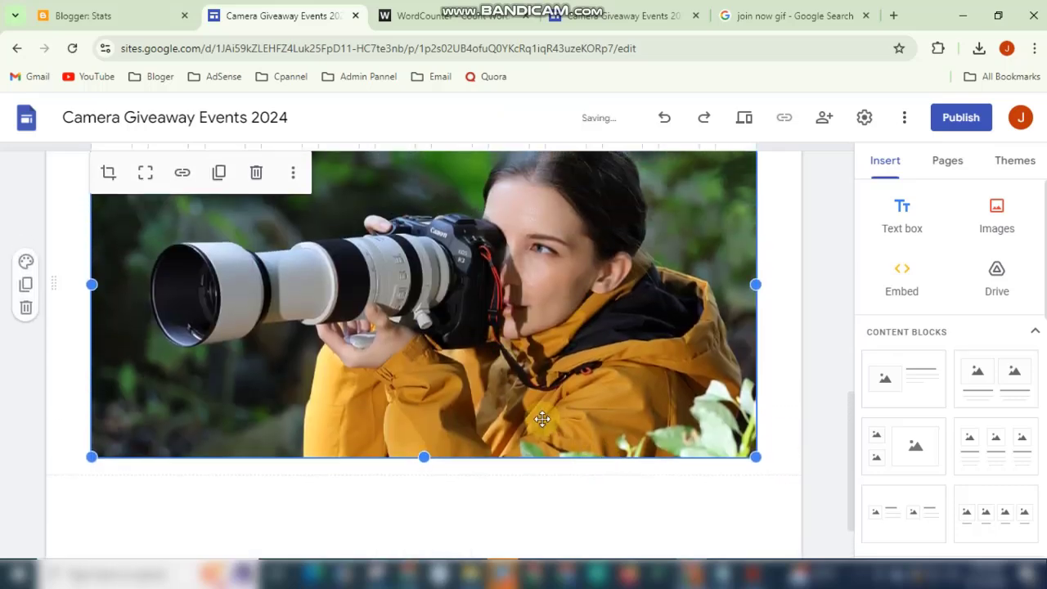
scroll(542, 421, "up", 1)
scroll(542, 421, "down", 1)
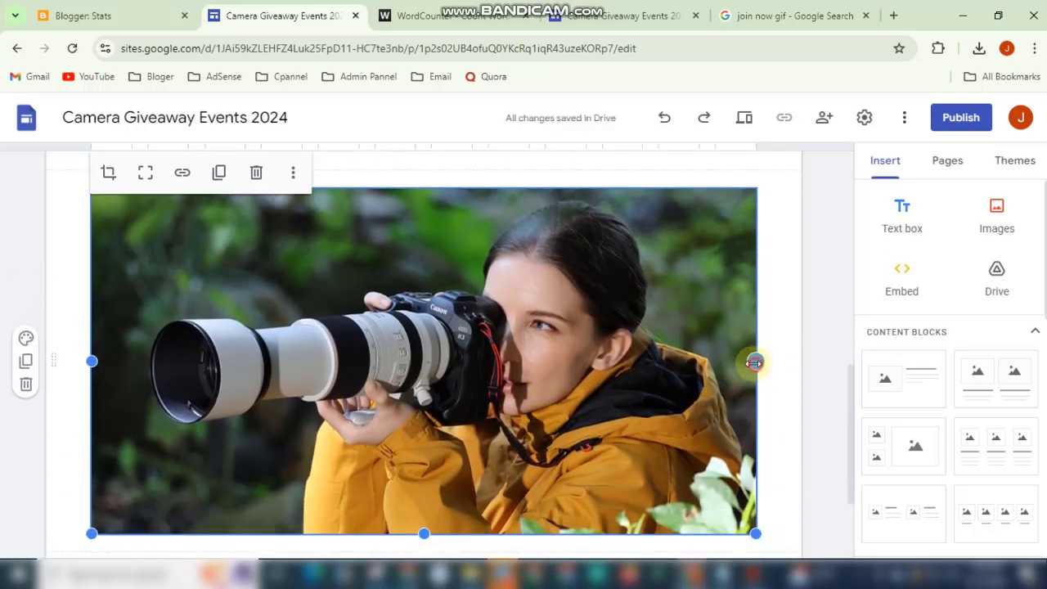
left_click_drag(754, 363, 711, 409)
scroll(417, 480, "down", 1)
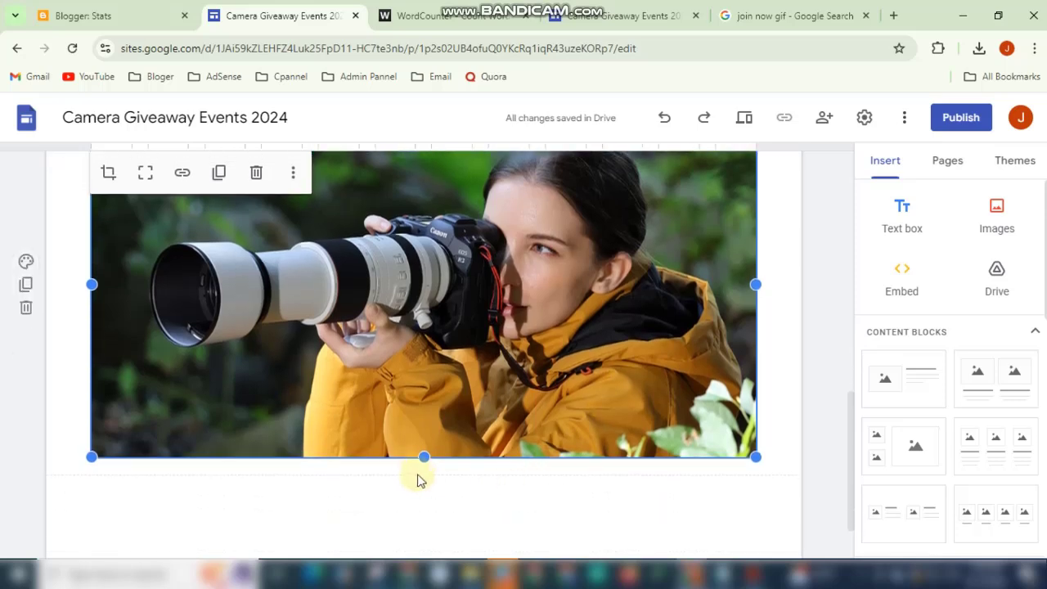
left_click_drag(423, 458, 445, 478)
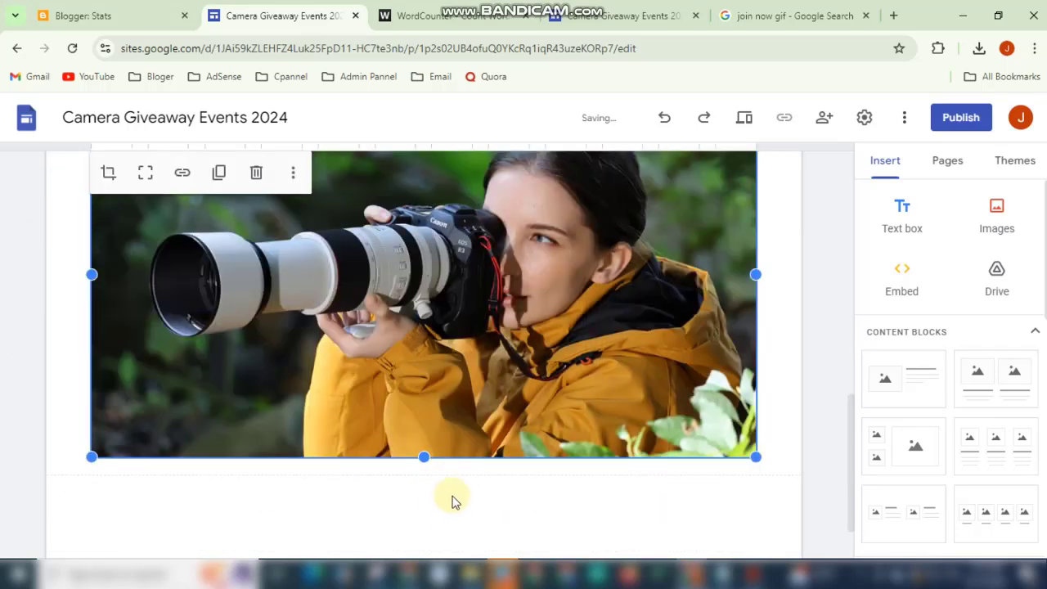
left_click(454, 500)
scroll(428, 515, "up", 2)
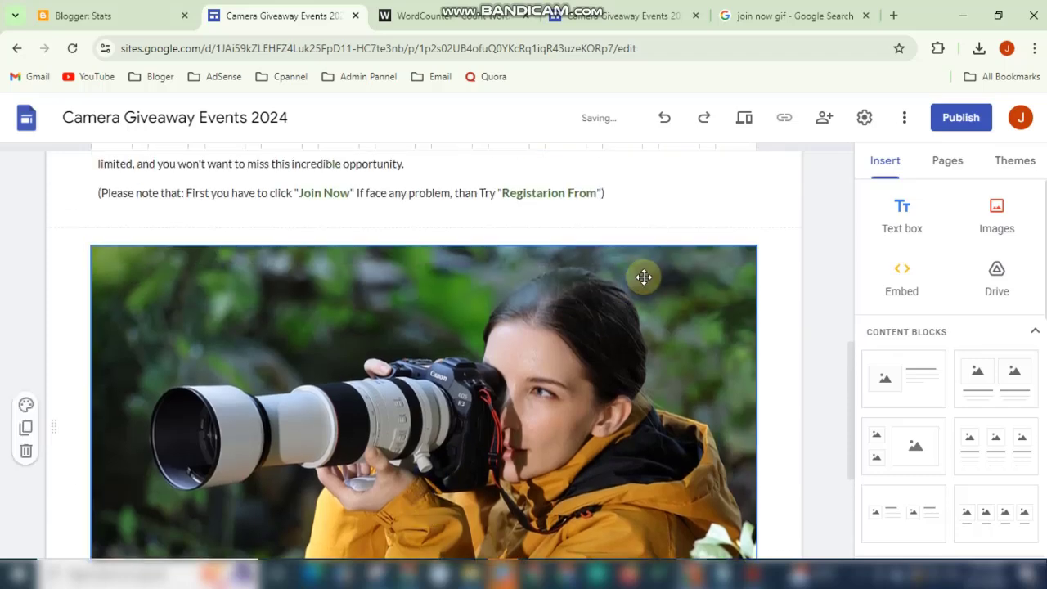
- Upload the orange "JOIN NOW" button image from the Camera folder below the large camera photo and center it in its section
left_click_drag(578, 322, 577, 327)
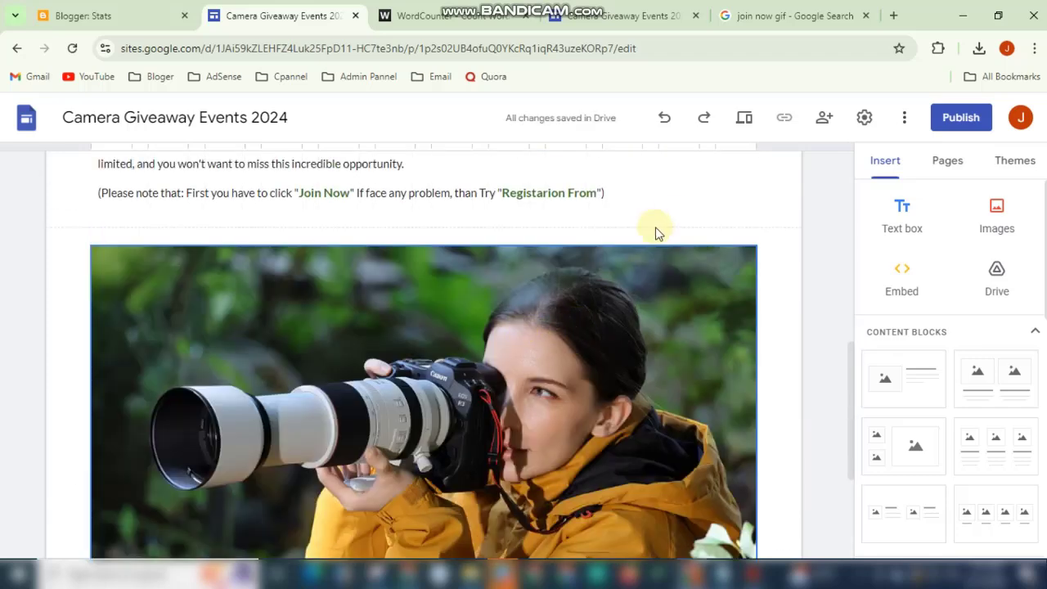
scroll(778, 252, "down", 3)
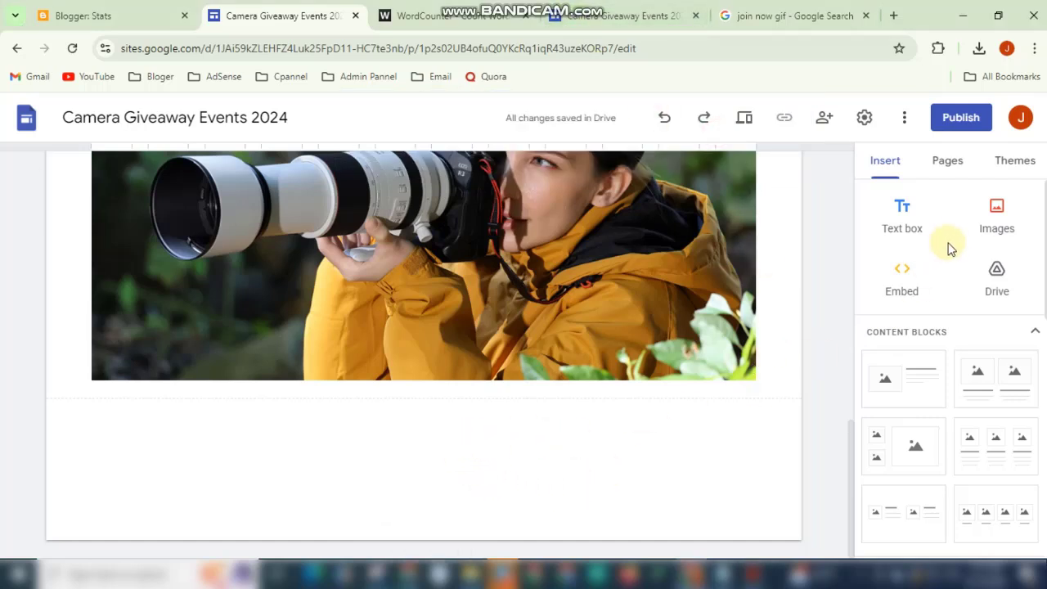
left_click(1001, 214)
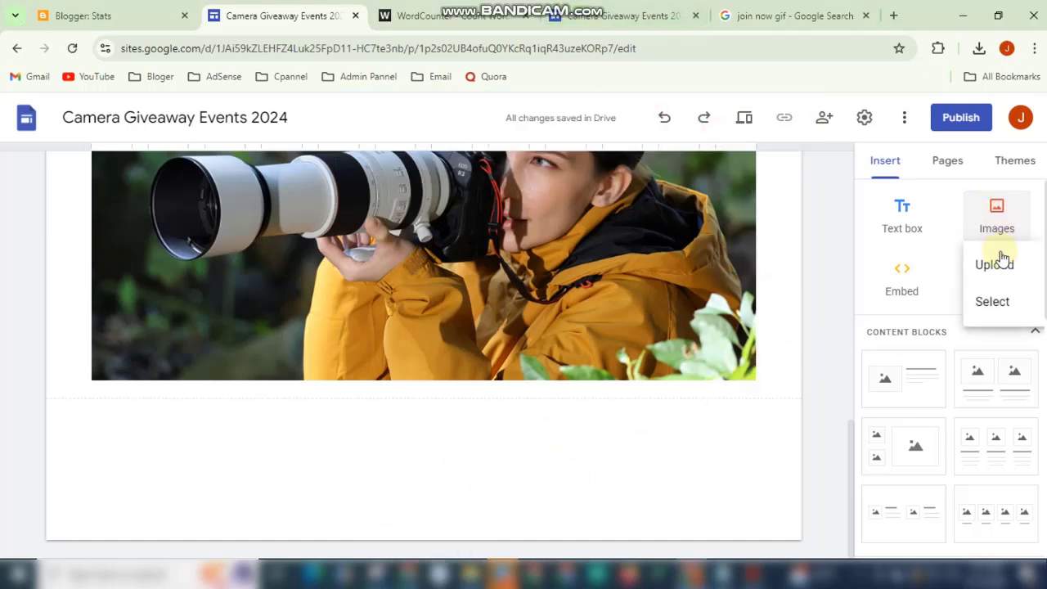
left_click(996, 264)
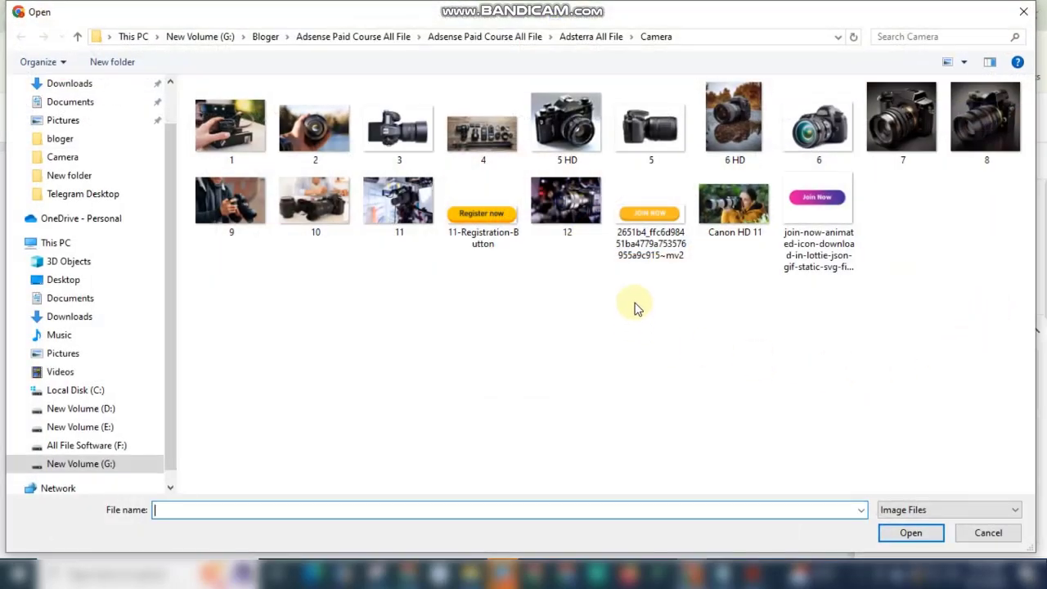
left_click(656, 214)
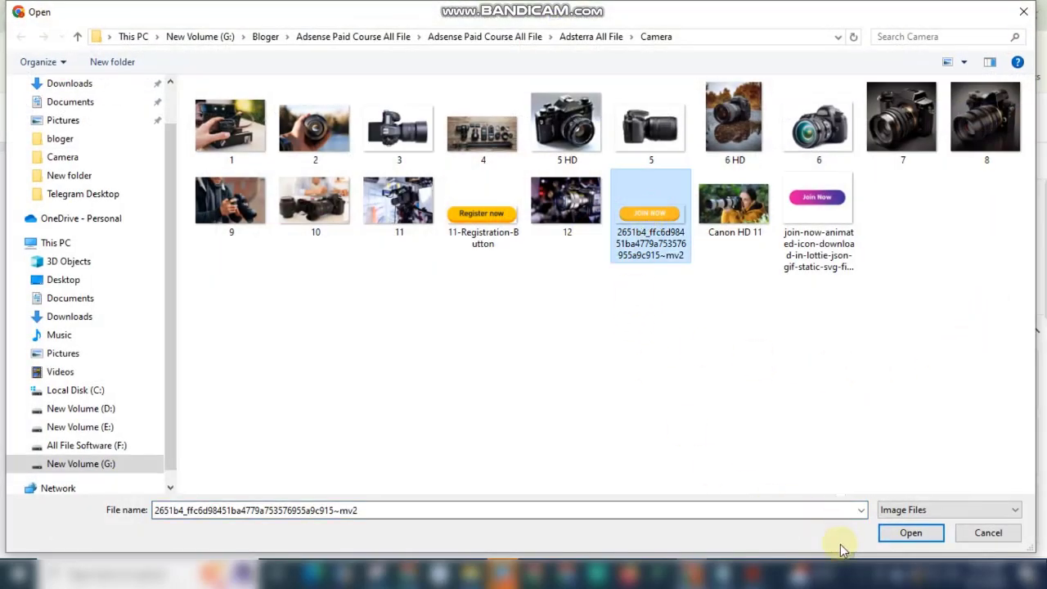
left_click(908, 533)
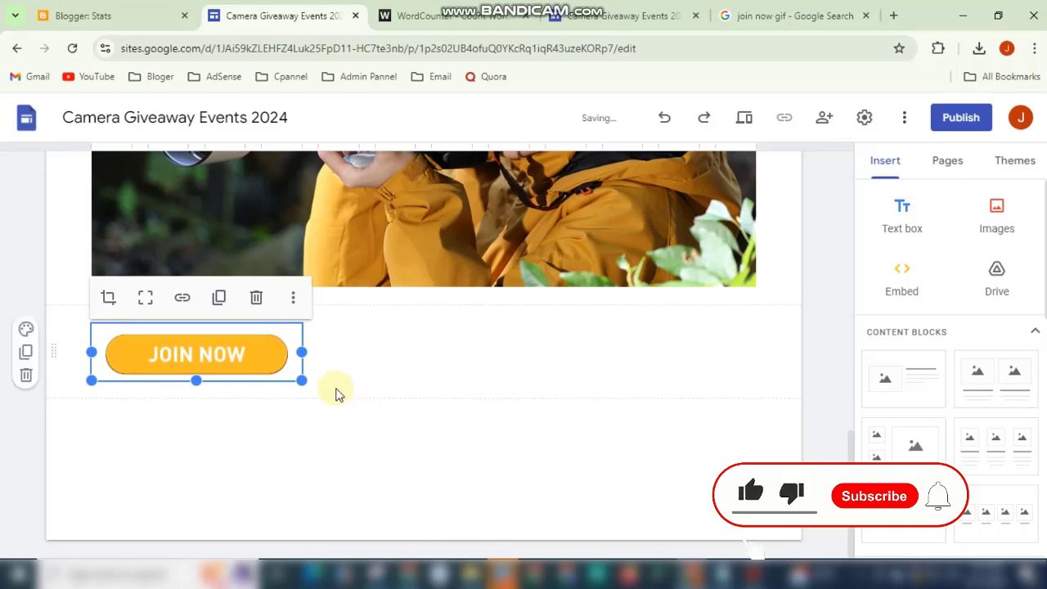
left_click_drag(273, 353, 432, 350)
left_click(463, 414)
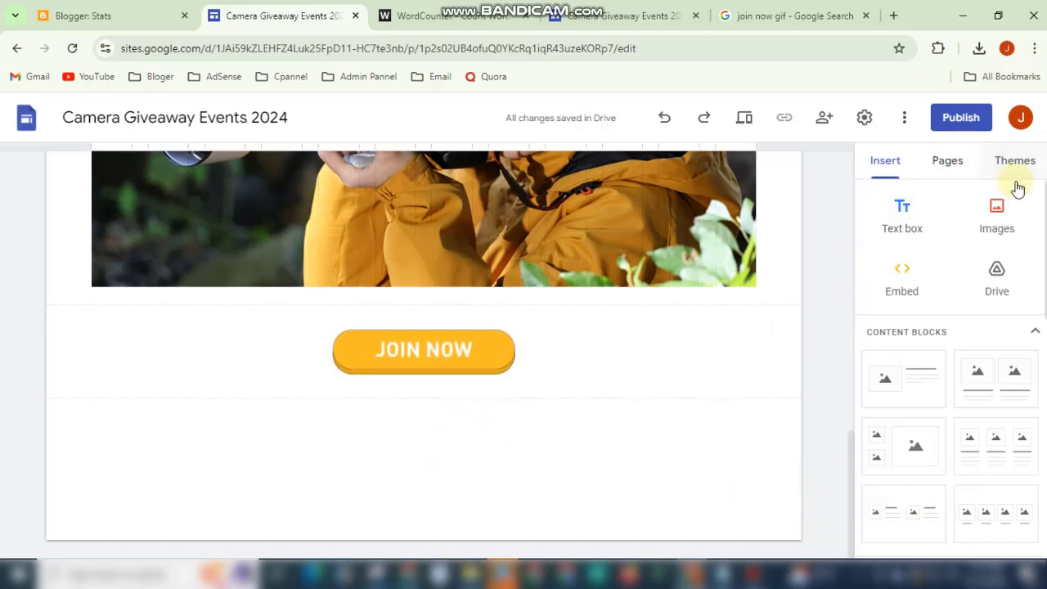
- Upload the image "11-Registration-Button" below the "JOIN NOW" button and center it in its section
left_click(997, 214)
left_click(995, 264)
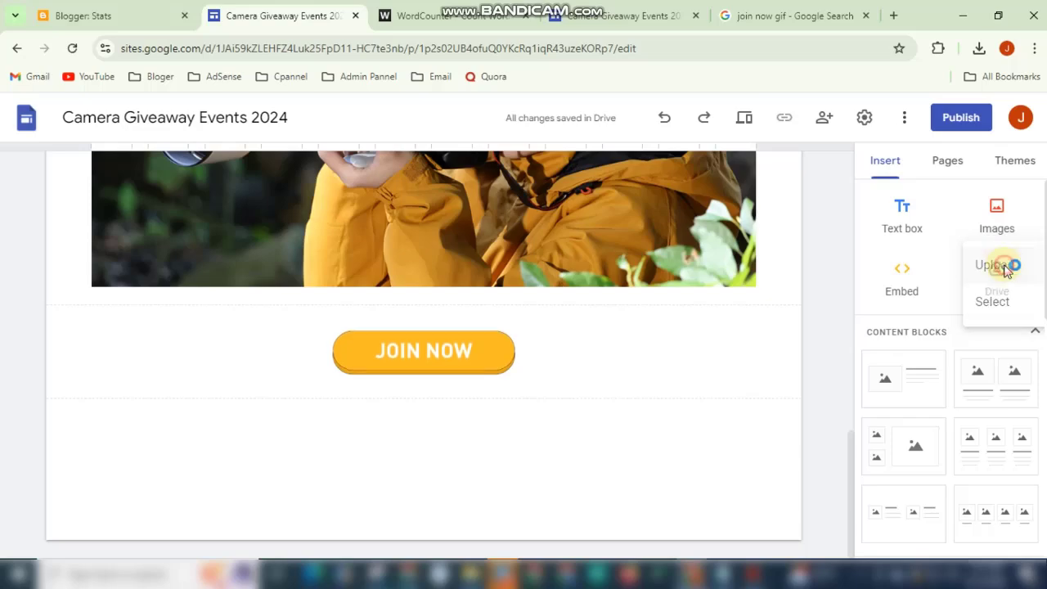
left_click(482, 218)
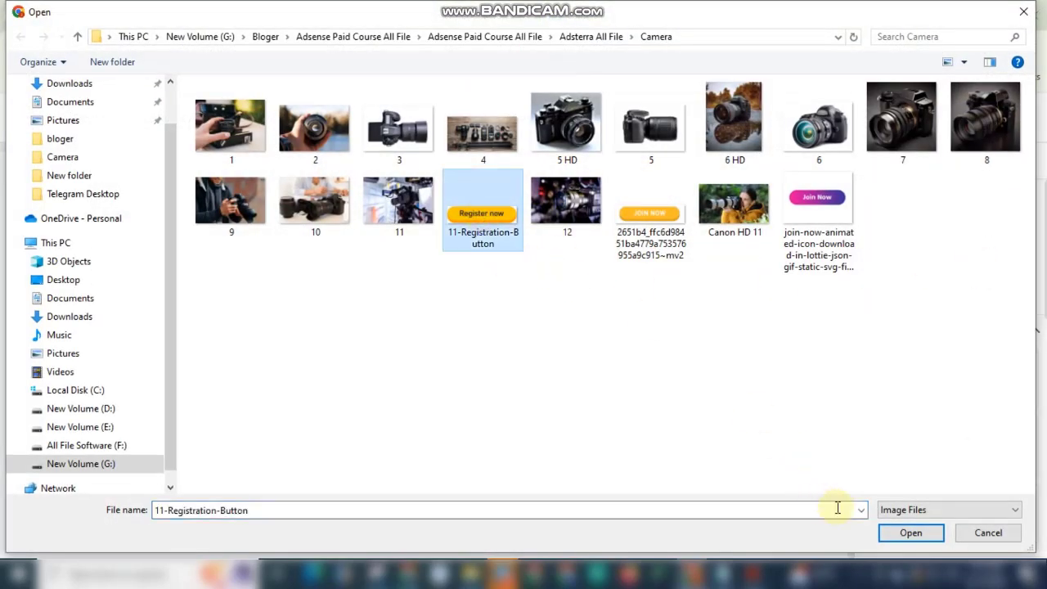
left_click(917, 534)
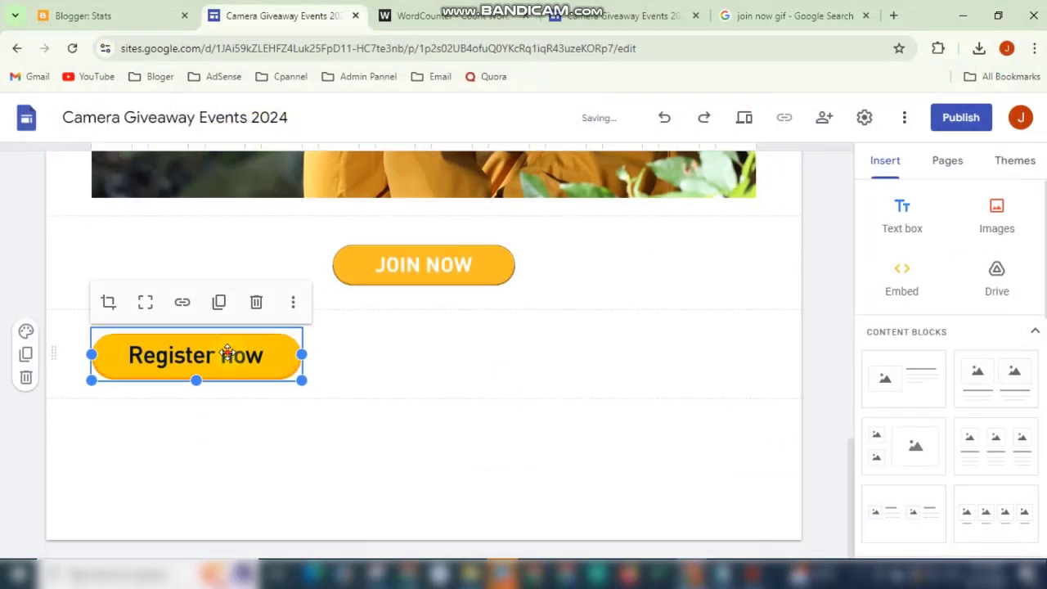
left_click_drag(244, 350, 412, 354)
left_click(562, 368)
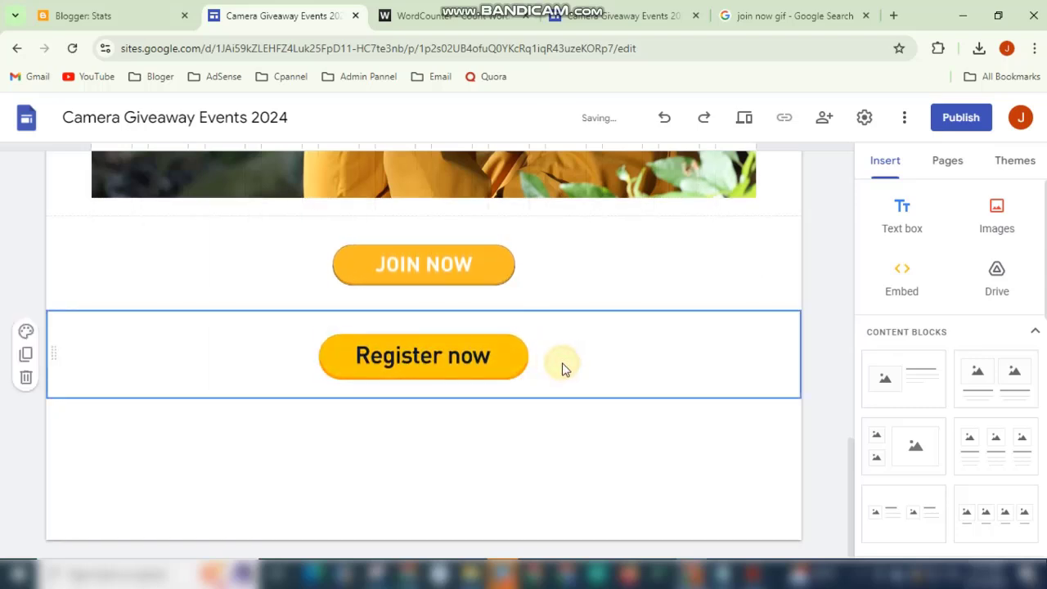
left_click(606, 480)
scroll(532, 472, "up", 2)
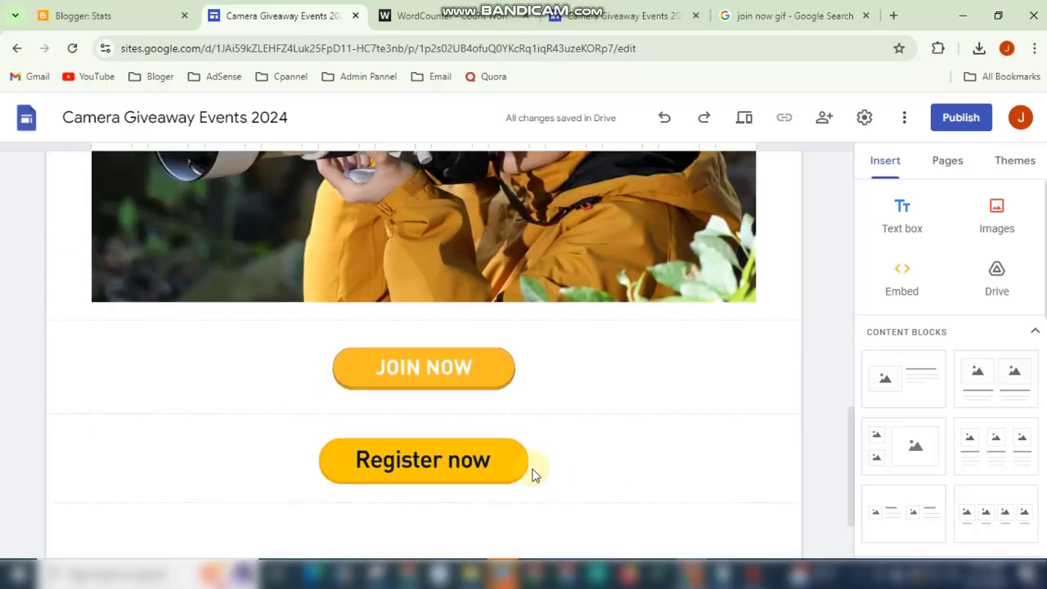
- Copy the line "Our Giveway Camera lists for you and your family" from WordCounter and return to the site editor
key("ctrl+Tab")
left_click_drag(90, 318, 328, 318)
right_click(327, 317)
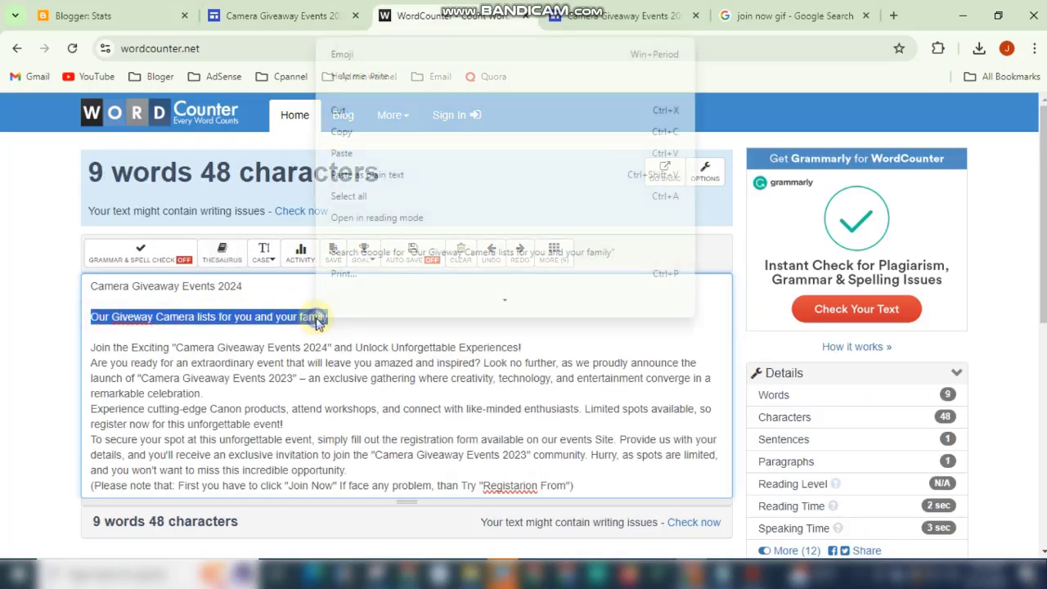
left_click(364, 139)
left_click(282, 16)
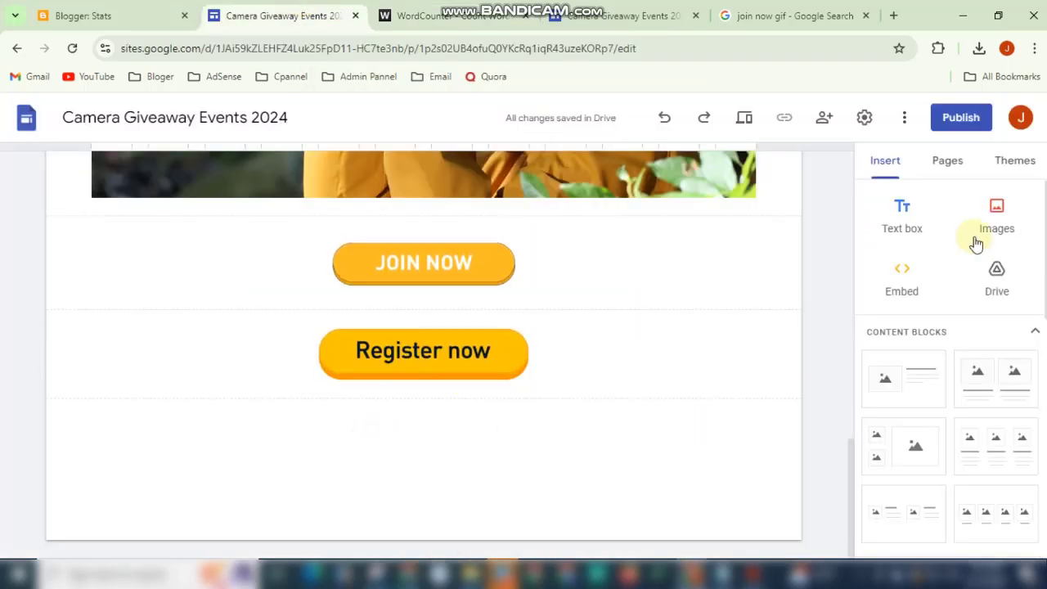
- Paste the copied line into a new text box below the "Register now" button, then narrow the box and center it
left_click(899, 214)
key("ctrl+v")
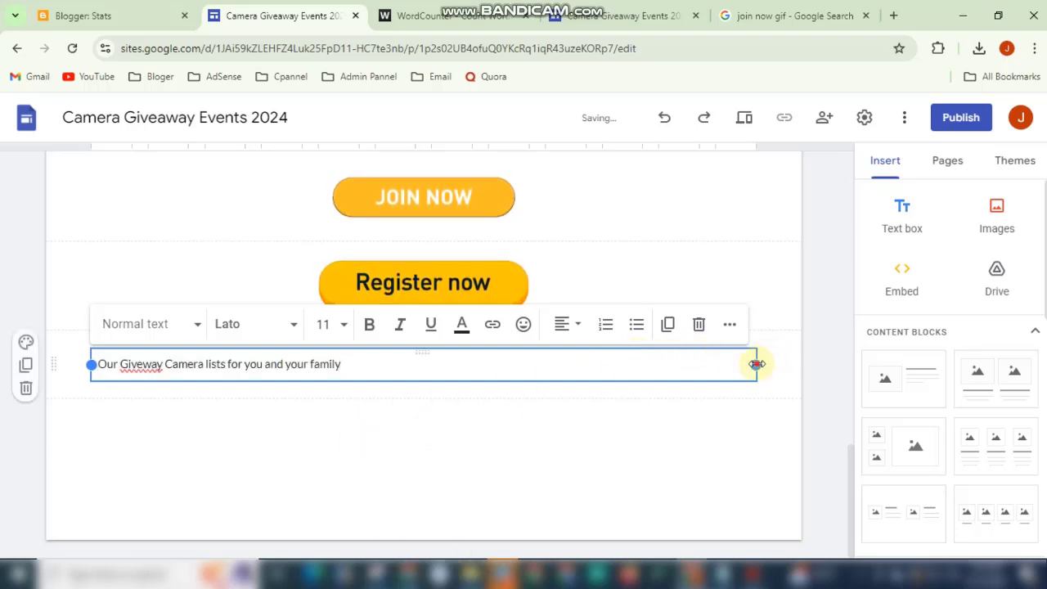
left_click_drag(754, 364, 359, 365)
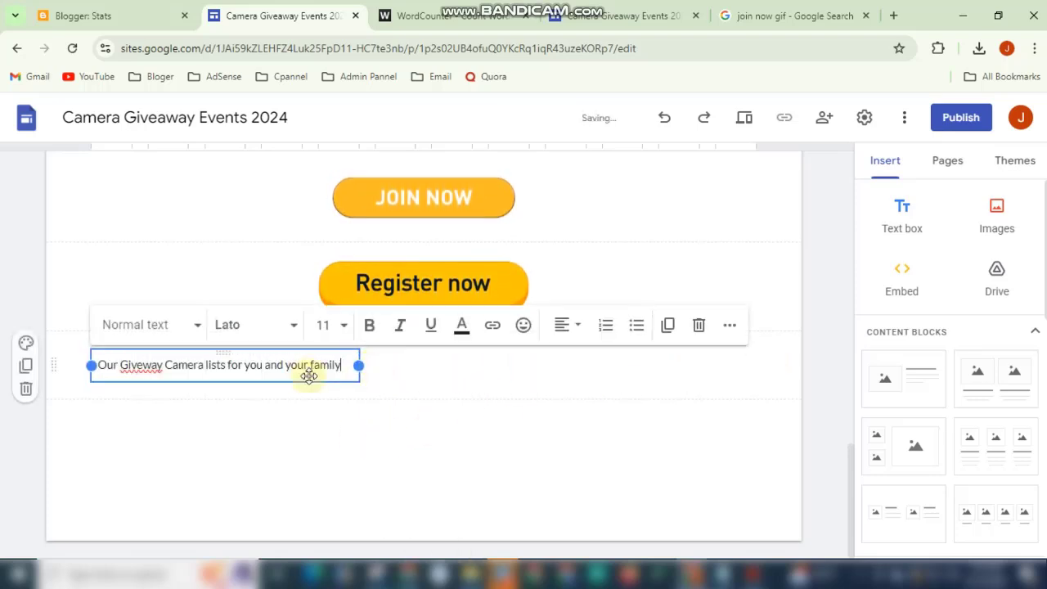
left_click_drag(223, 356, 368, 355)
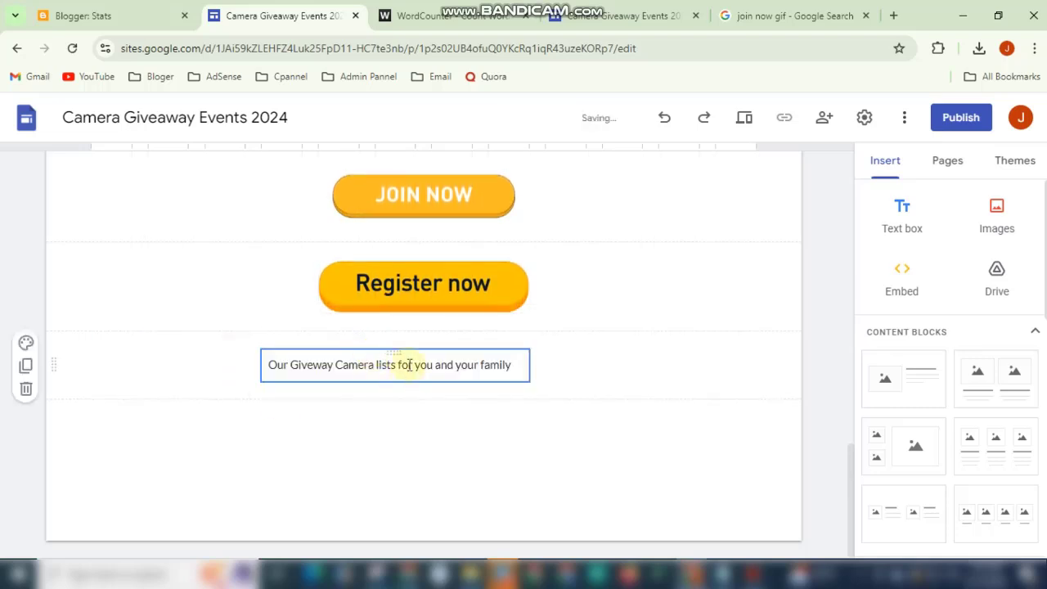
- Make the camera list line bold at font size 12 and widen its text box so the line fits on one row
triple_click(409, 362)
left_click(470, 327)
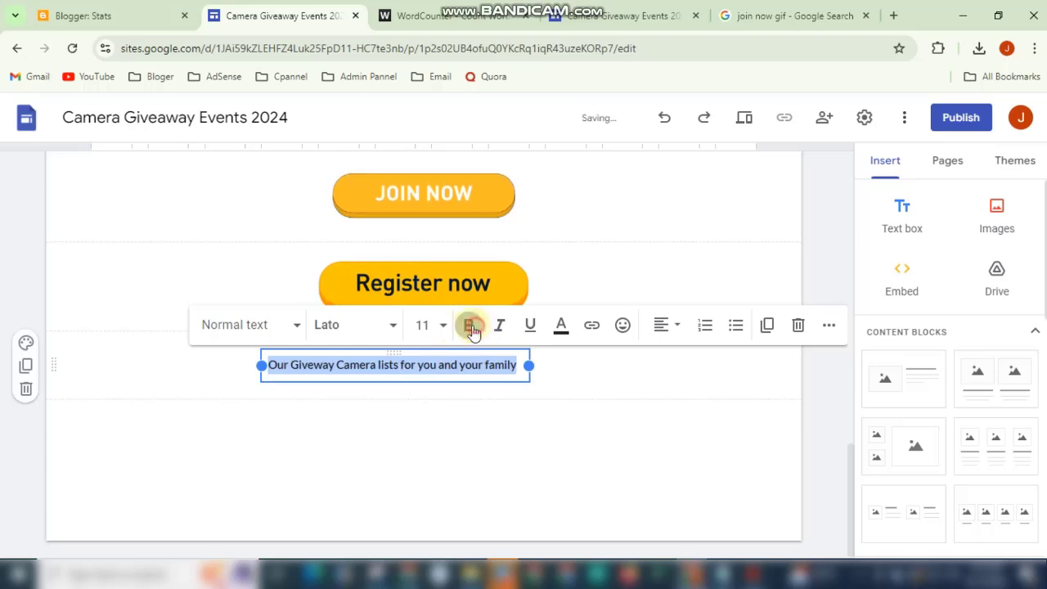
left_click(445, 325)
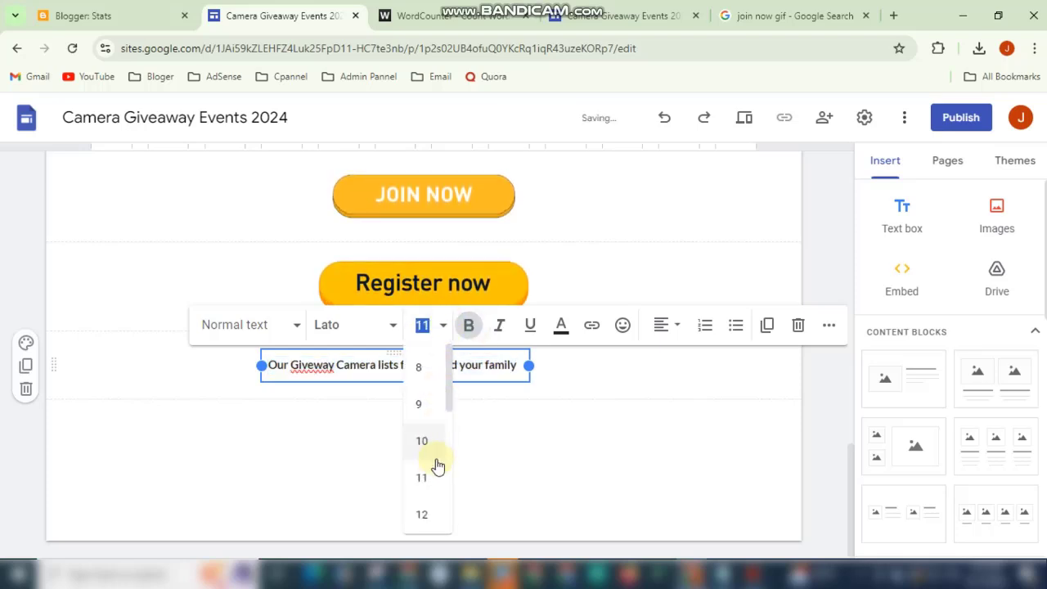
left_click(422, 513)
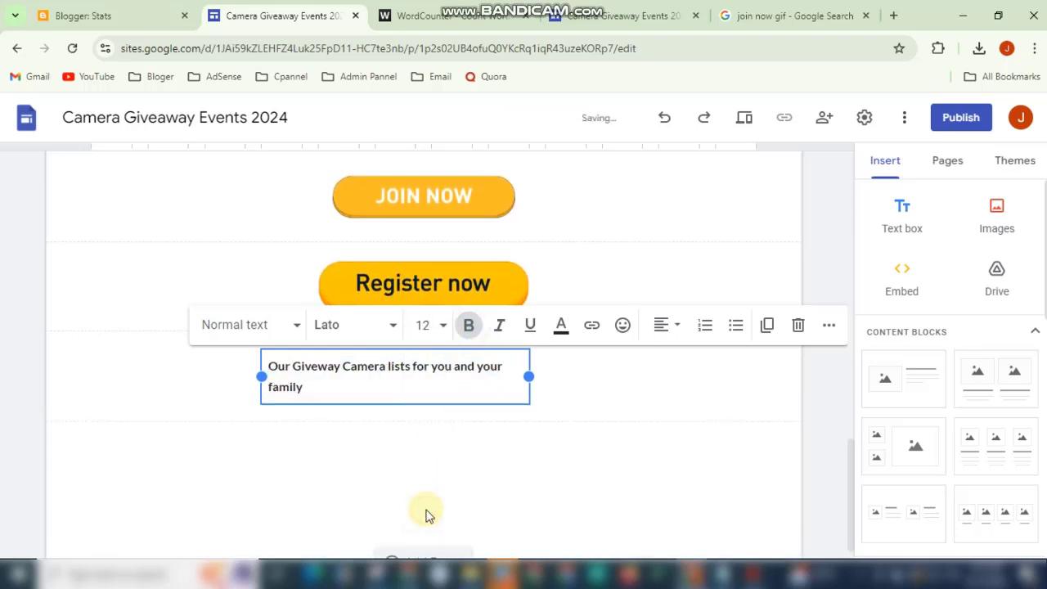
left_click_drag(528, 376, 556, 383)
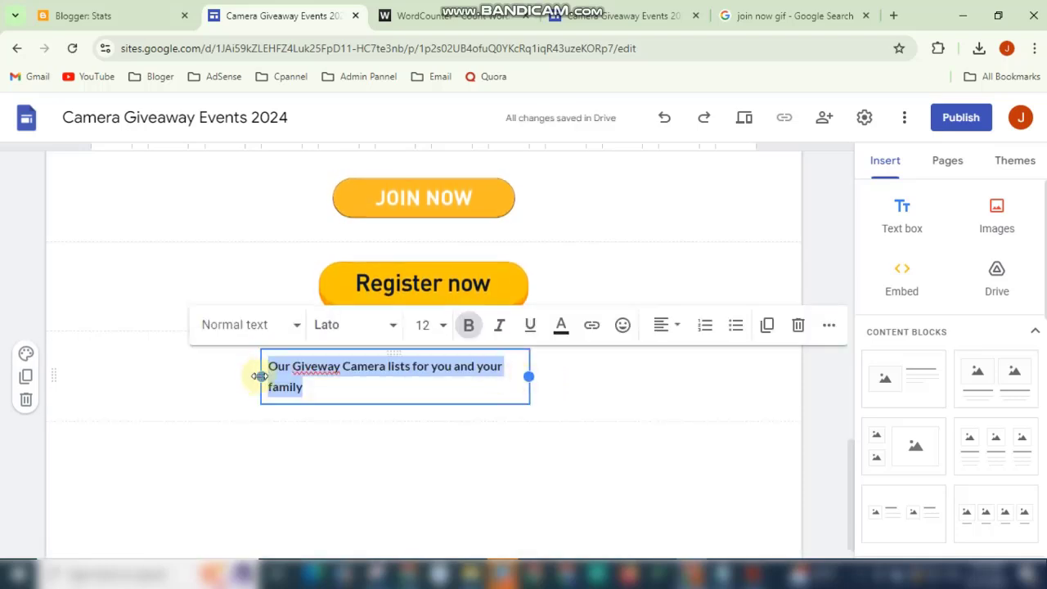
left_click_drag(259, 376, 246, 376)
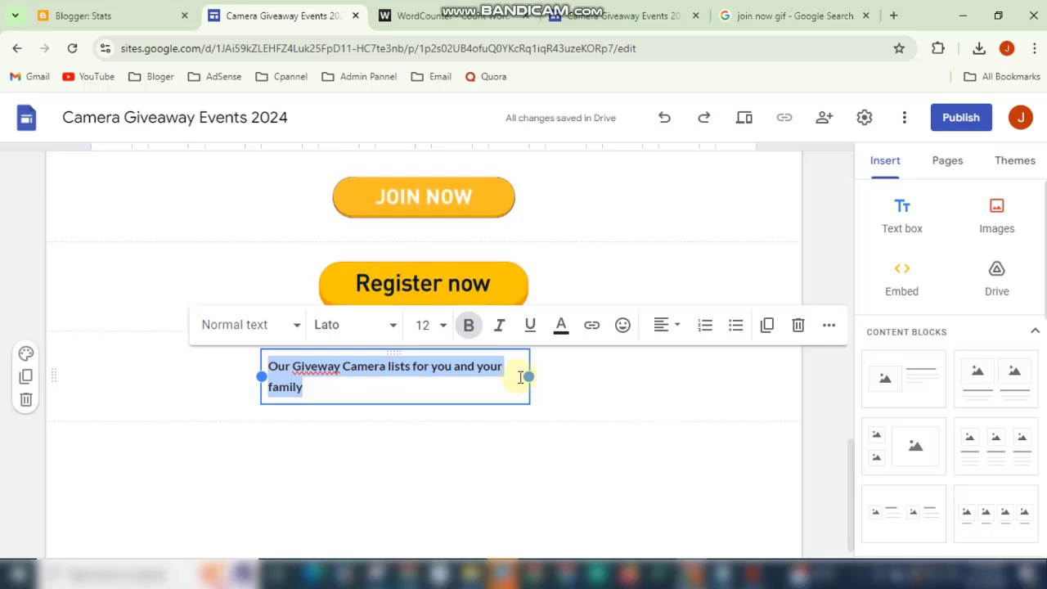
left_click_drag(528, 376, 619, 363)
left_click(547, 390)
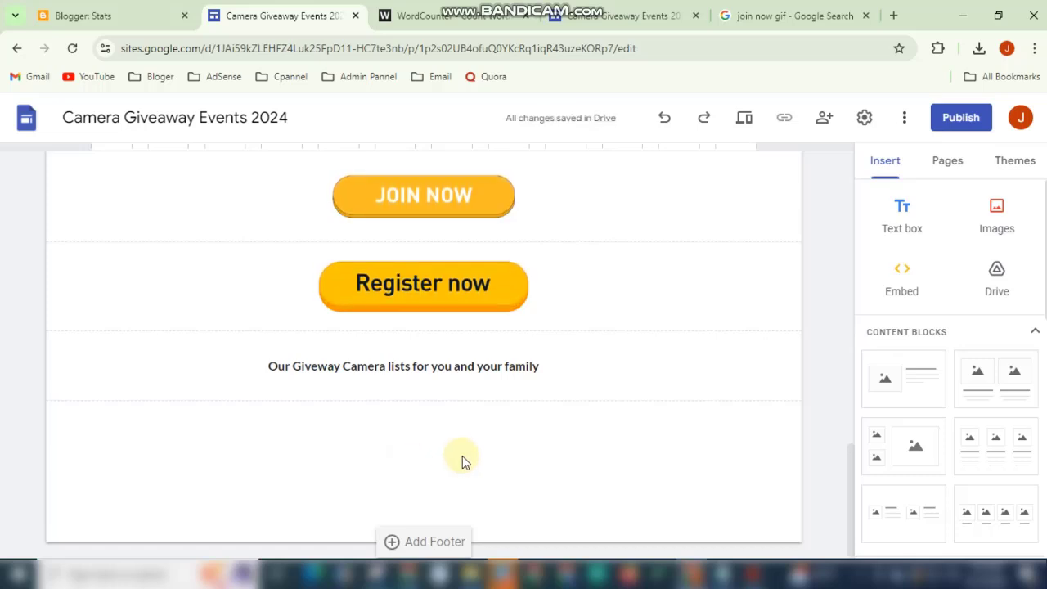
scroll(488, 426, "up", 2)
scroll(488, 429, "down", 2)
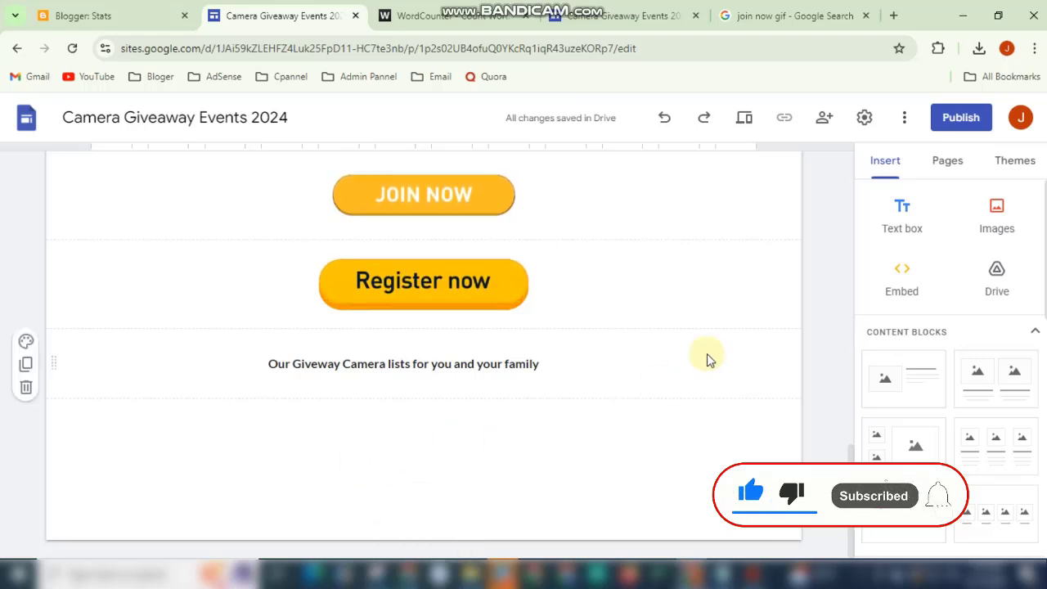
- Upload all the camera photos from the Camera folder, including "Canon HD 11" and excluding the three button images, below the camera list line
left_click(1000, 230)
left_click(1002, 265)
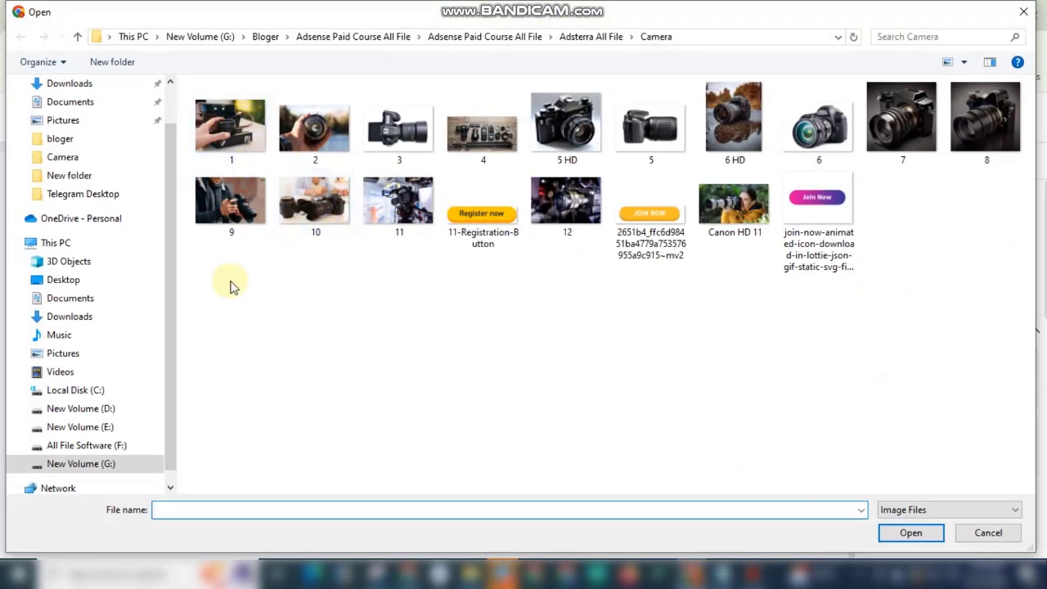
left_click_drag(212, 263, 979, 90)
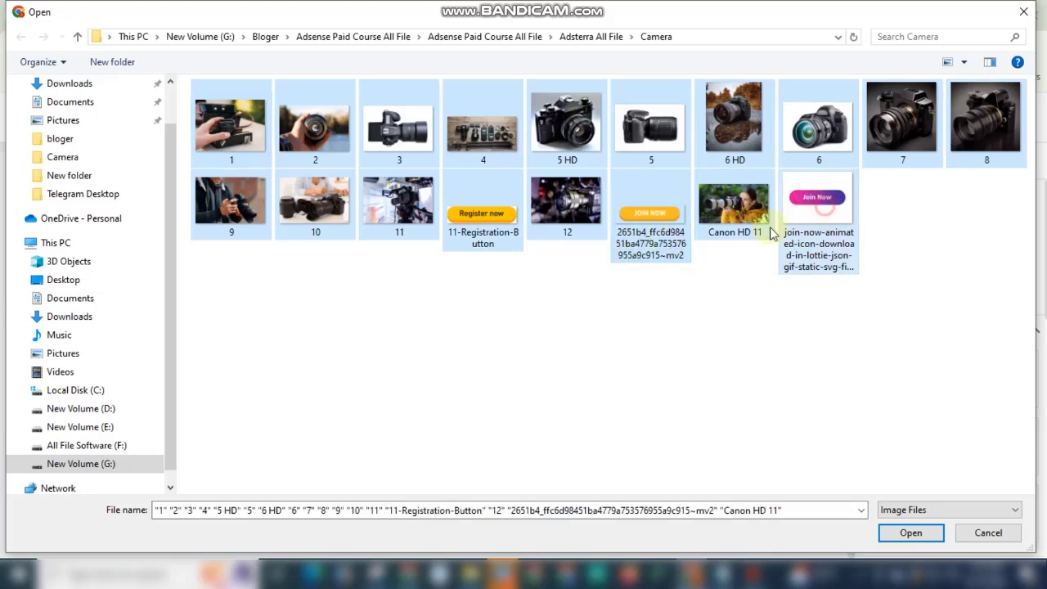
left_click(626, 243, "ctrl")
left_click(488, 234, "ctrl")
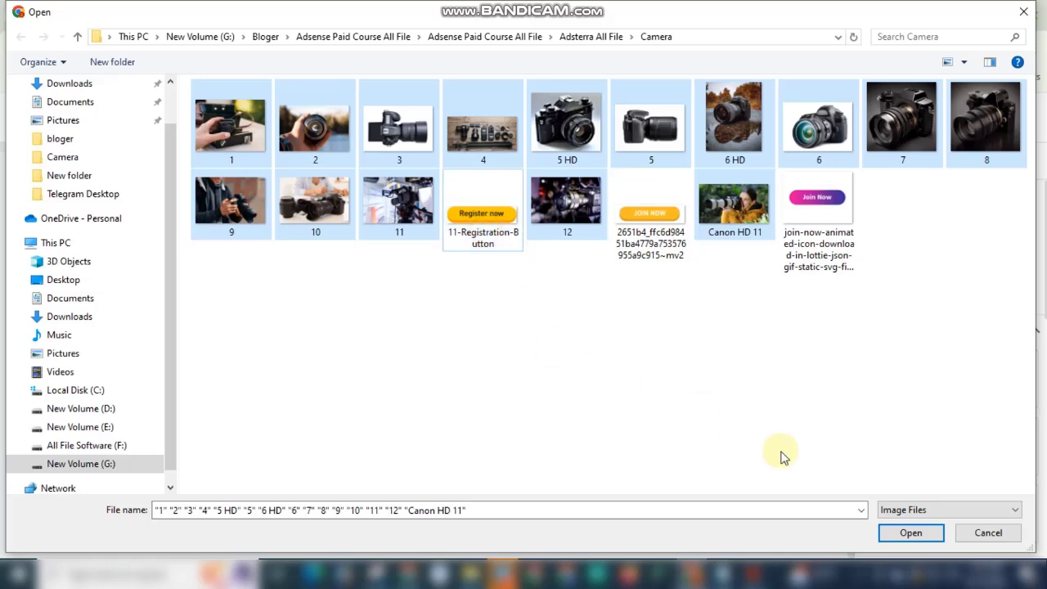
left_click(910, 532)
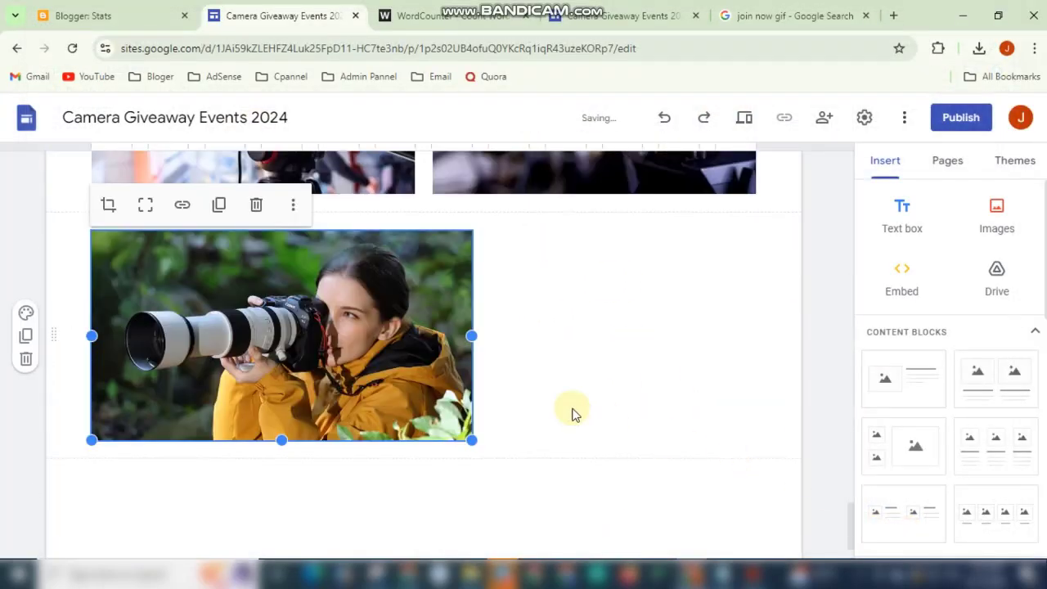
- Review the layout of the uploaded camera photos from the camera list line down to the last image
scroll(570, 385, "up", 10)
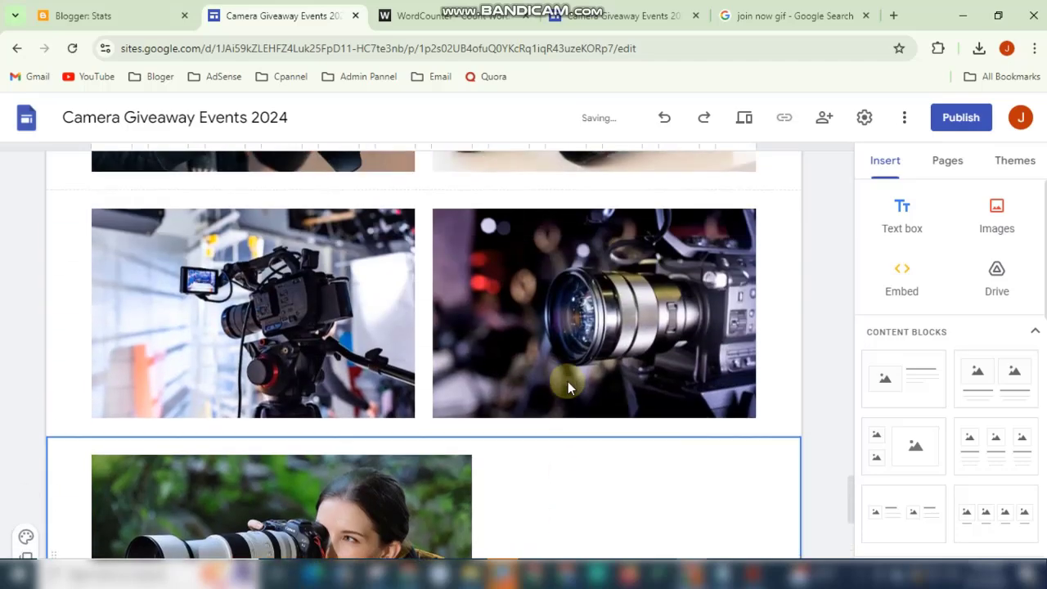
scroll(568, 385, "up", 10)
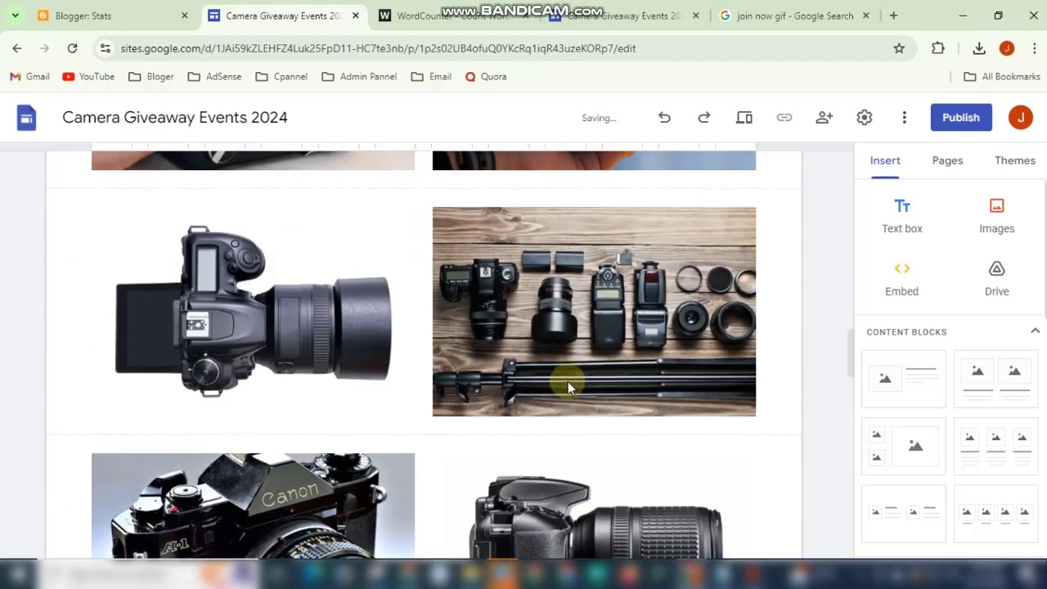
left_click(568, 382)
scroll(567, 383, "up", 4)
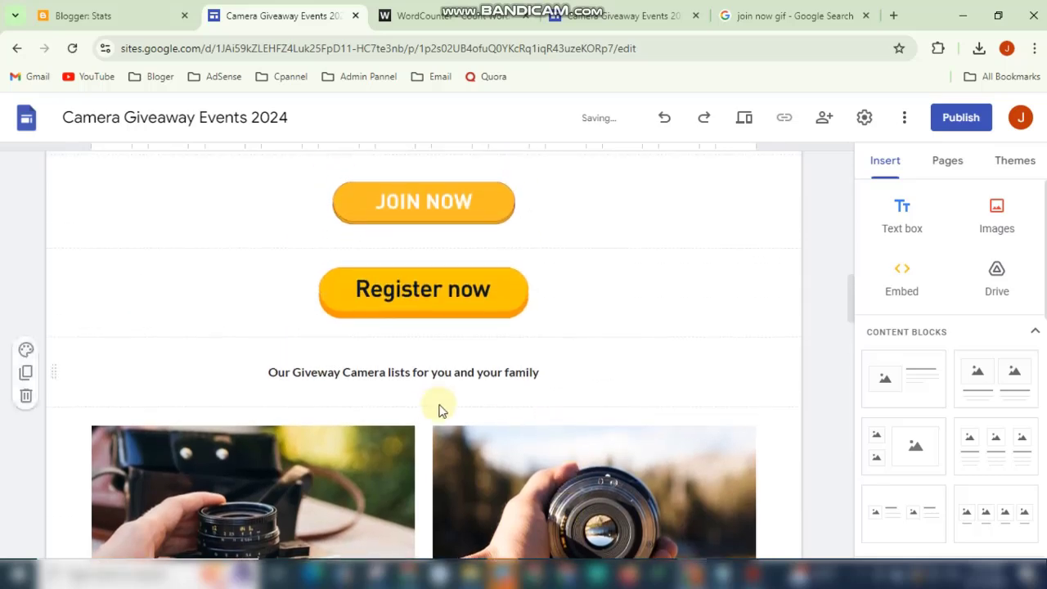
scroll(436, 406, "down", 1)
scroll(488, 397, "down", 2)
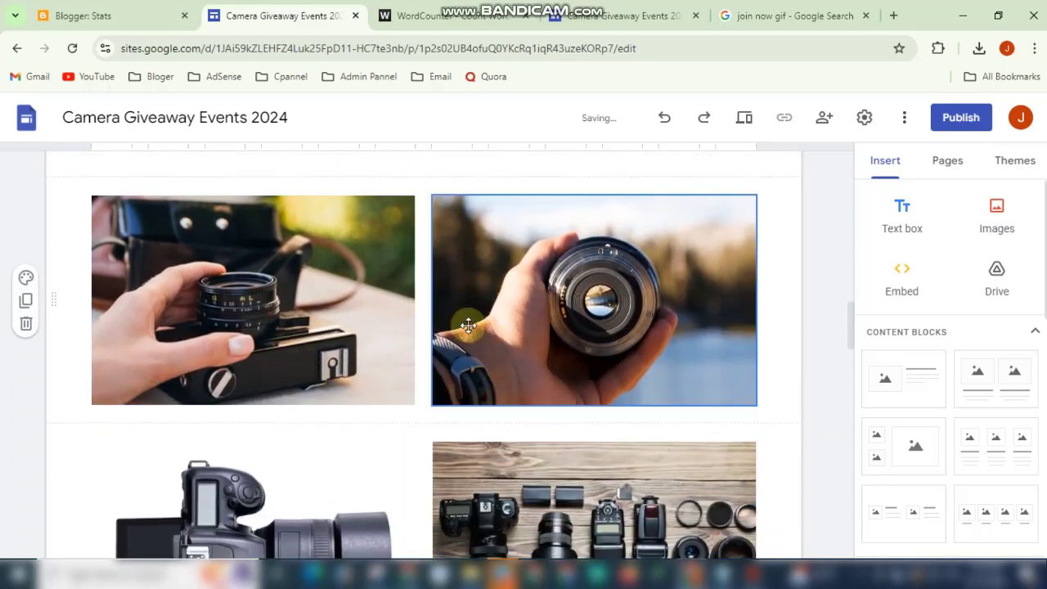
scroll(571, 319, "down", 7)
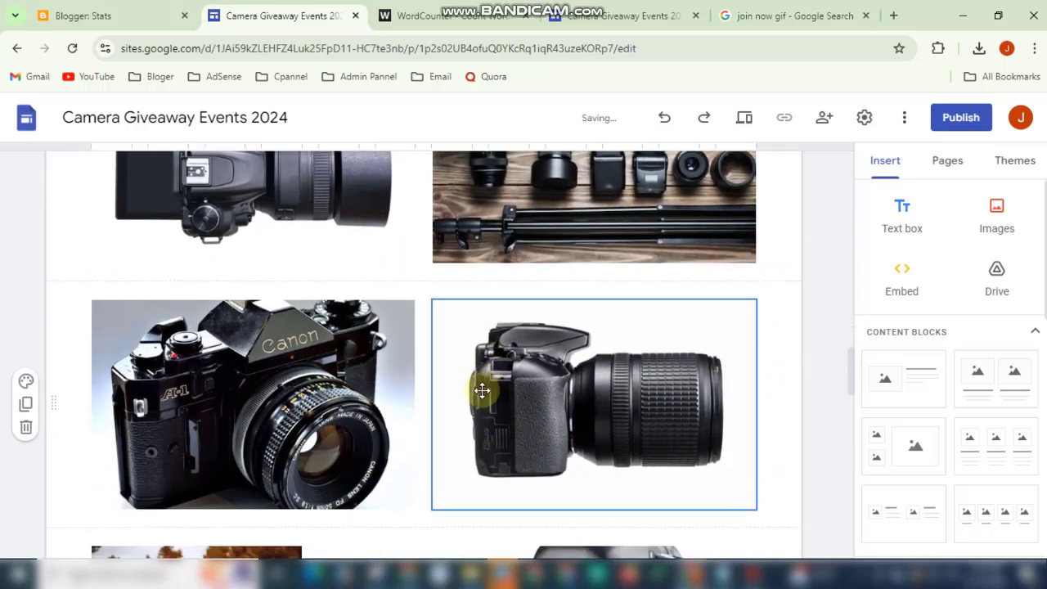
scroll(453, 397, "down", 7)
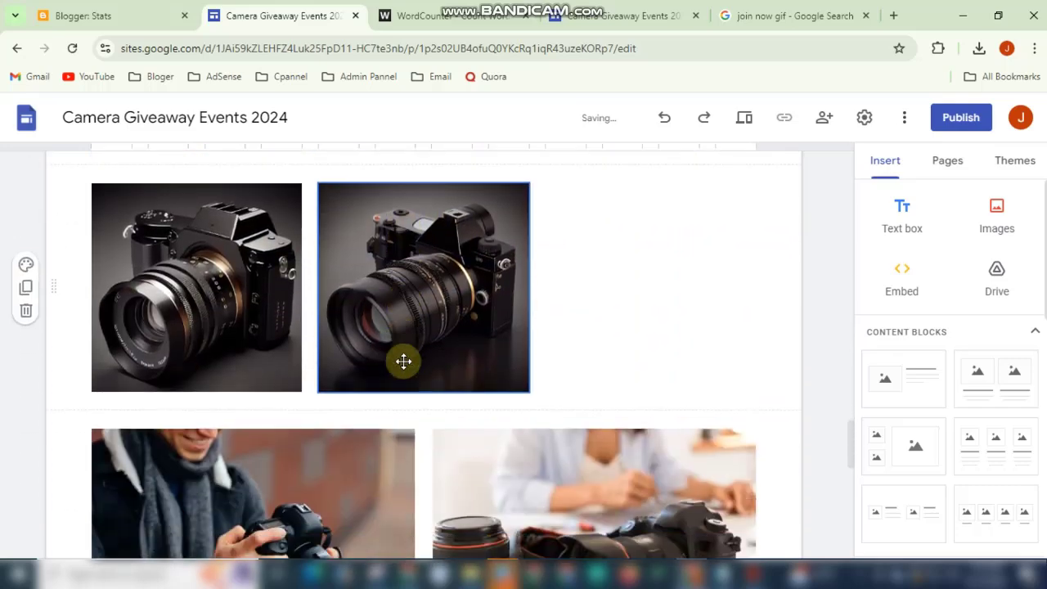
scroll(403, 361, "down", 2)
scroll(403, 362, "up", 1)
scroll(403, 362, "down", 3)
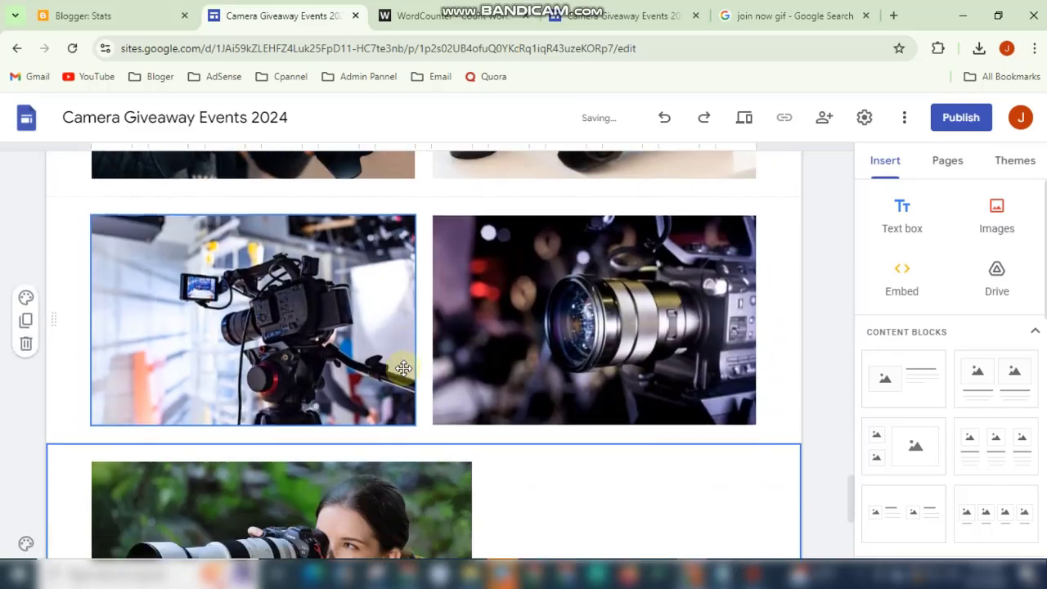
- Widen the second black camera photo in the two-camera row and shift it to line up with the second column
scroll(420, 356, "up", 5)
scroll(420, 355, "up", 3)
left_click(466, 415)
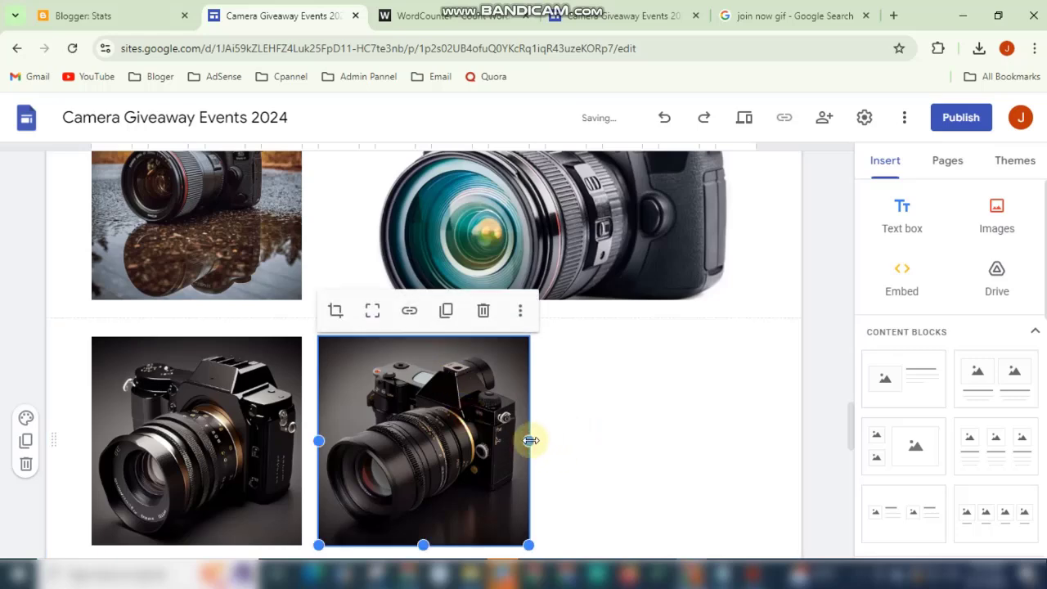
left_click_drag(530, 440, 570, 414)
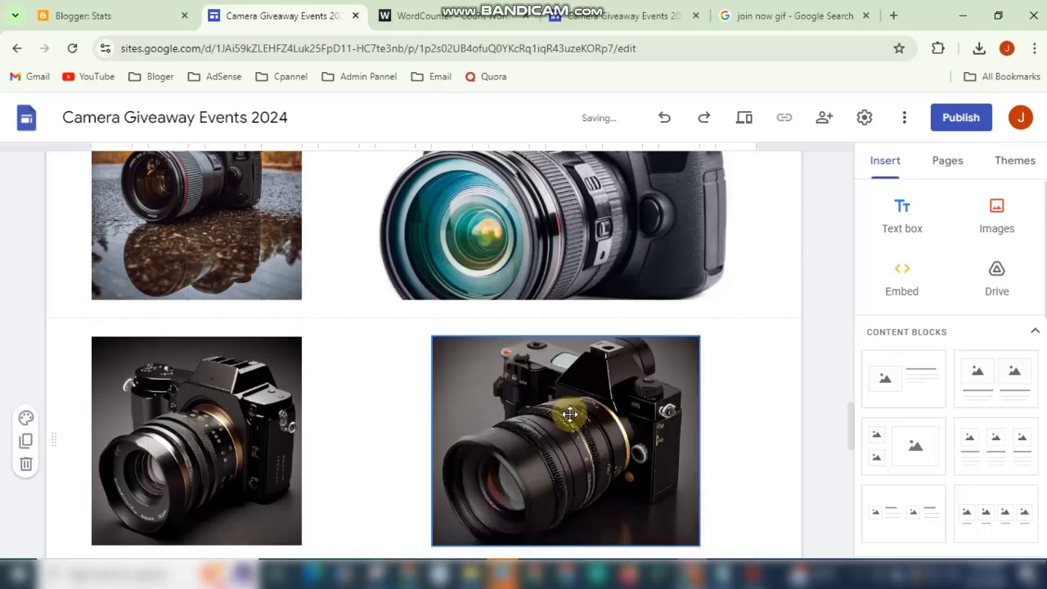
scroll(724, 401, "down", 2)
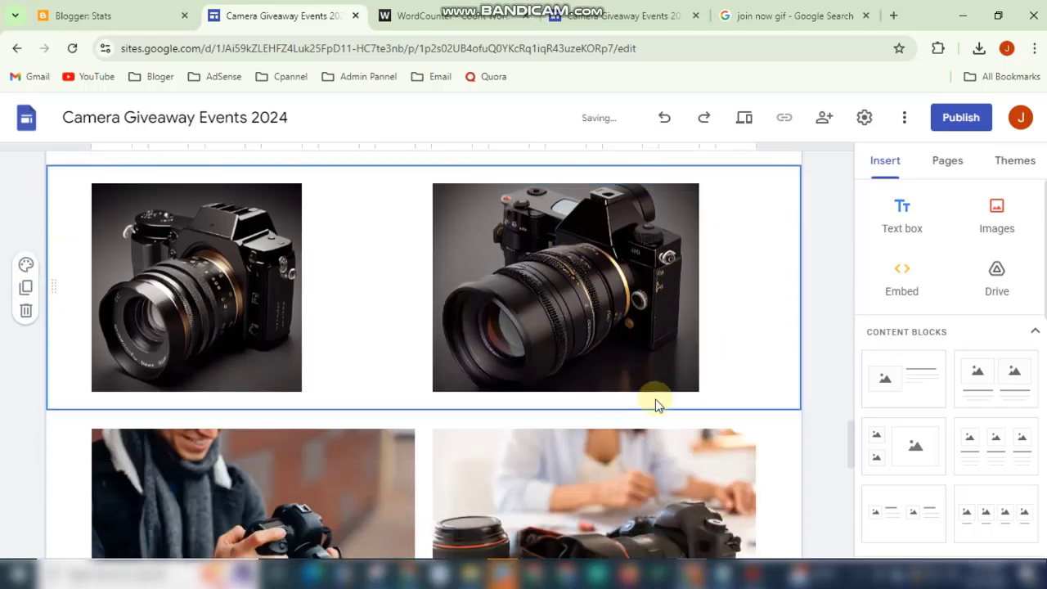
left_click(593, 379)
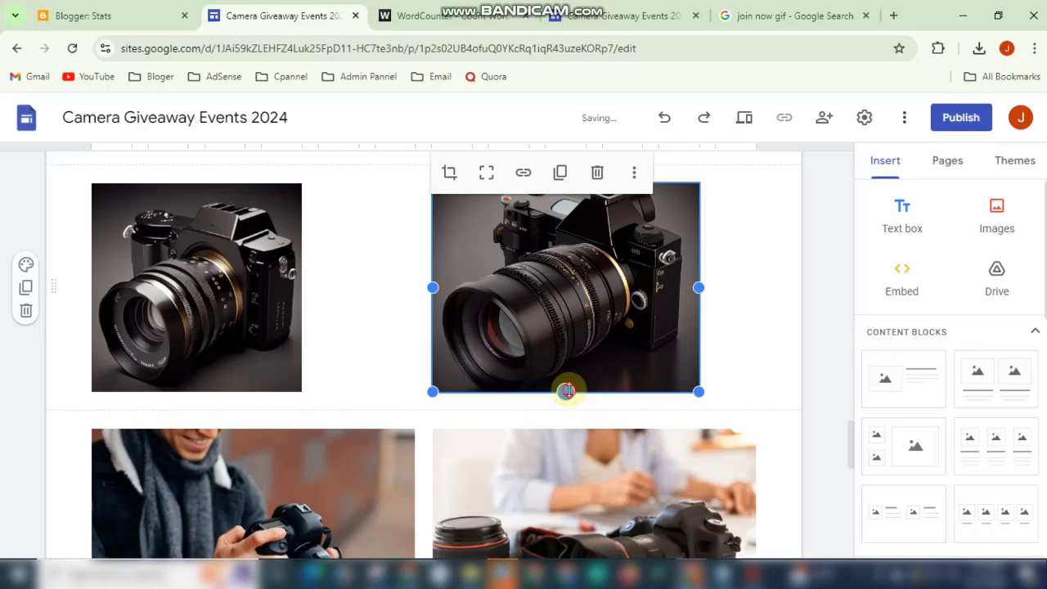
mouse_move(567, 390)
left_mouse_down()
mouse_move(570, 403)
mouse_move(565, 376)
mouse_move(567, 390)
left_mouse_up()
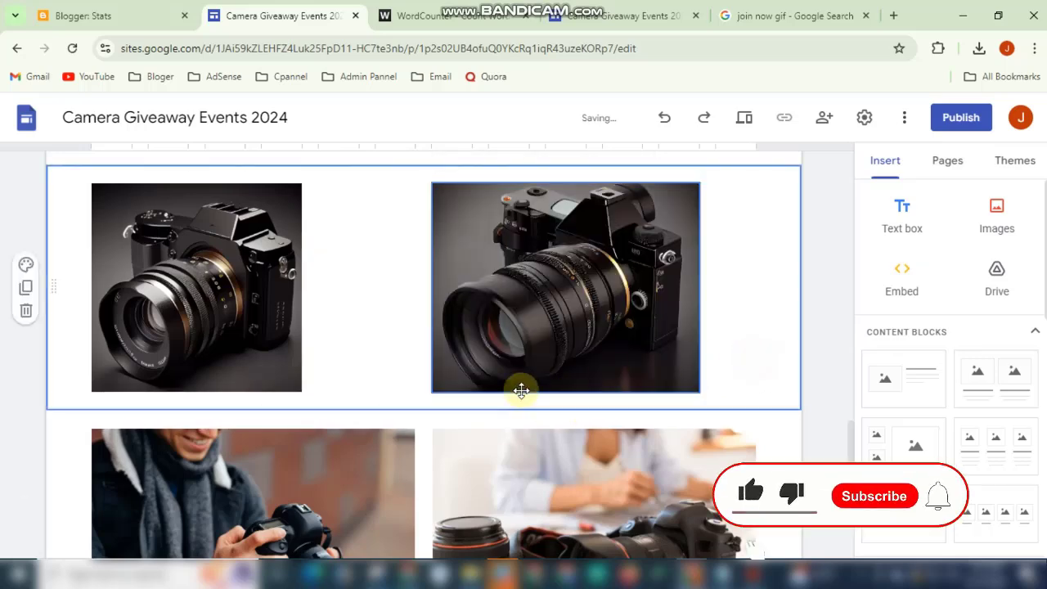
- Center the final gallery photo of the woman with the telephoto lens in its row
scroll(521, 387, "down", 3)
scroll(523, 400, "down", 2)
scroll(528, 417, "down", 3)
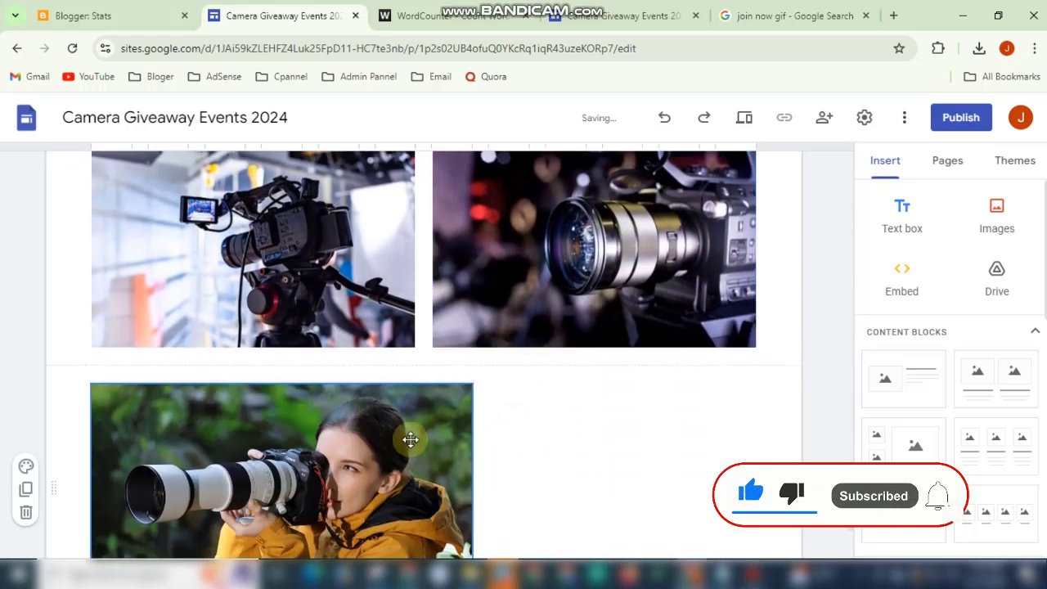
left_click_drag(409, 439, 458, 440)
scroll(458, 442, "down", 2)
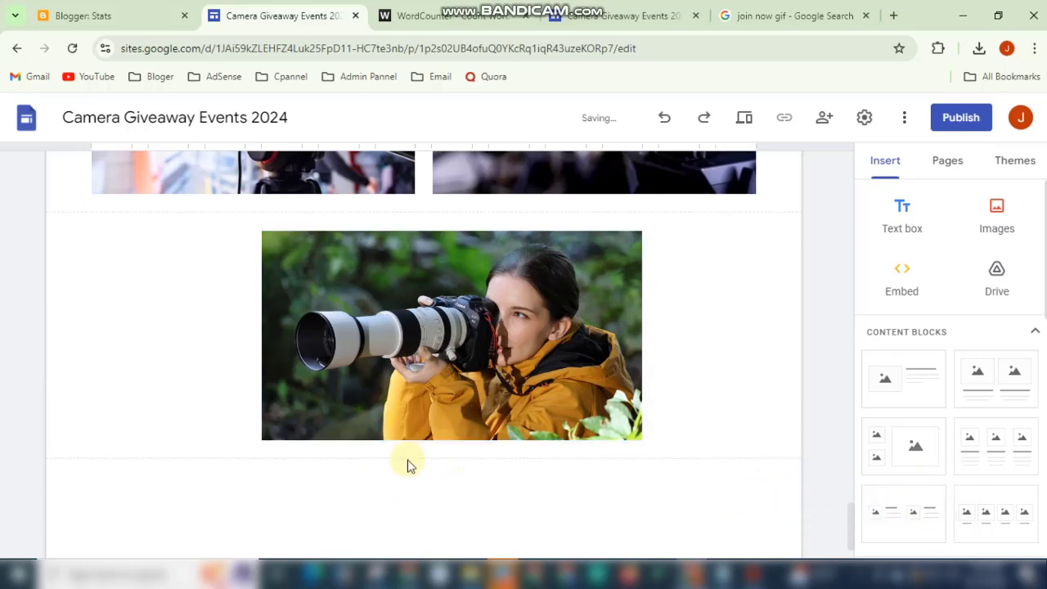
- Upload the yellow "JOIN NOW" button image from the Camera folder below the last photo and center it
scroll(413, 470, "down", 1)
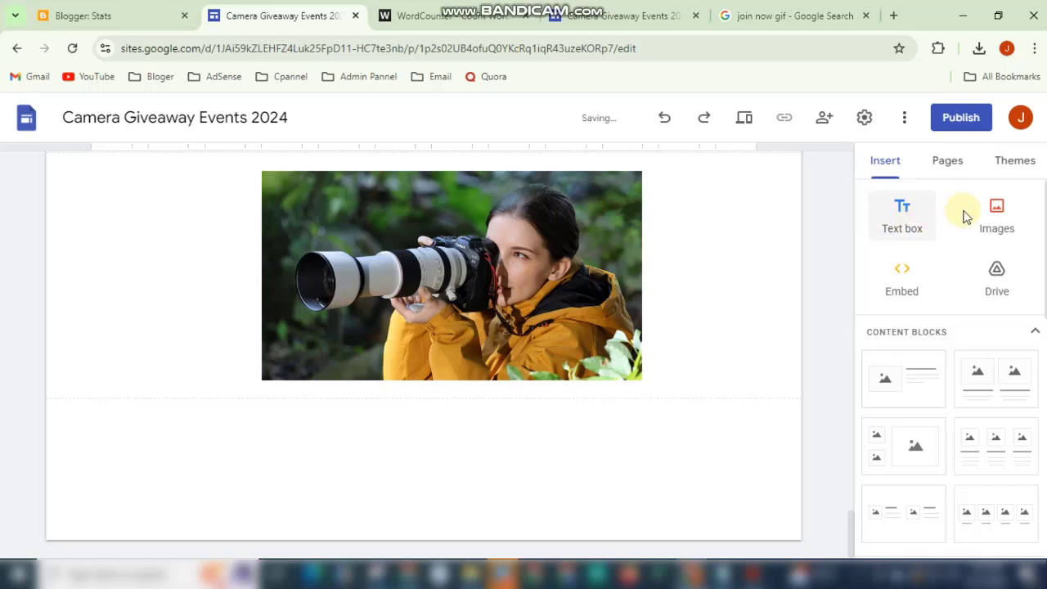
left_click(996, 221)
left_click(1018, 275)
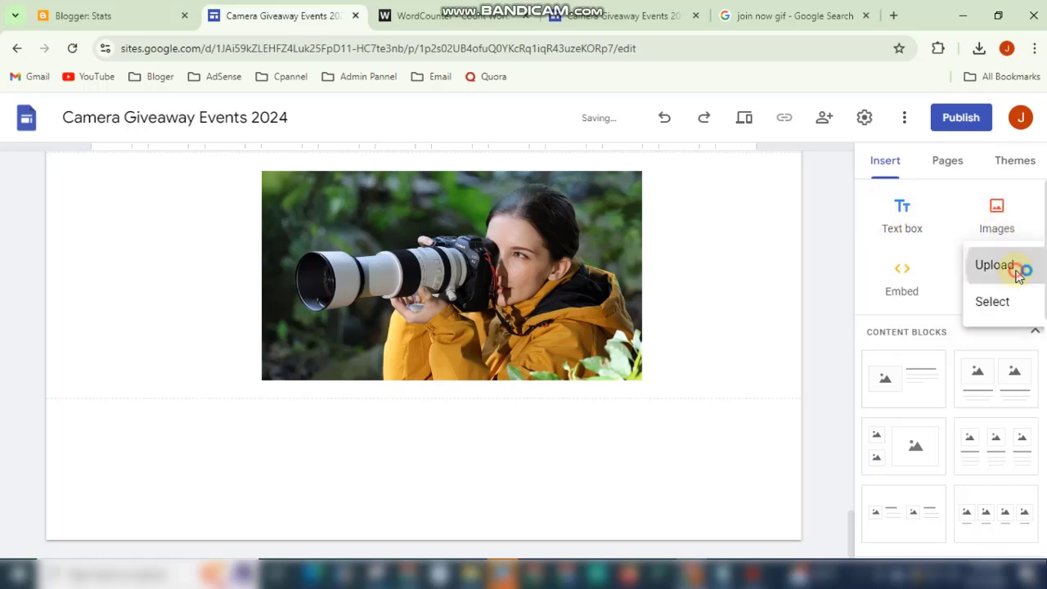
left_click(654, 220)
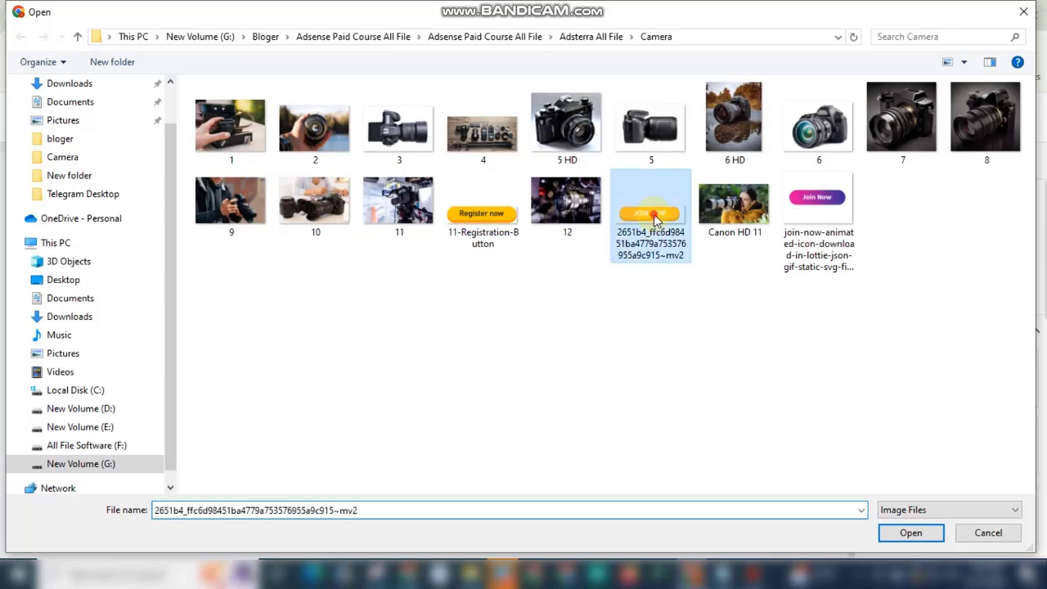
left_click(910, 534)
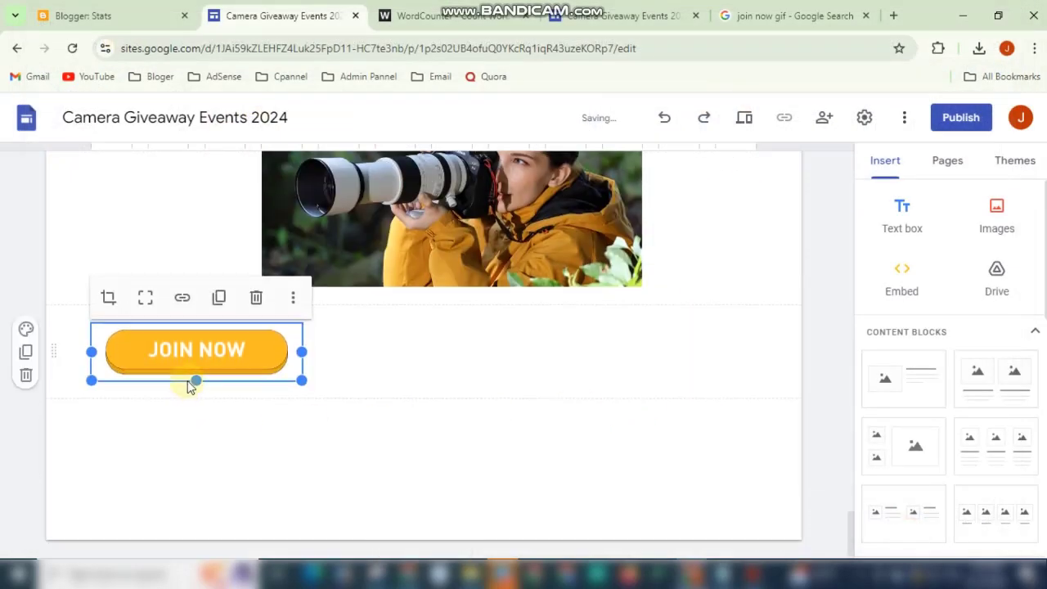
left_click_drag(276, 350, 460, 351)
left_click(493, 449)
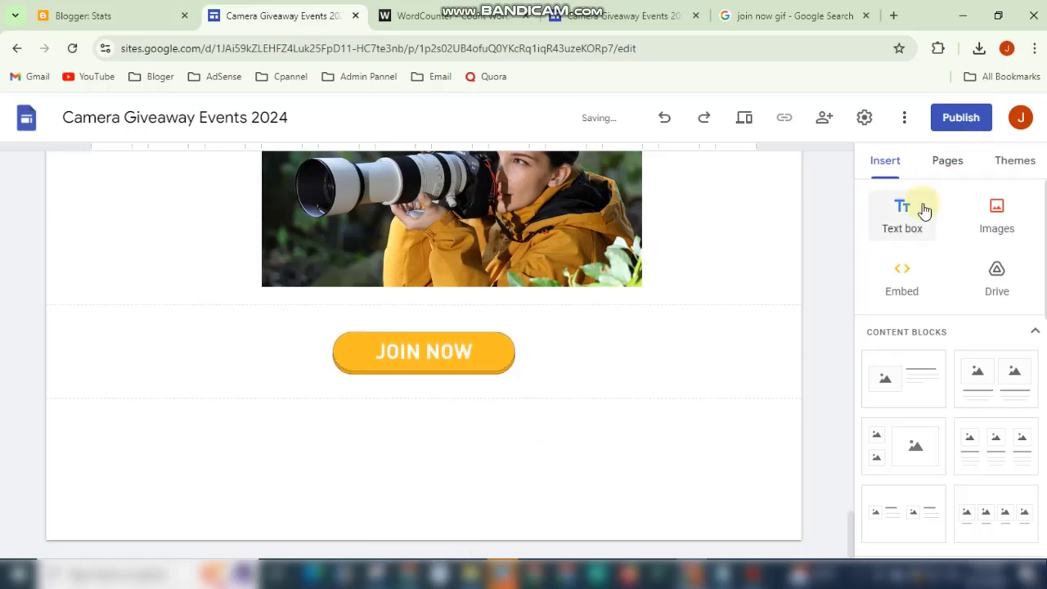
- Upload the "11-Registration-Button" image beneath the lower "JOIN NOW" button and center it
left_click(996, 212)
left_click(997, 273)
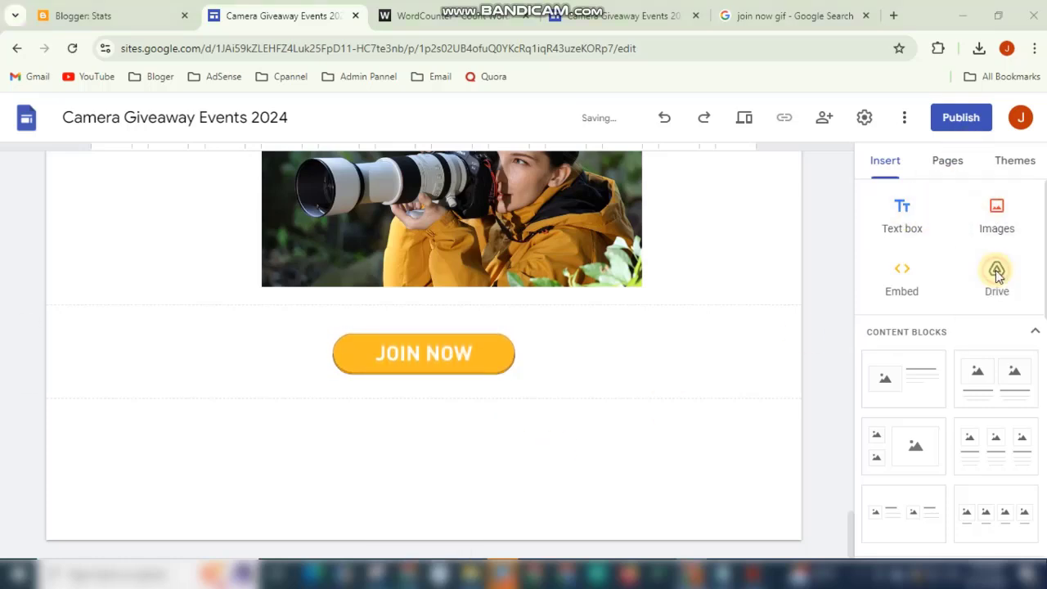
left_click(482, 207)
left_click(910, 532)
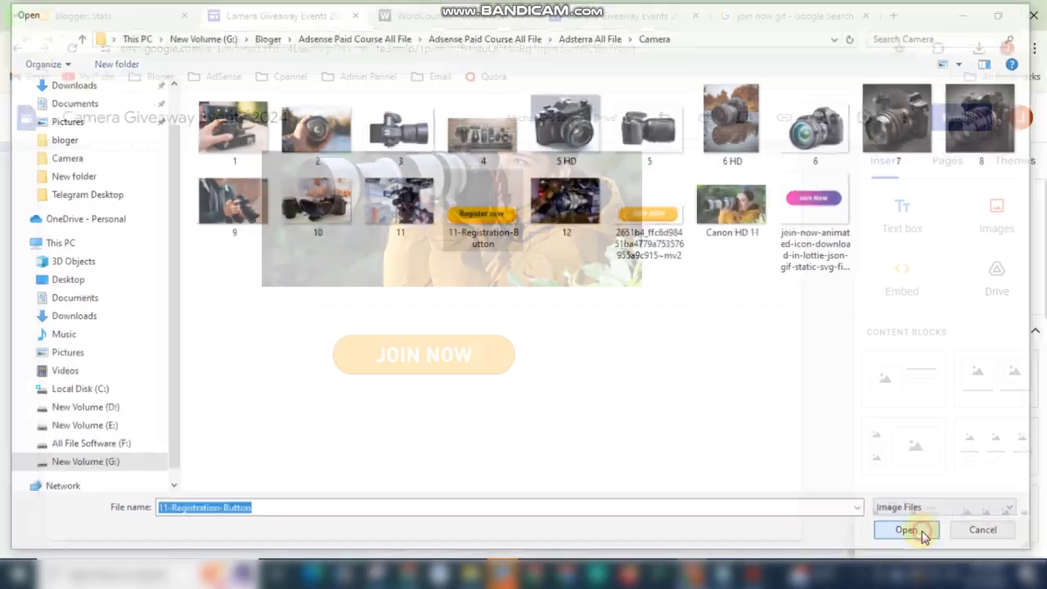
left_click_drag(218, 354, 426, 356)
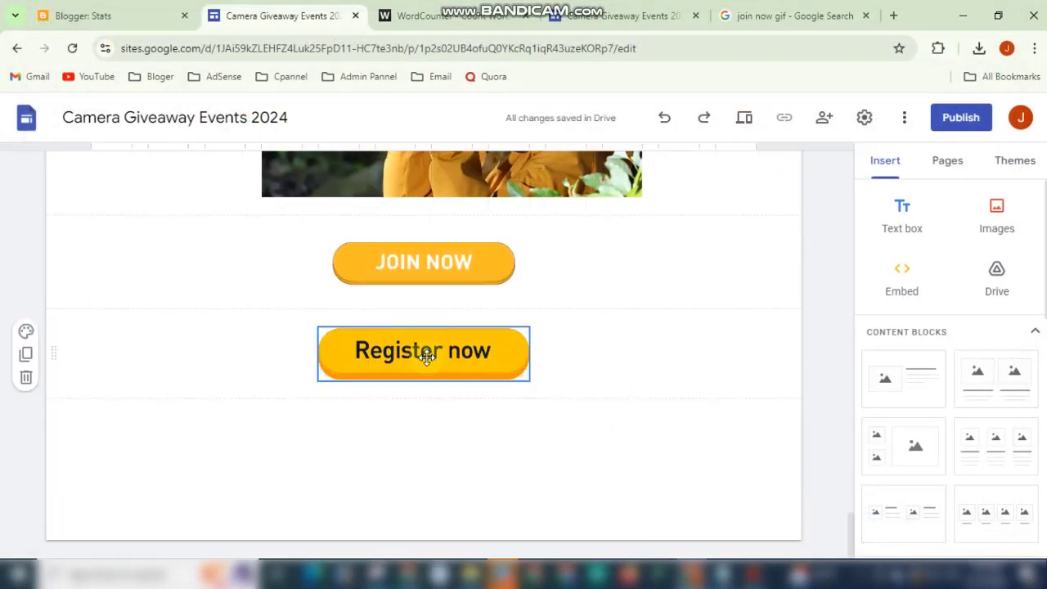
left_click(618, 420)
- Publish the site to the web at the address "cameragiveawayevents2024", leaving the search engine request unchecked
scroll(606, 419, "up", 10)
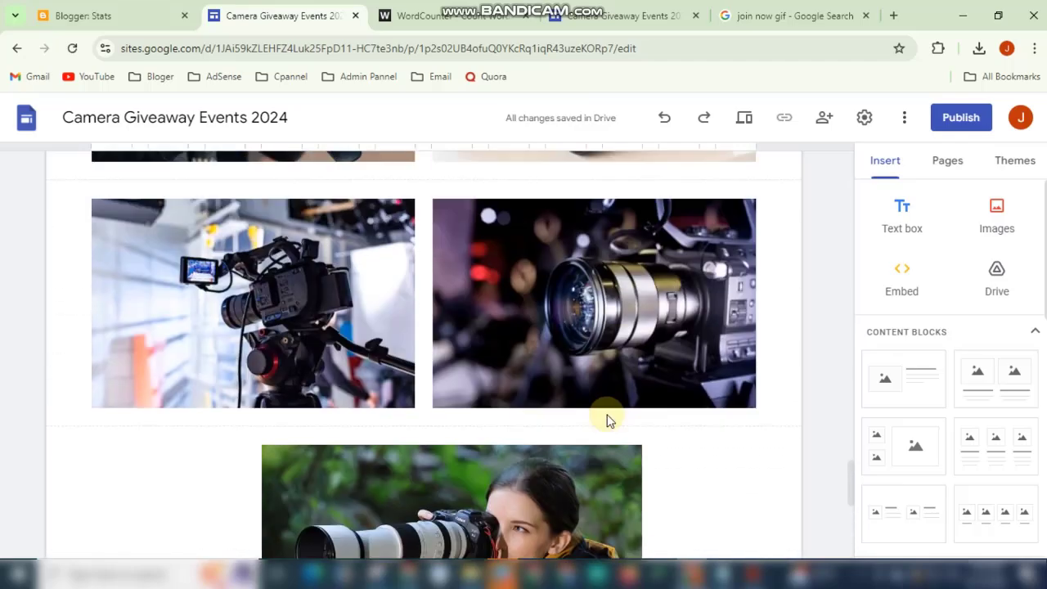
scroll(496, 422, "up", 10)
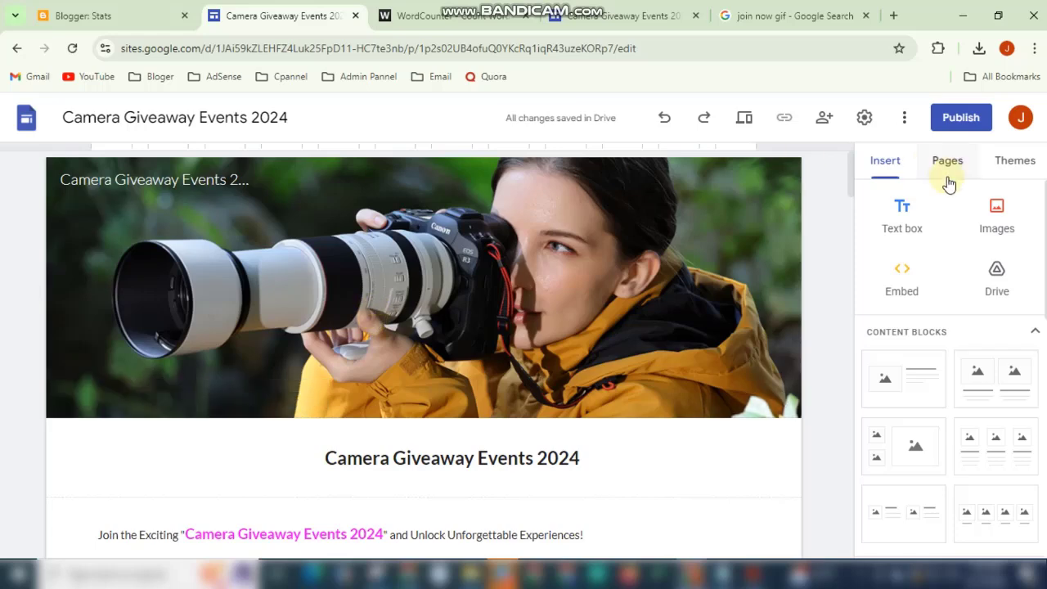
left_click(962, 118)
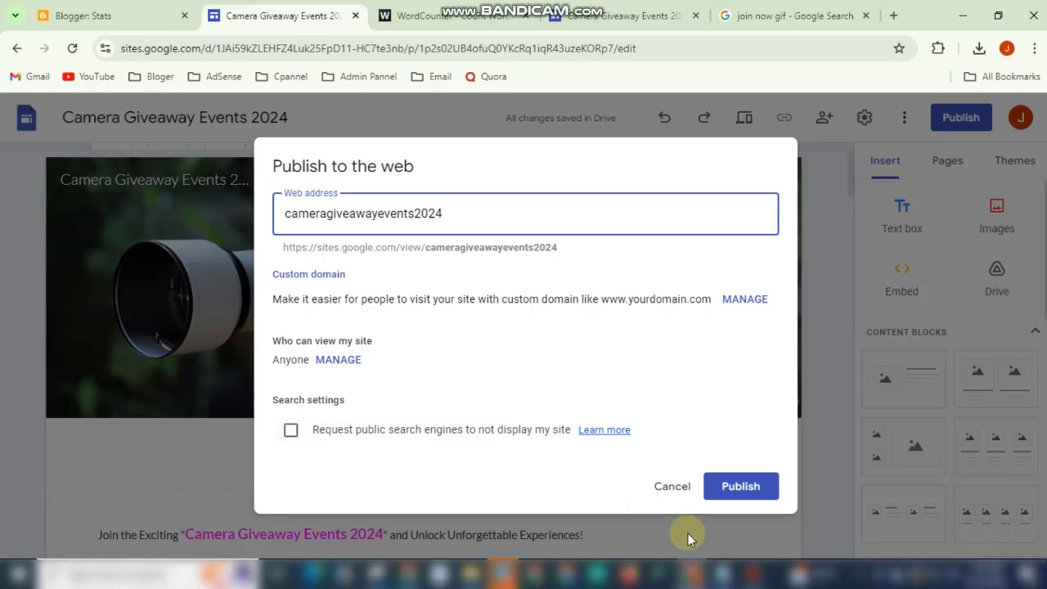
left_click(732, 488)
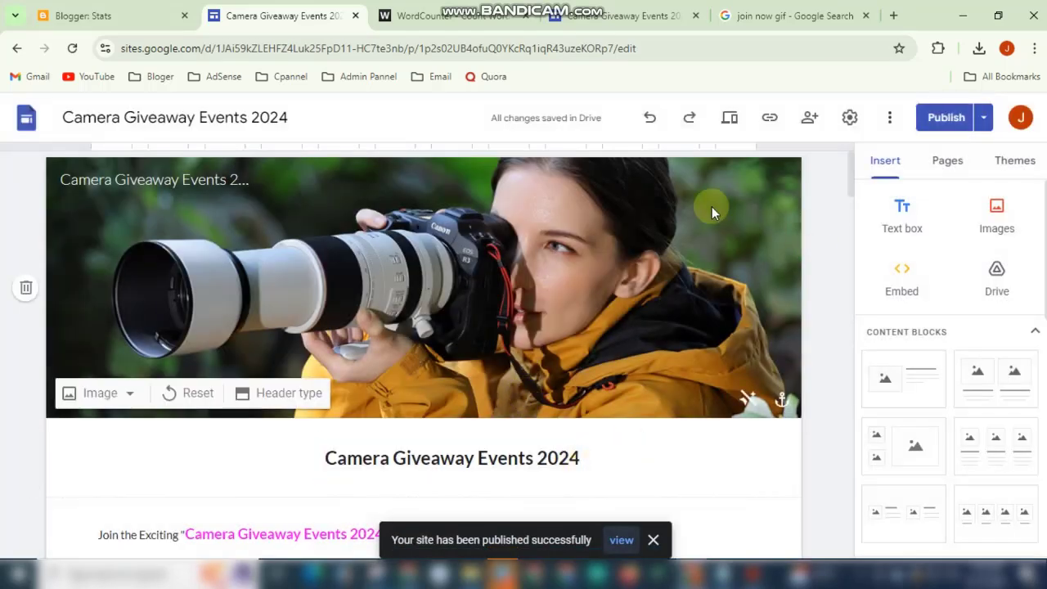
- Copy the published site link and open it in a new browser tab
left_click(769, 117)
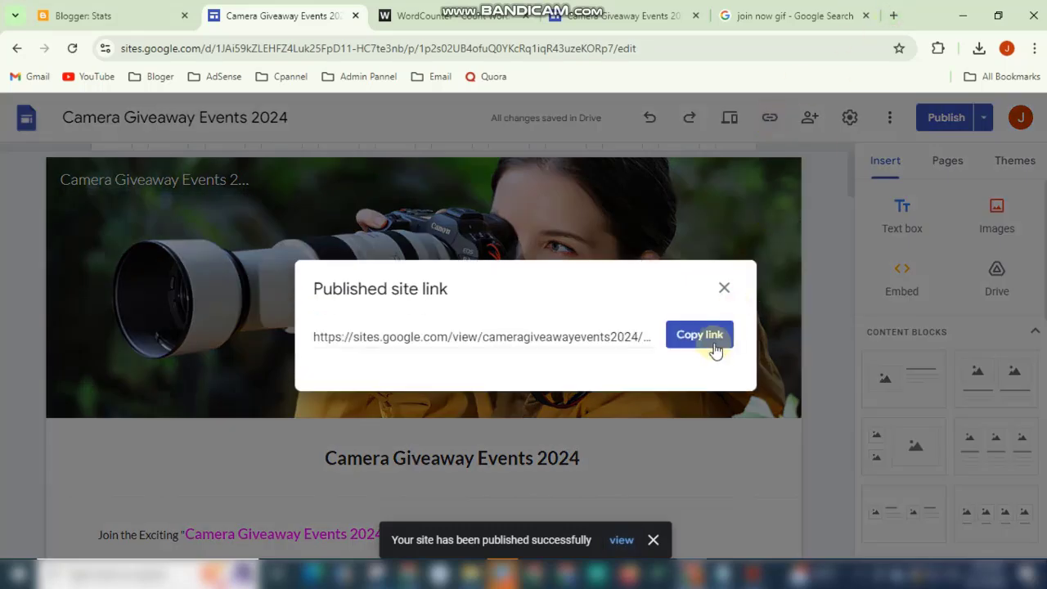
left_click(712, 337)
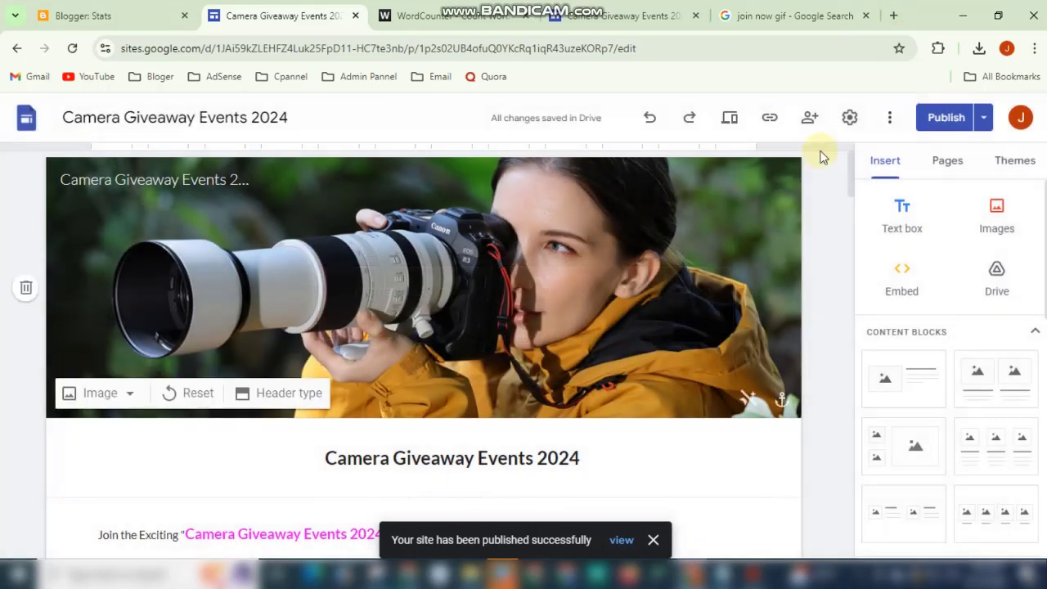
left_click(896, 16)
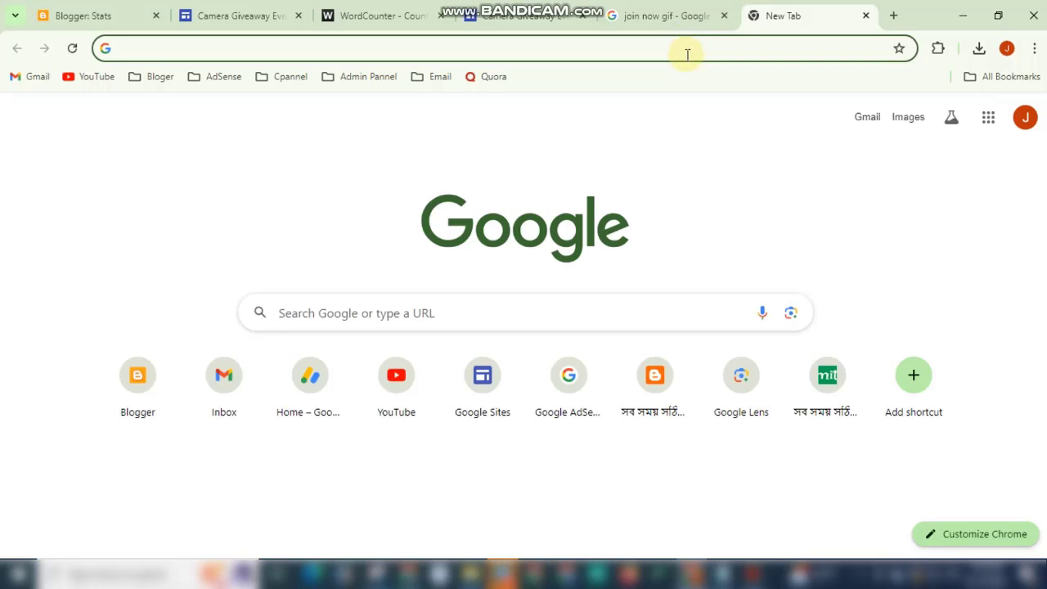
key("ctrl+v")
key("Return")
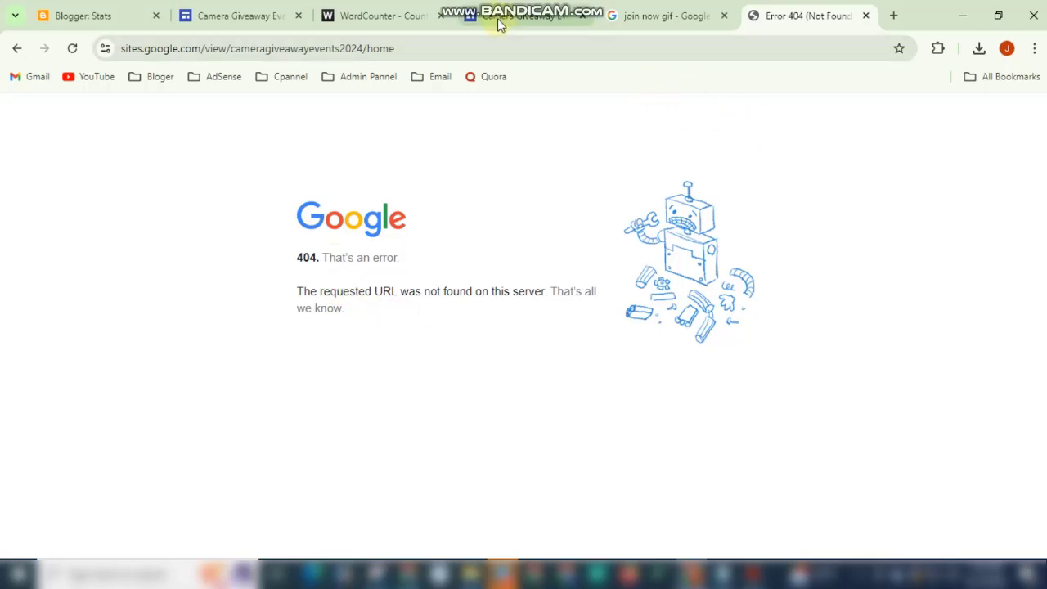
- Switch back to the site editor, check for unpublished changes, and return to editing
left_click(261, 18)
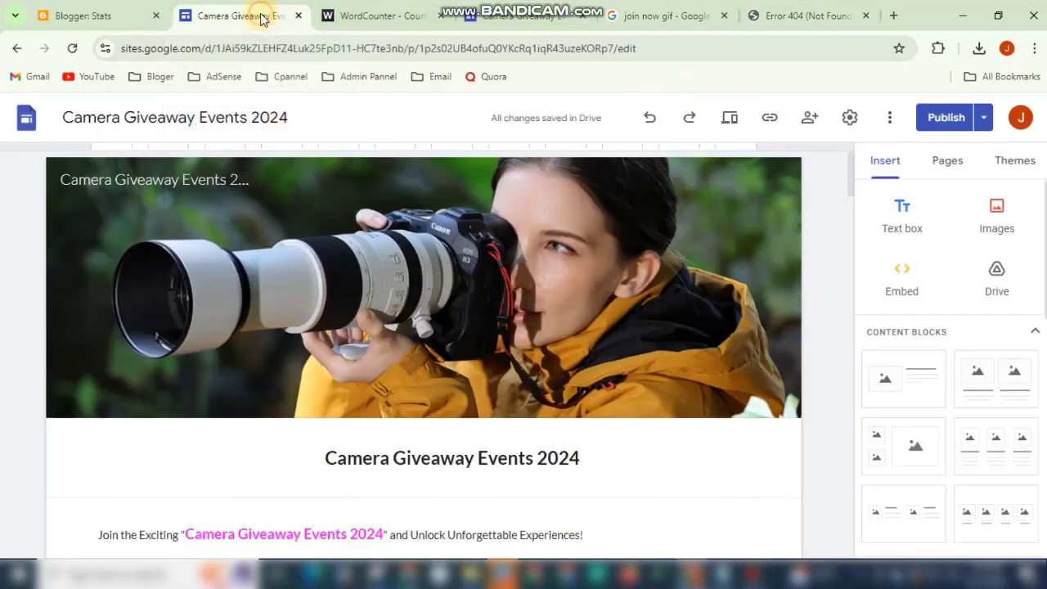
left_click(941, 122)
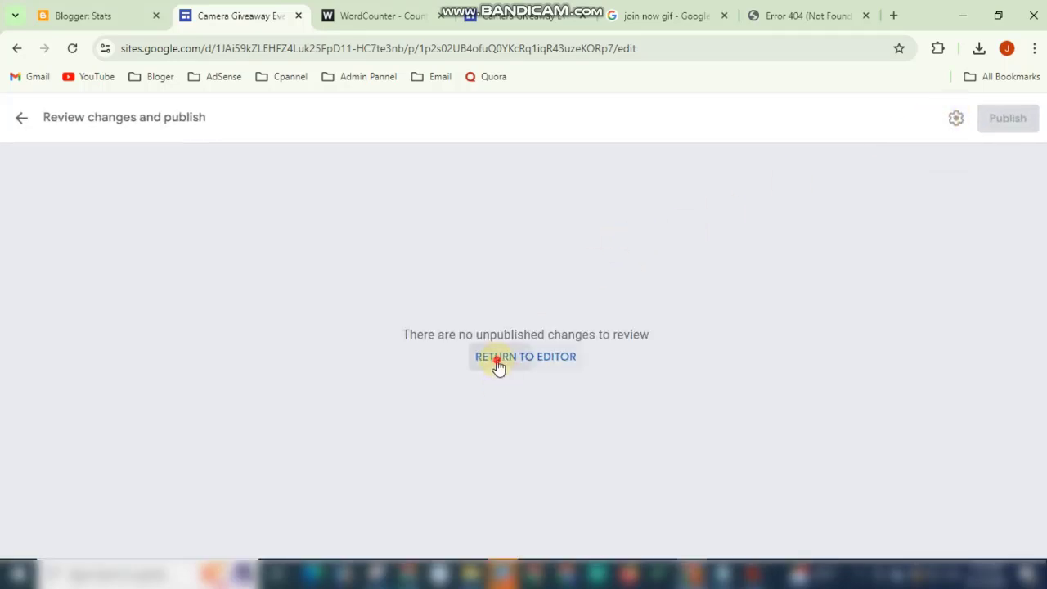
left_click(497, 360)
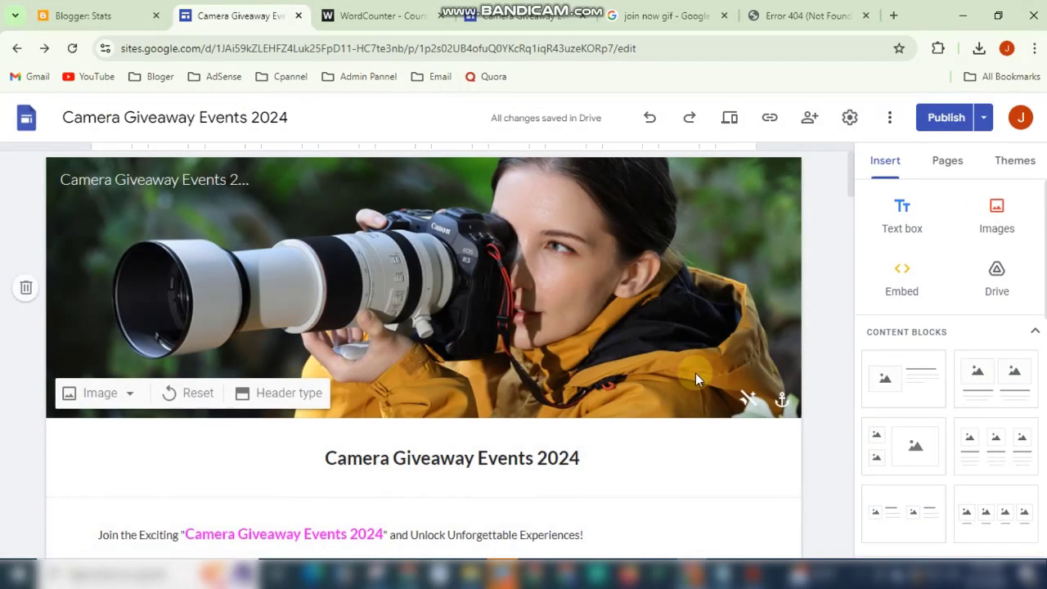
- Color the line "Our Giveway Camera lists for you and your family" blue
scroll(696, 481, "down", 3)
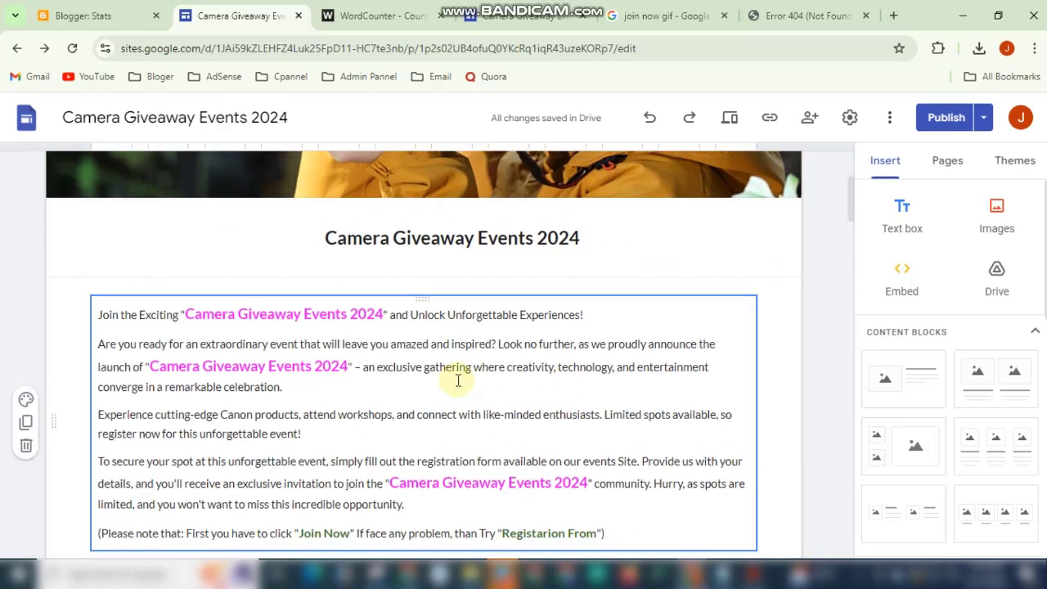
scroll(458, 380, "up", 2)
scroll(458, 380, "down", 6)
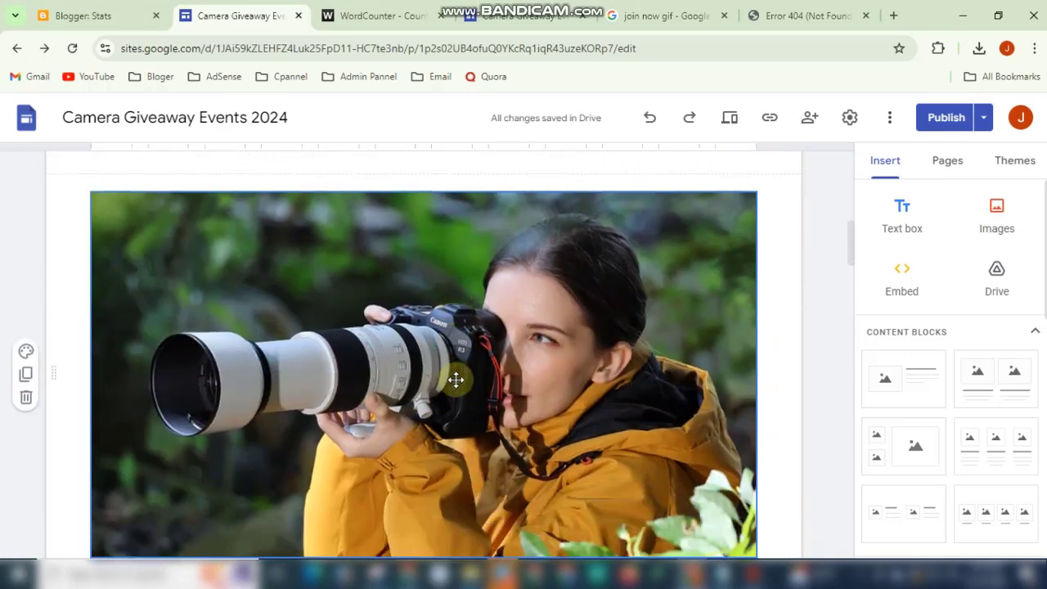
scroll(455, 379, "down", 8)
scroll(454, 382, "up", 3)
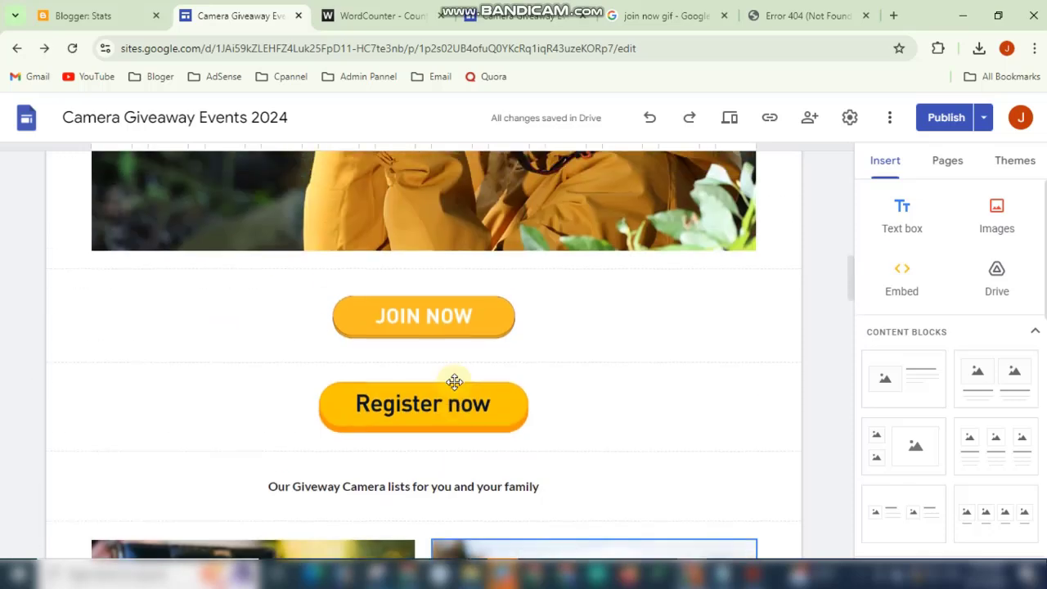
scroll(454, 382, "down", 3)
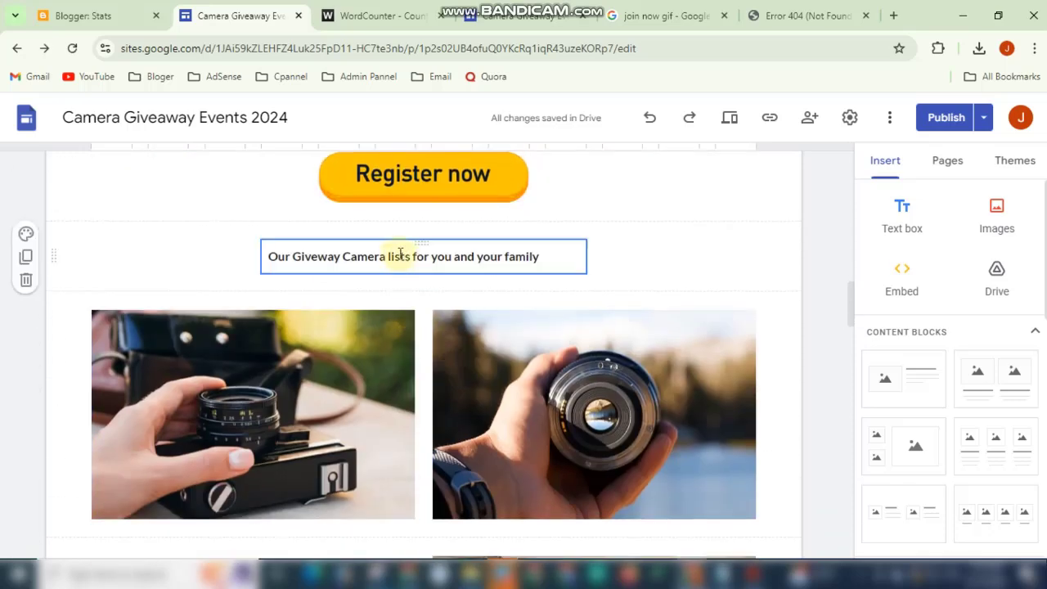
triple_click(399, 254)
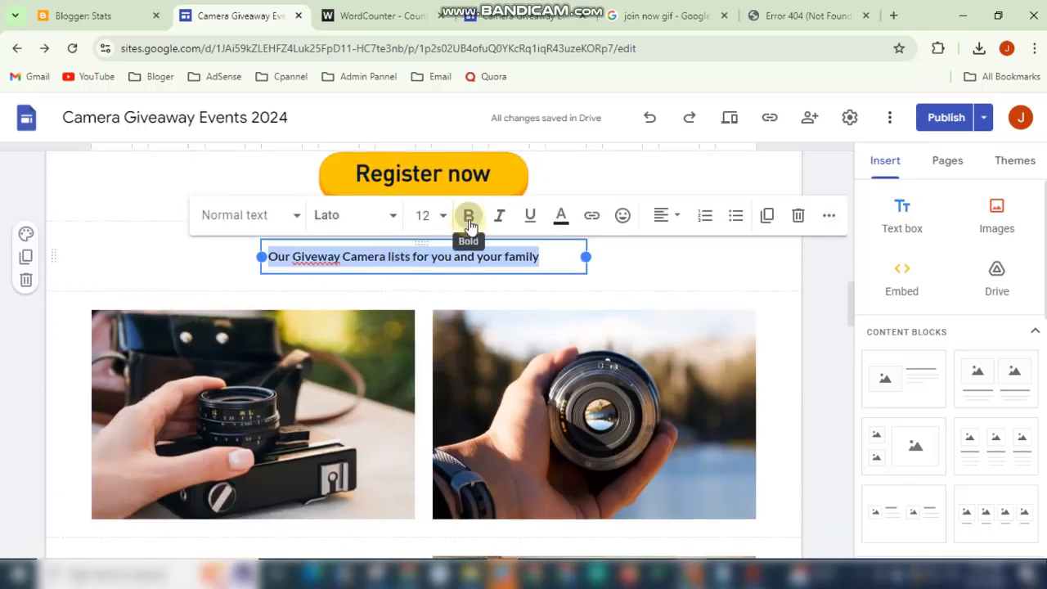
left_click(560, 219)
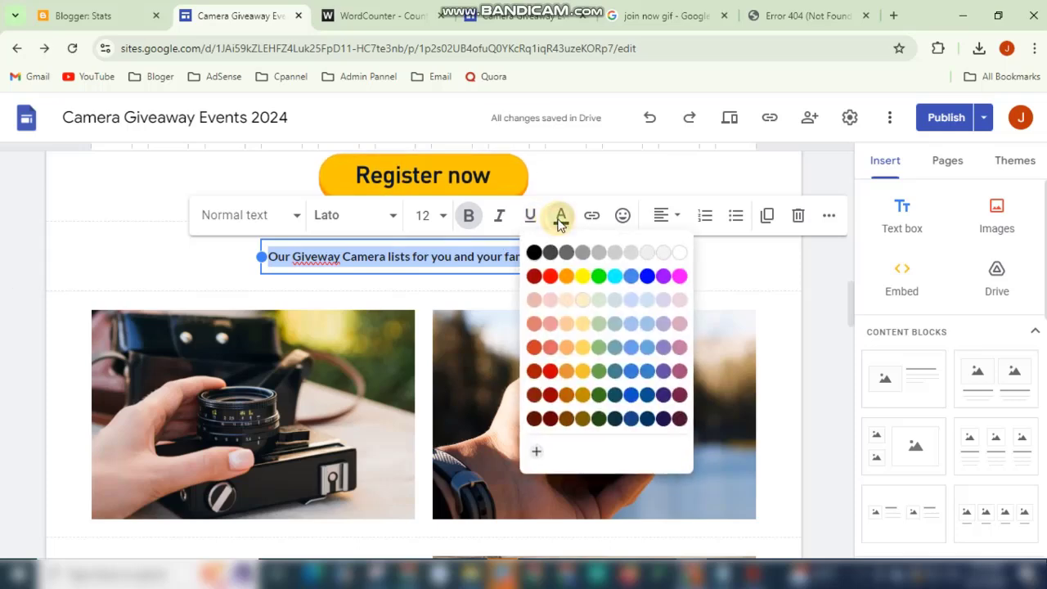
left_click(650, 283)
left_click(624, 270)
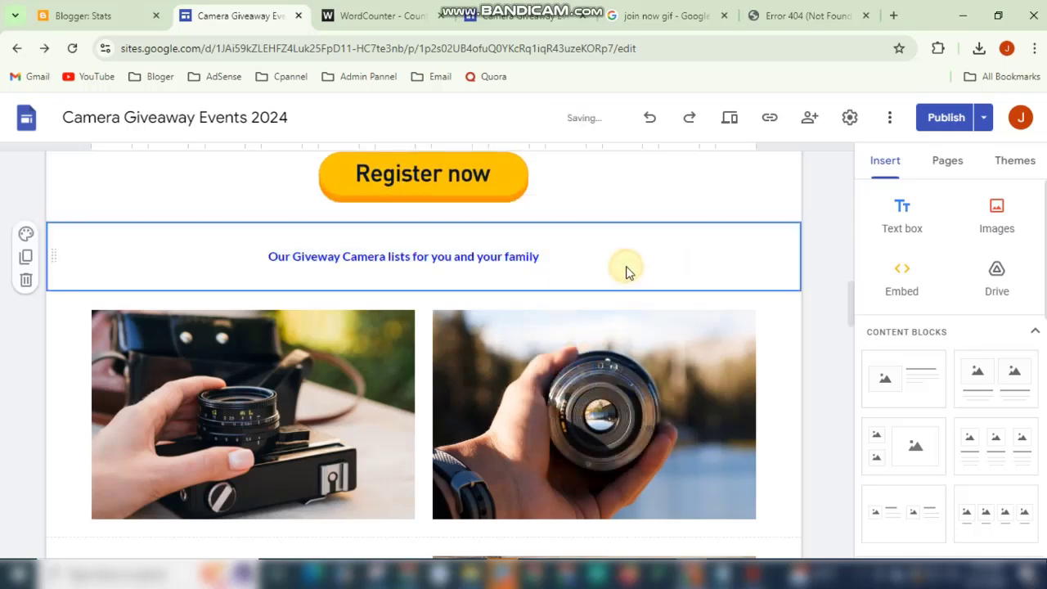
- Publish the updated Home page of the site and open the live version
left_click(970, 120)
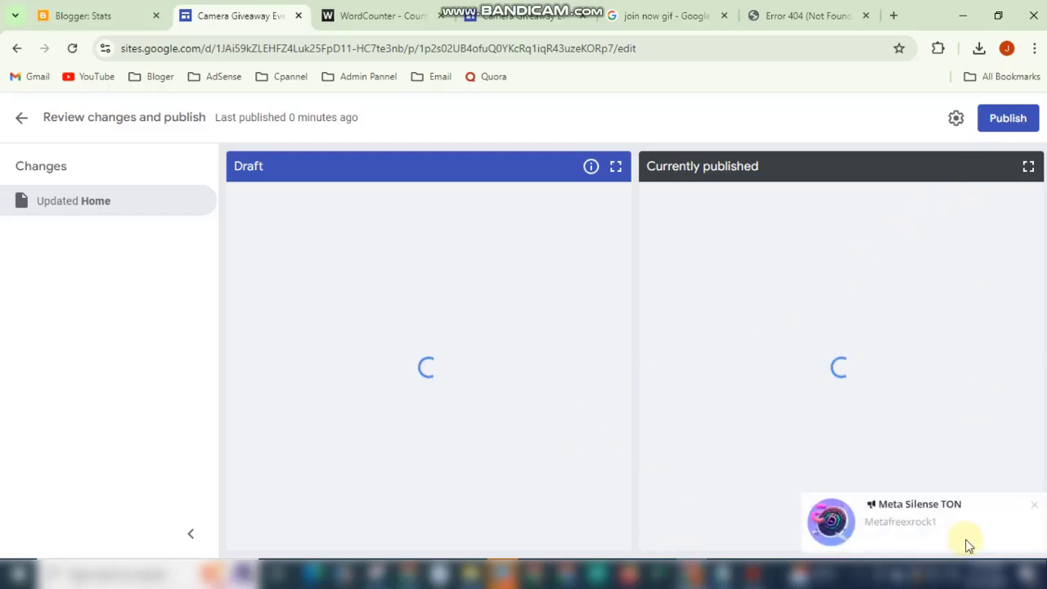
left_click(1035, 507)
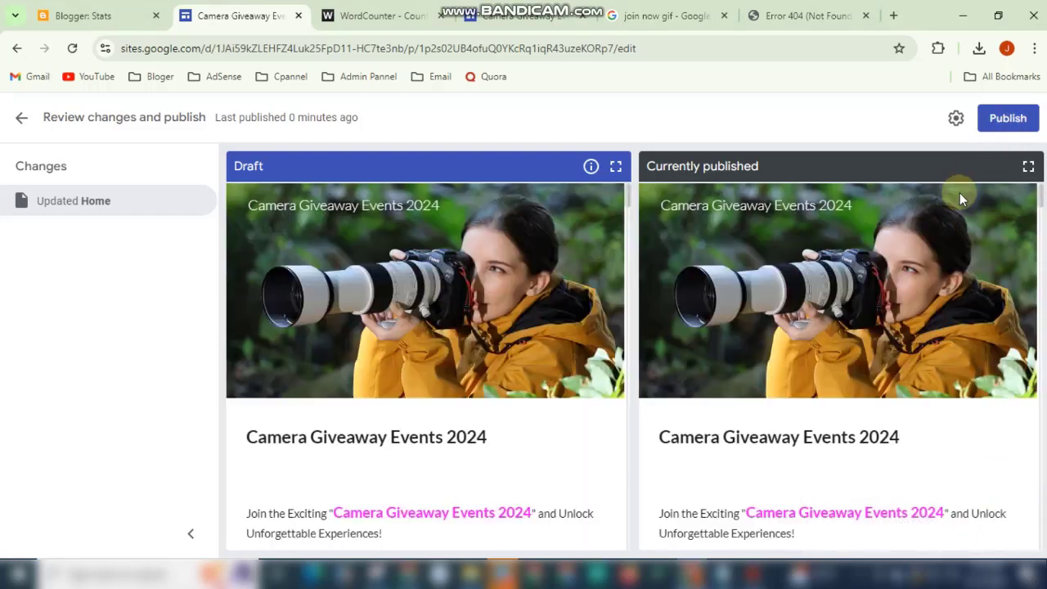
left_click(1009, 123)
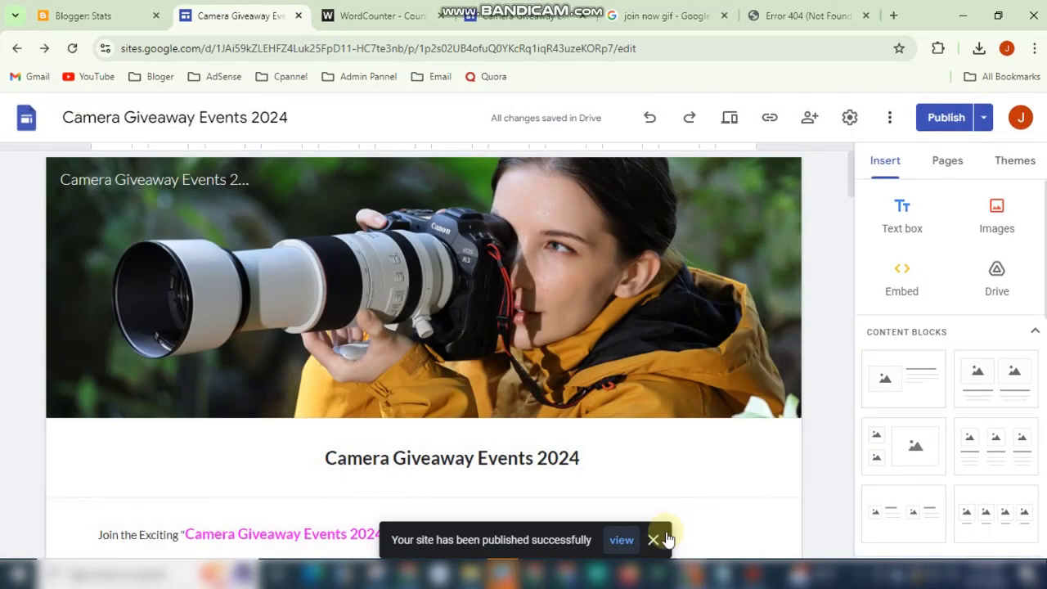
left_click(621, 540)
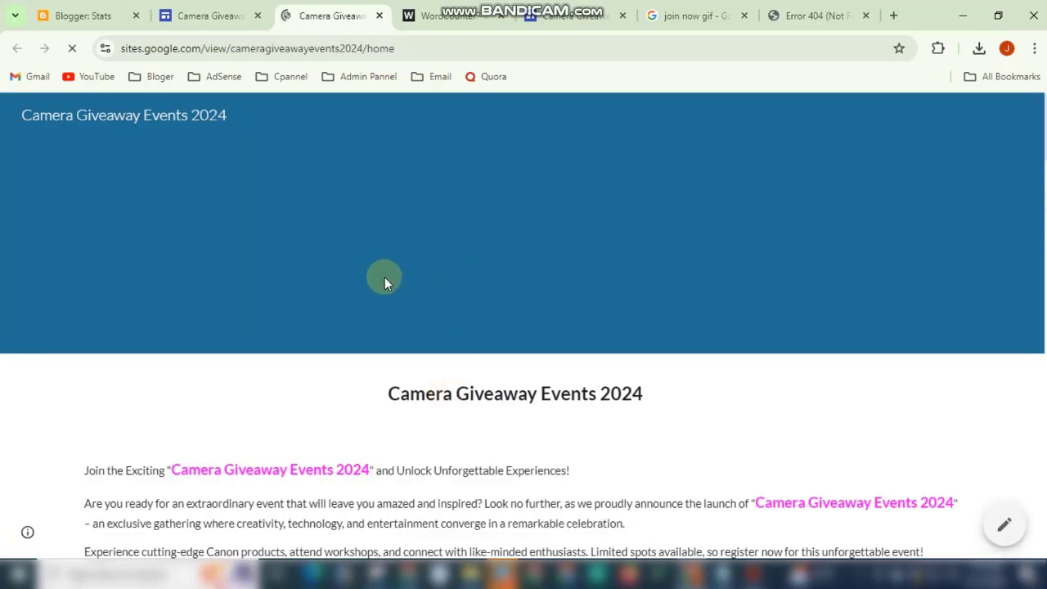
- Close the Error 404 tab and check the published page's header, camera gallery, and Join Now and Register now buttons
left_click(865, 16)
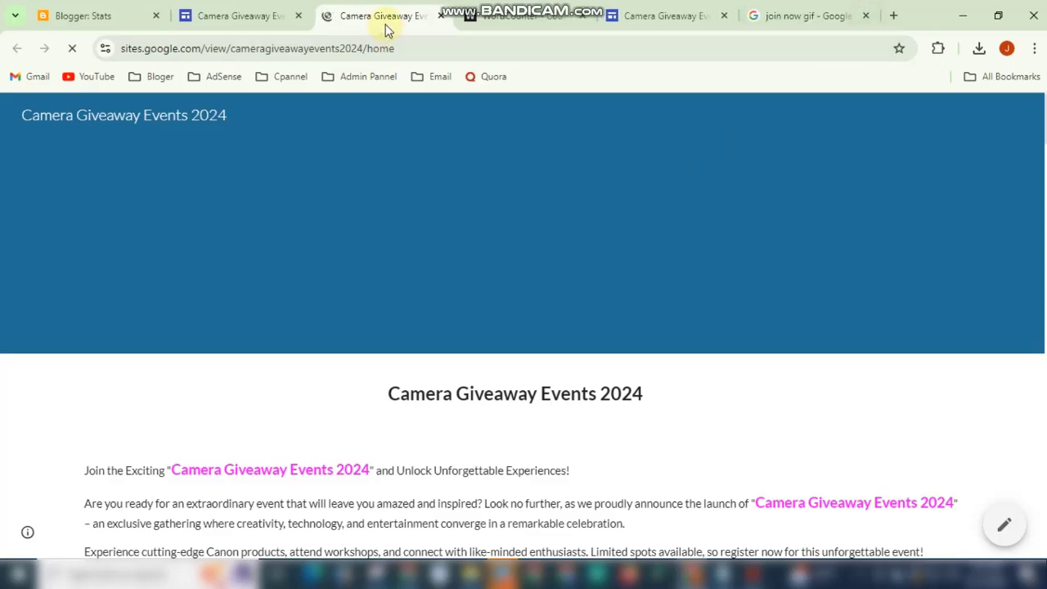
scroll(383, 242, "down", 10)
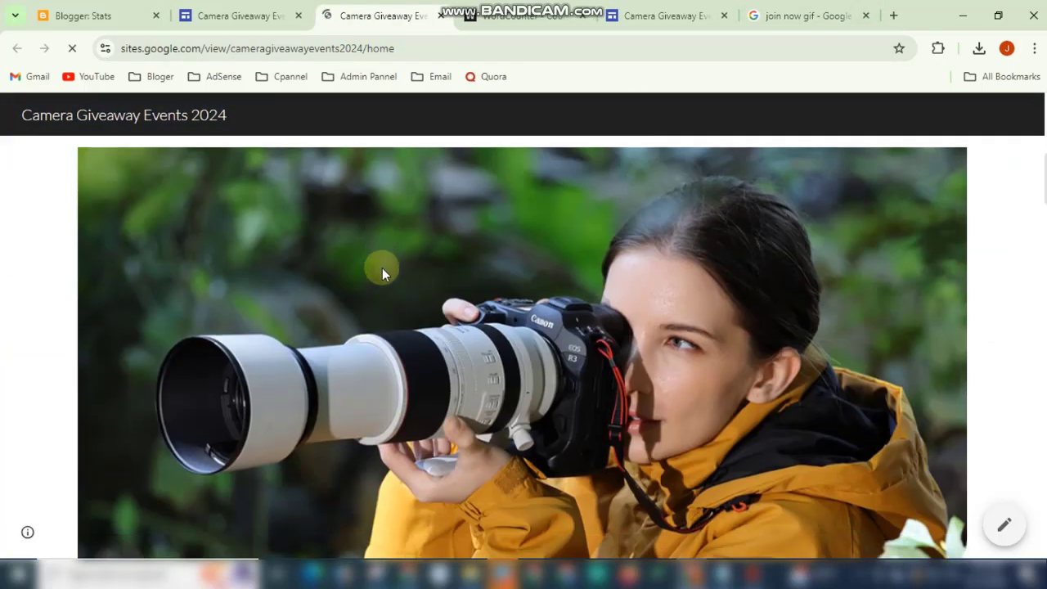
scroll(385, 288, "down", 12)
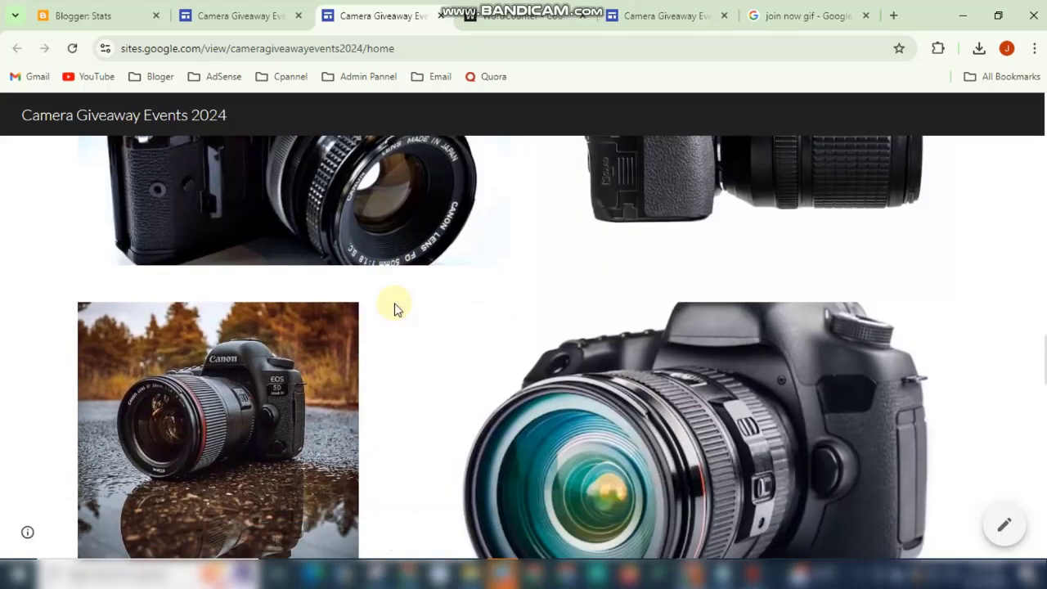
scroll(395, 319, "up", 10)
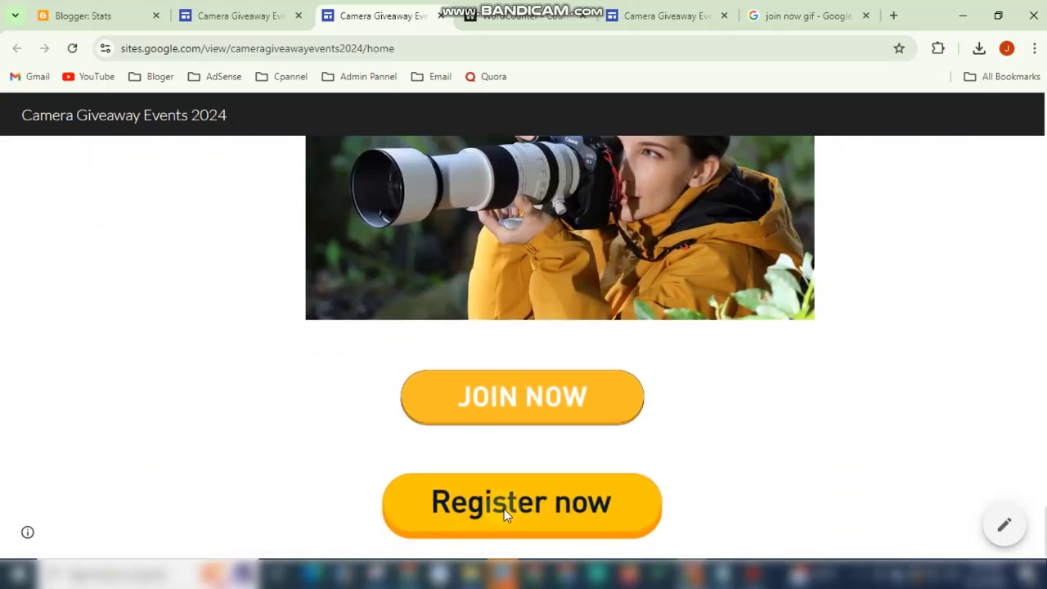
scroll(504, 511, "up", 5)
scroll(503, 509, "up", 4)
scroll(504, 509, "down", 9)
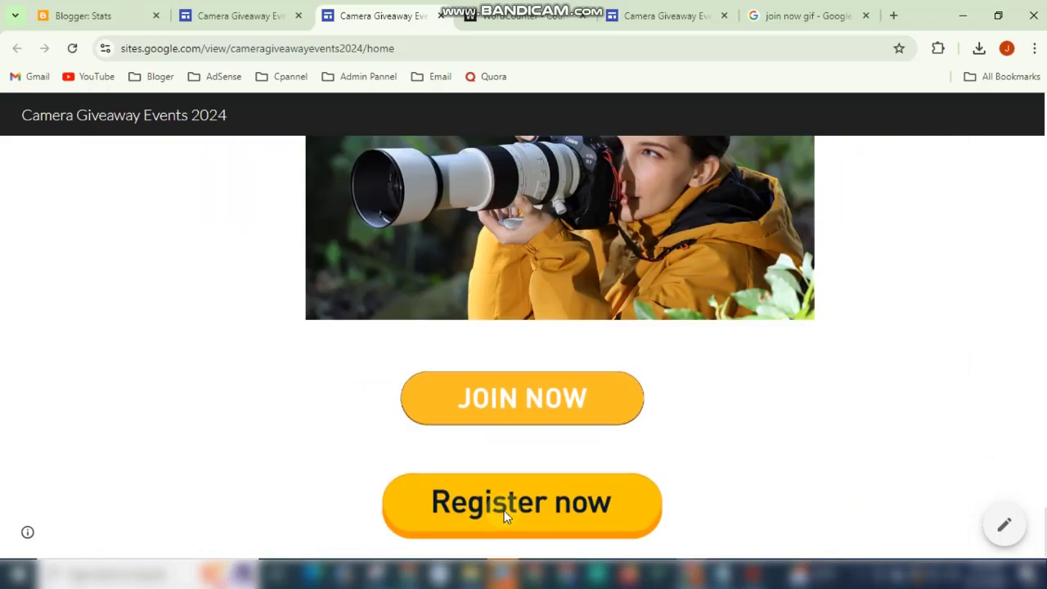
scroll(509, 495, "up", 7)
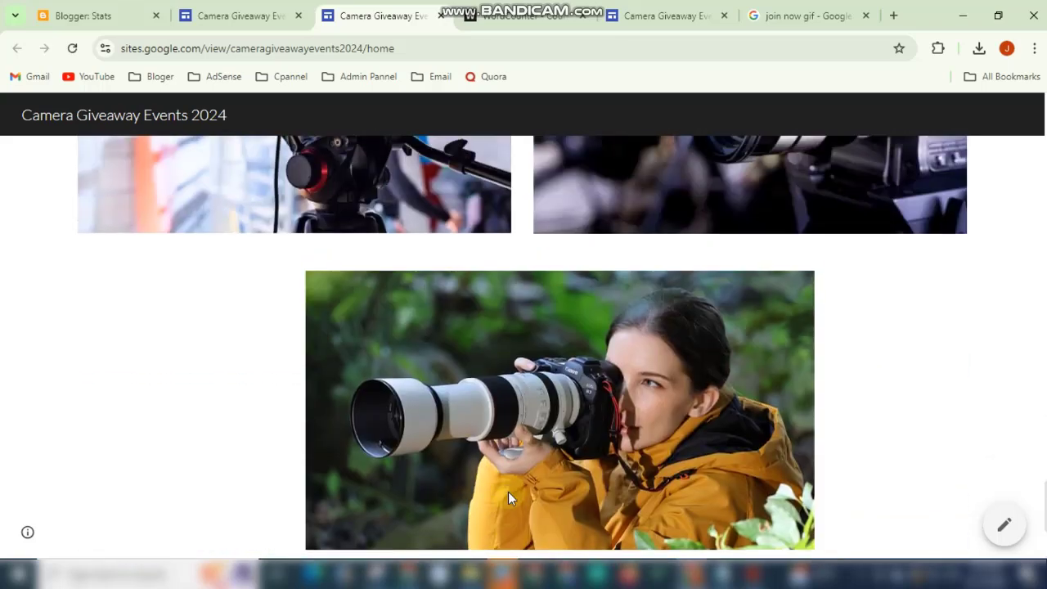
scroll(507, 494, "up", 3)
scroll(508, 494, "up", 20)
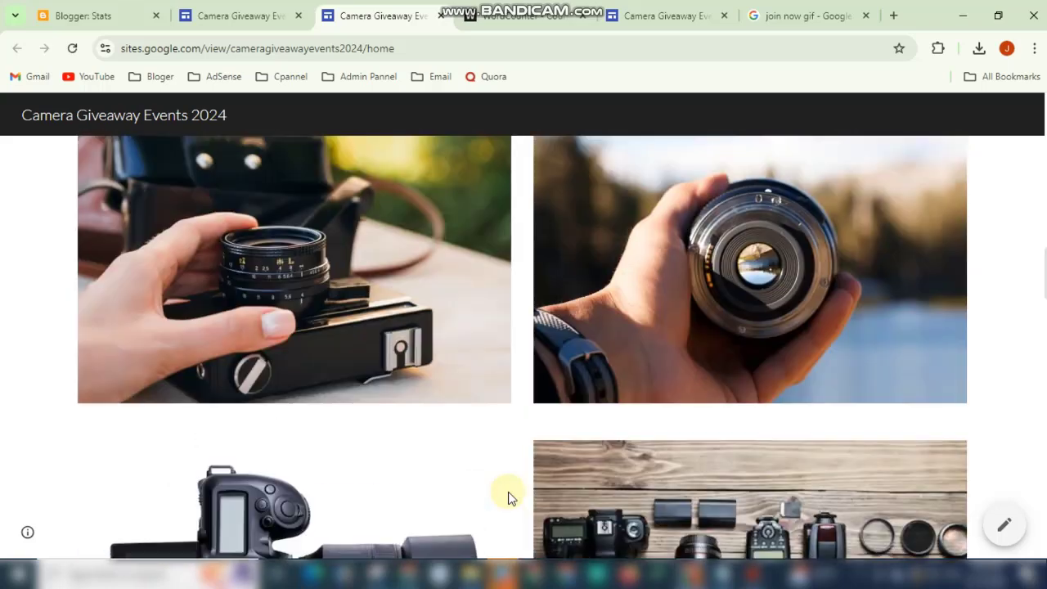
scroll(415, 419, "up", 2)
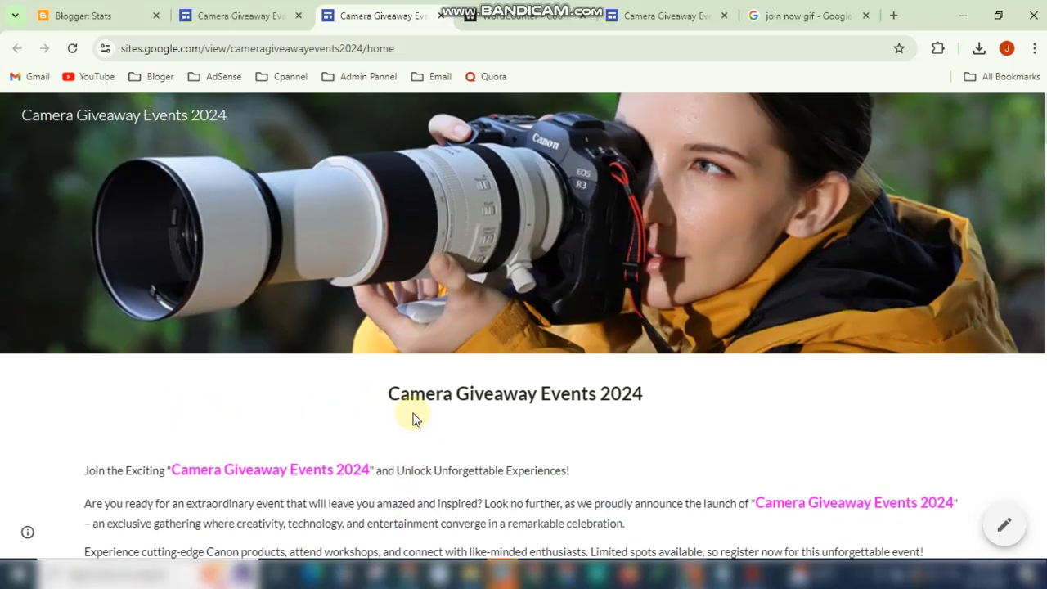
- Switch to the Google search for "join now gif" and examine its web and image results for animated join buttons
left_click(797, 15)
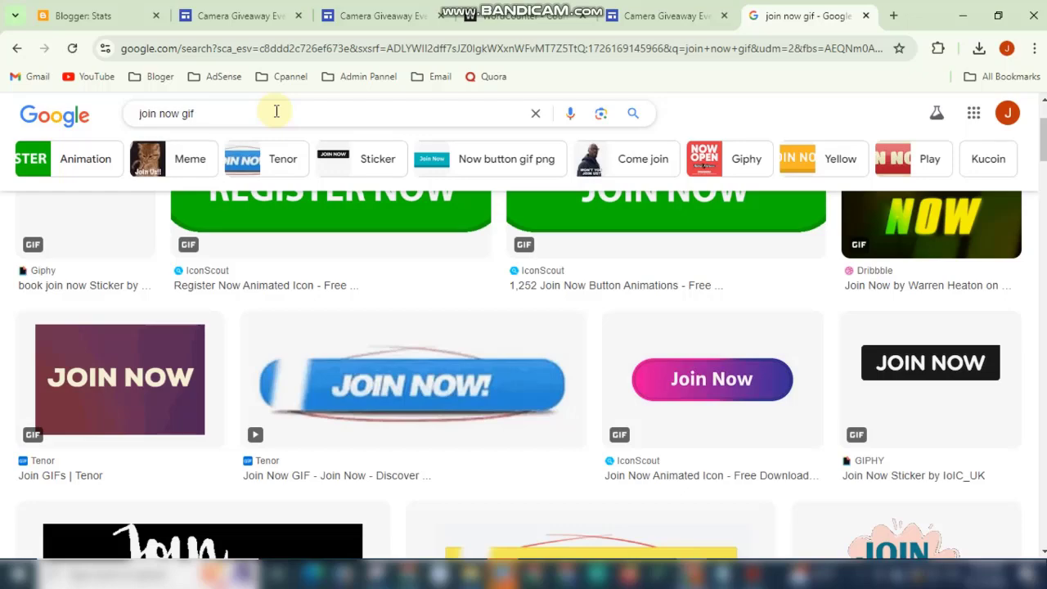
scroll(141, 245, "up", 2)
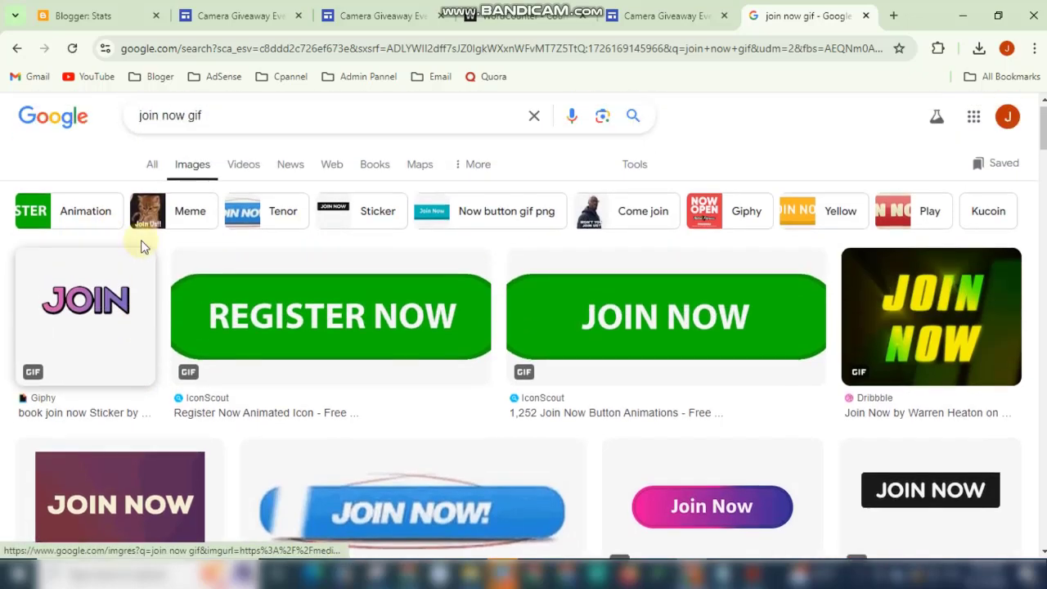
left_click(151, 178)
scroll(362, 304, "down", 8)
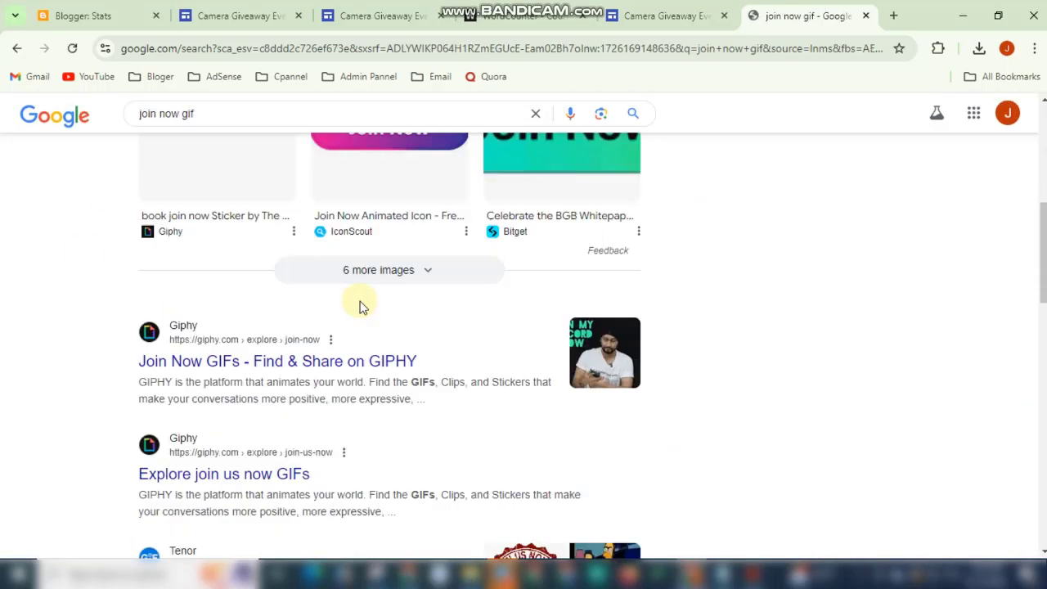
scroll(180, 398, "up", 4)
scroll(180, 399, "up", 4)
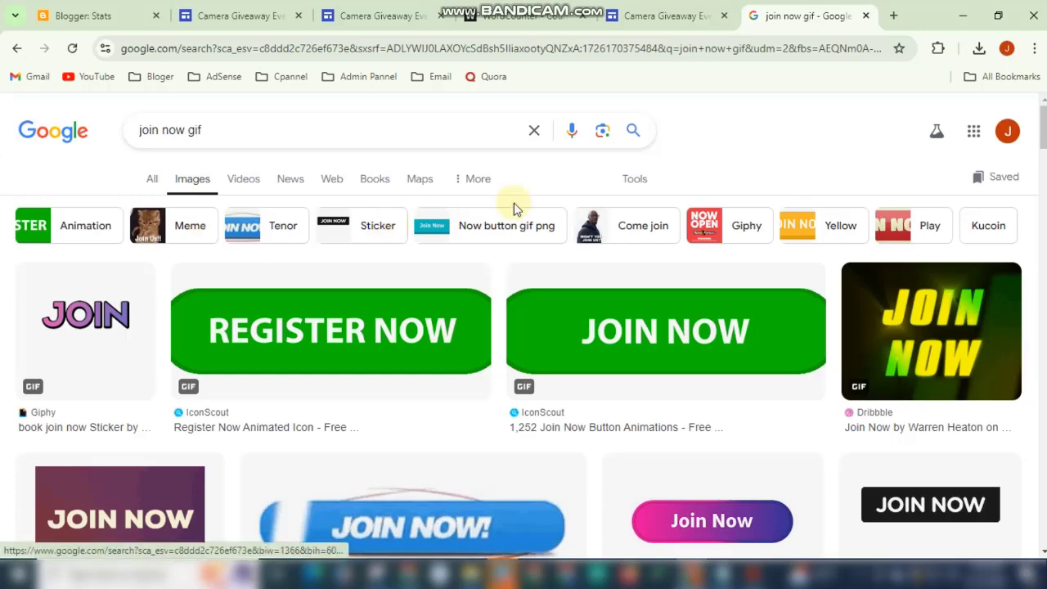
scroll(540, 206, "down", 3)
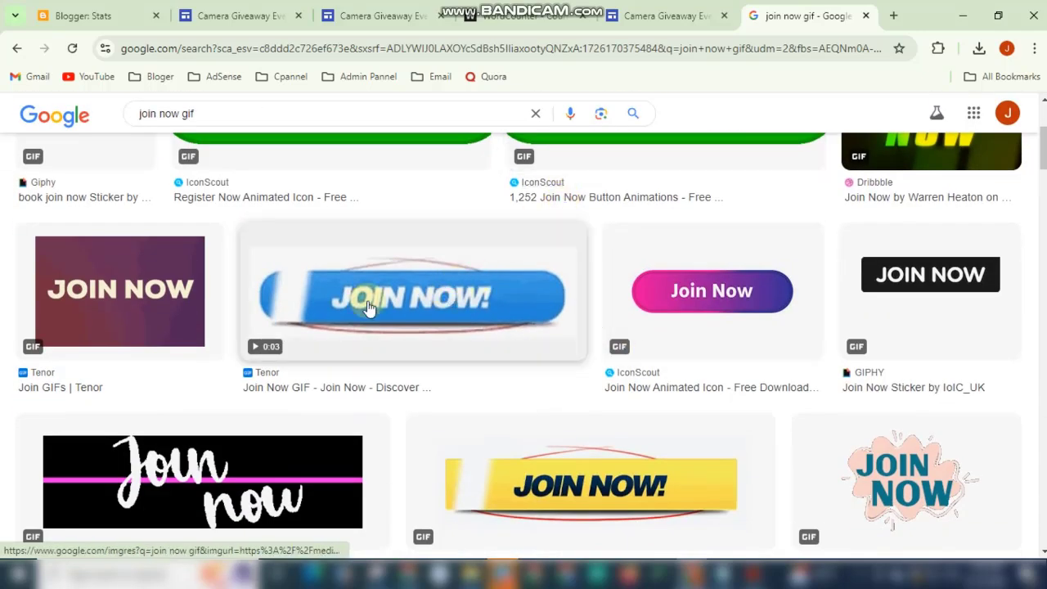
scroll(596, 372, "down", 5)
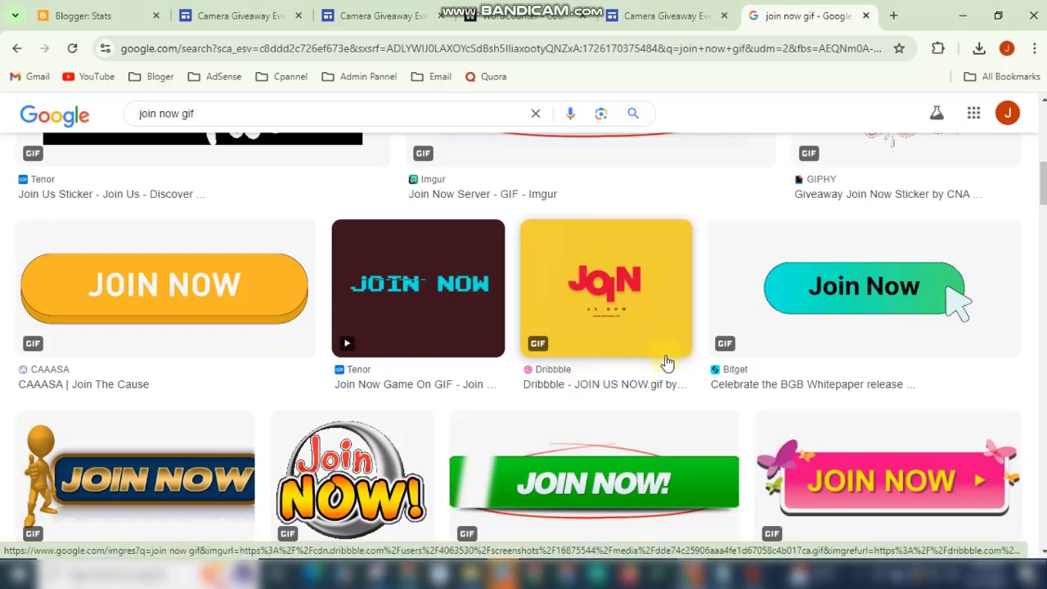
left_click(828, 301)
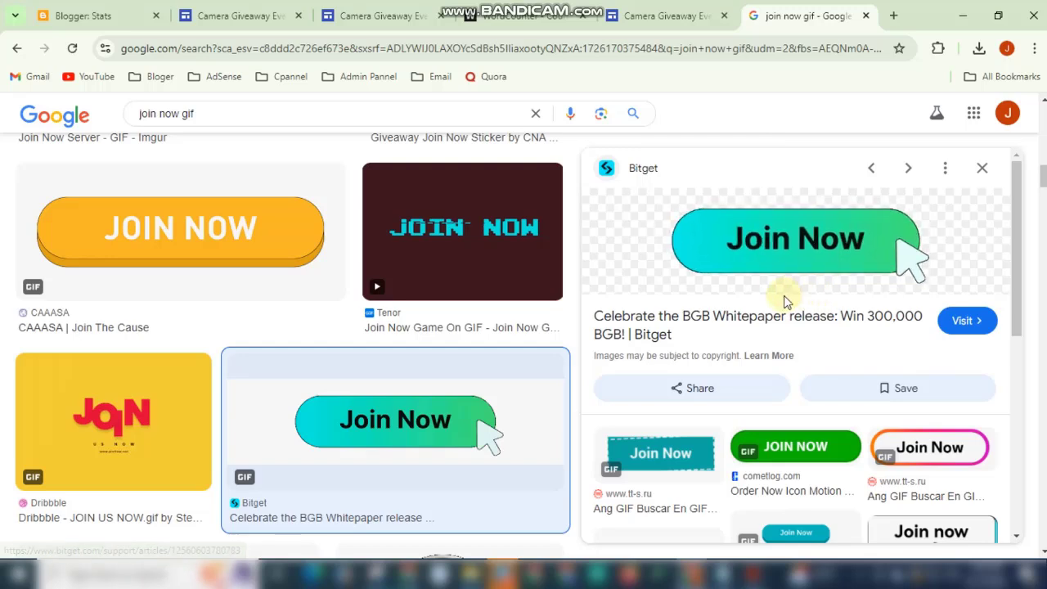
right_click(759, 236)
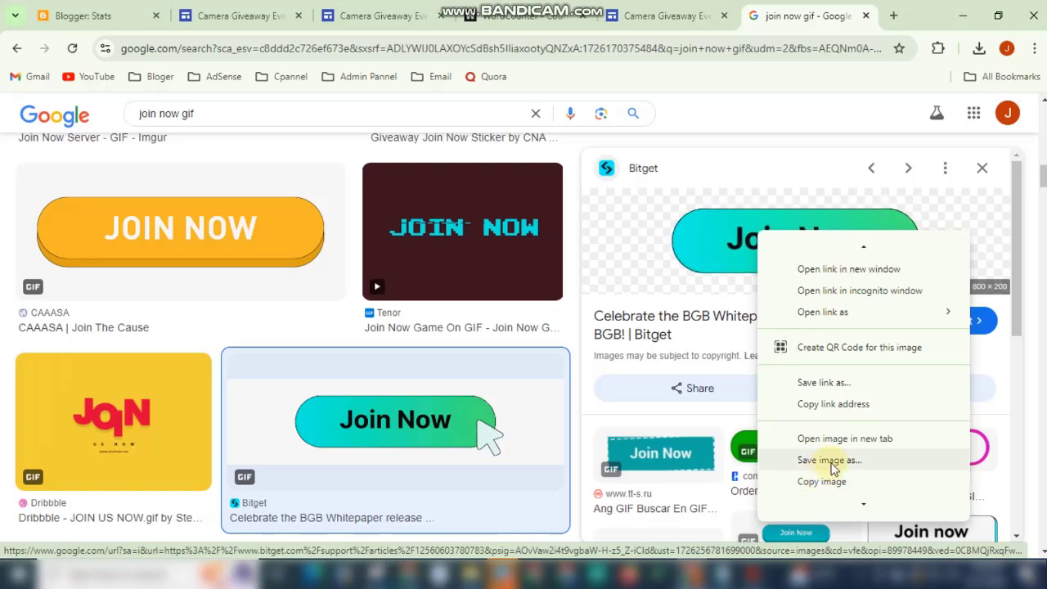
left_click(831, 461)
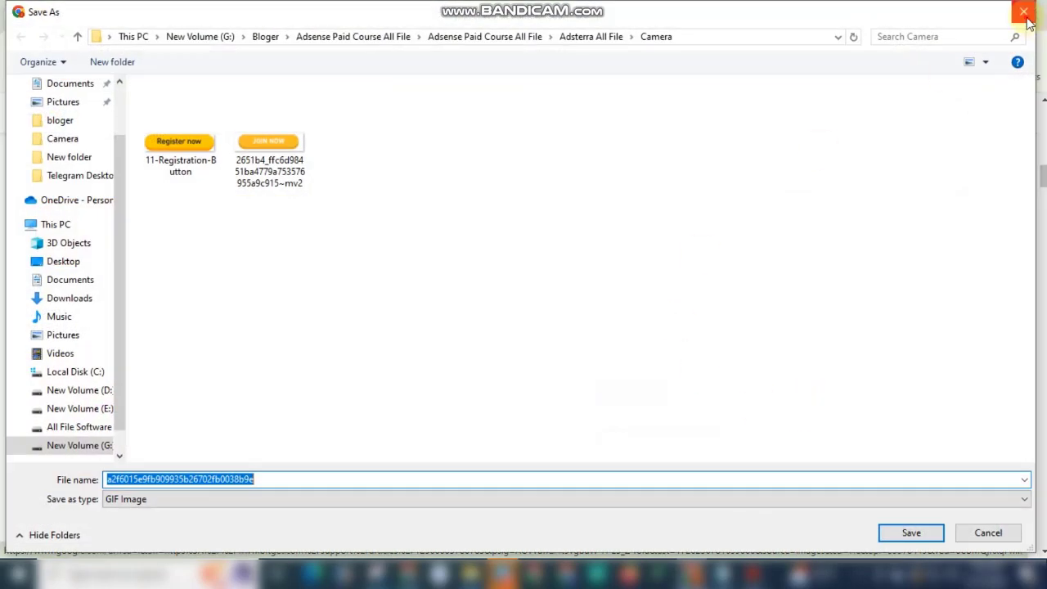
left_click(1024, 13)
left_click(982, 167)
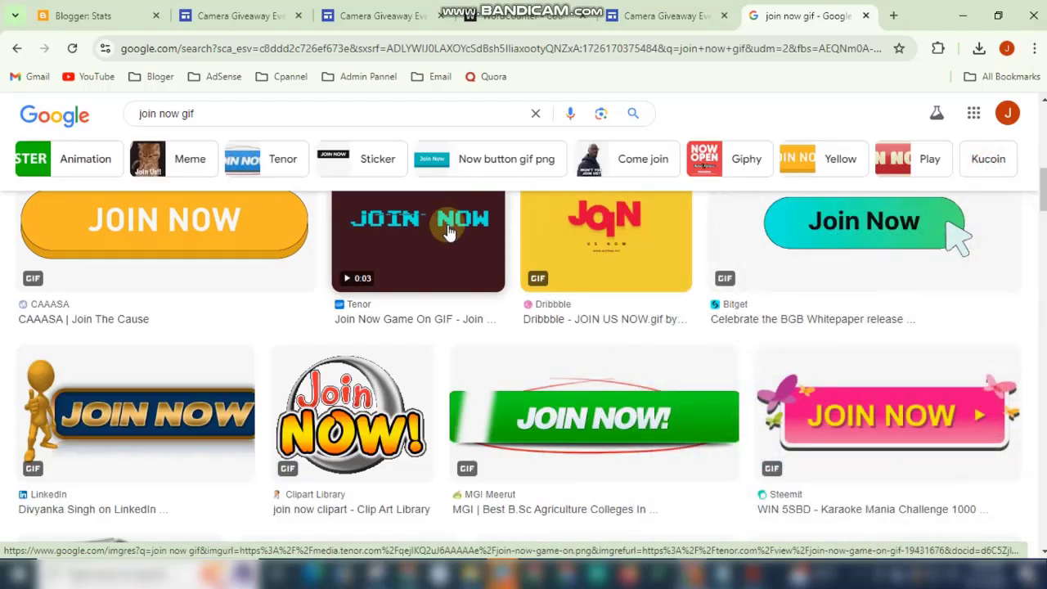
- Return to the published site and review it from the event description through the camera gallery to the Join Now and Register now buttons
left_click(382, 17)
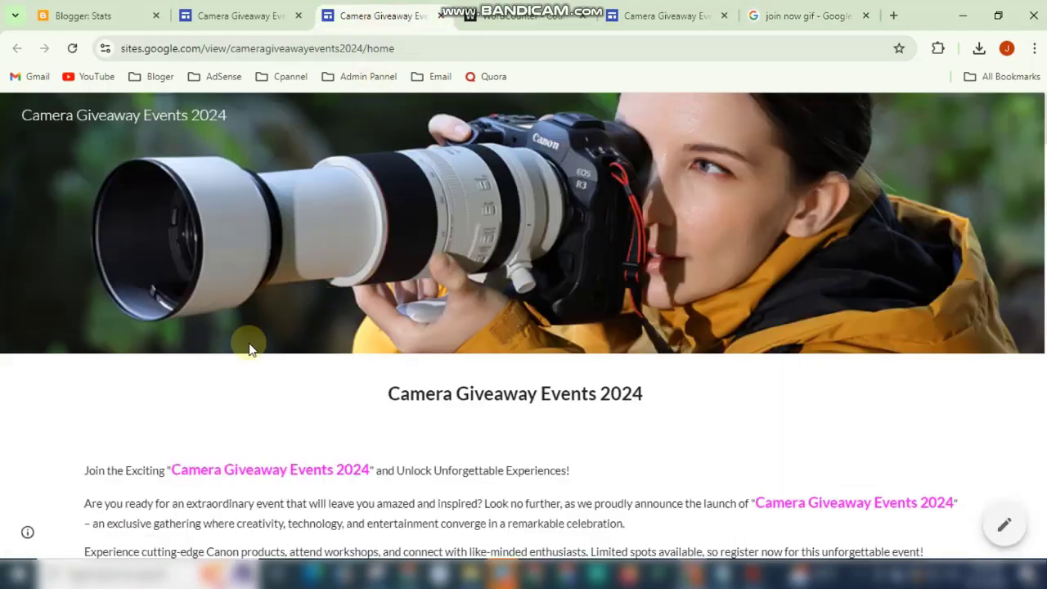
scroll(490, 321, "down", 15)
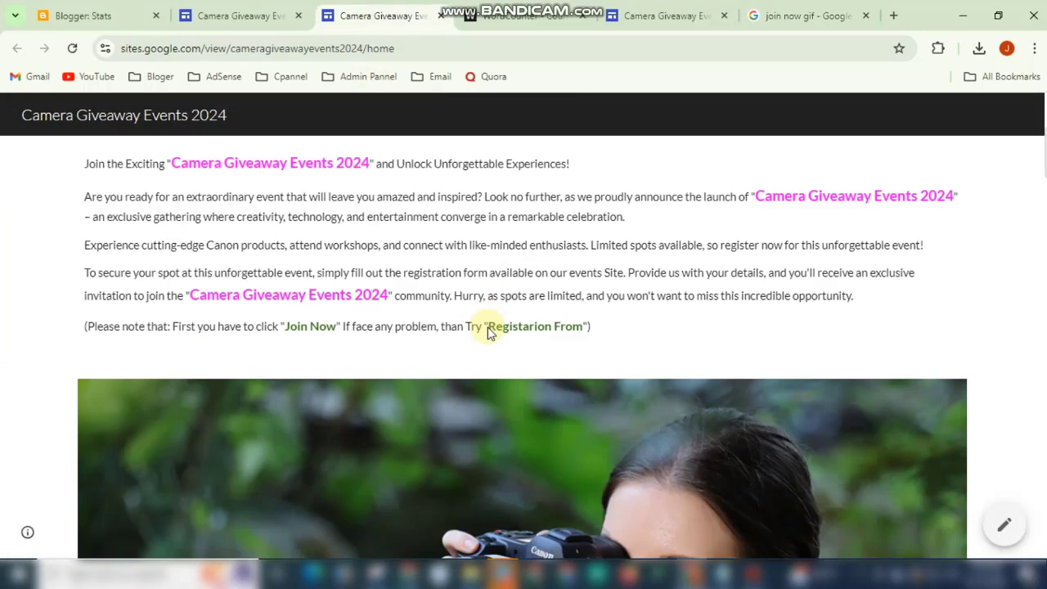
scroll(487, 353, "down", 10)
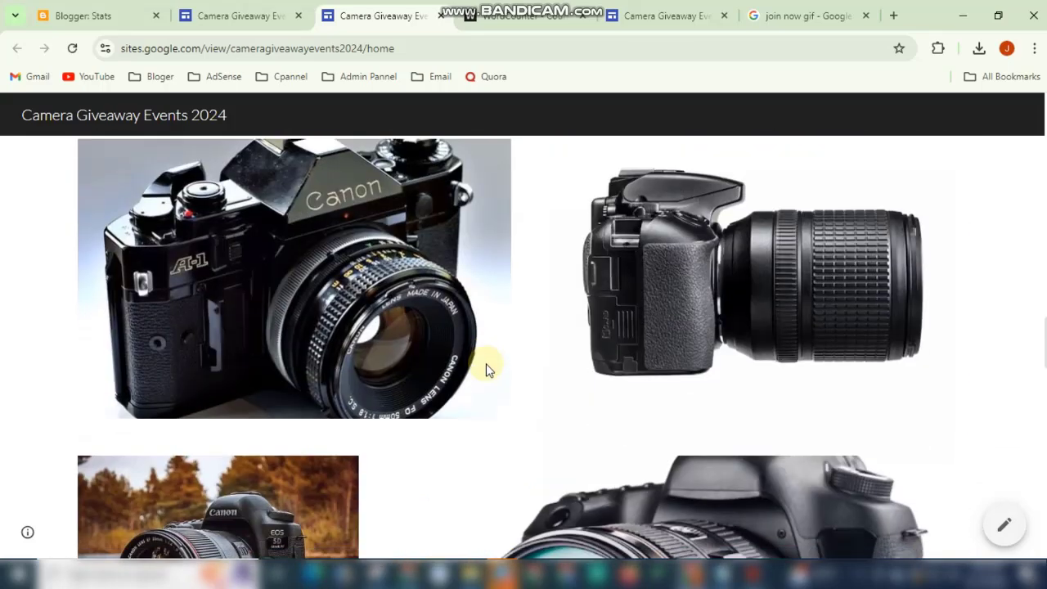
scroll(485, 370, "down", 5)
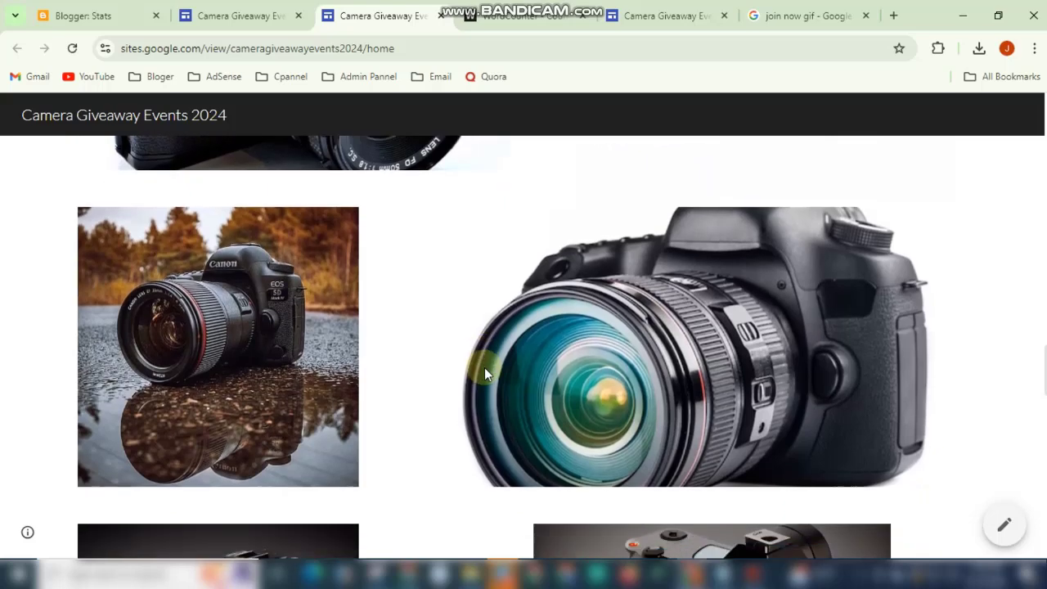
scroll(484, 372, "down", 2)
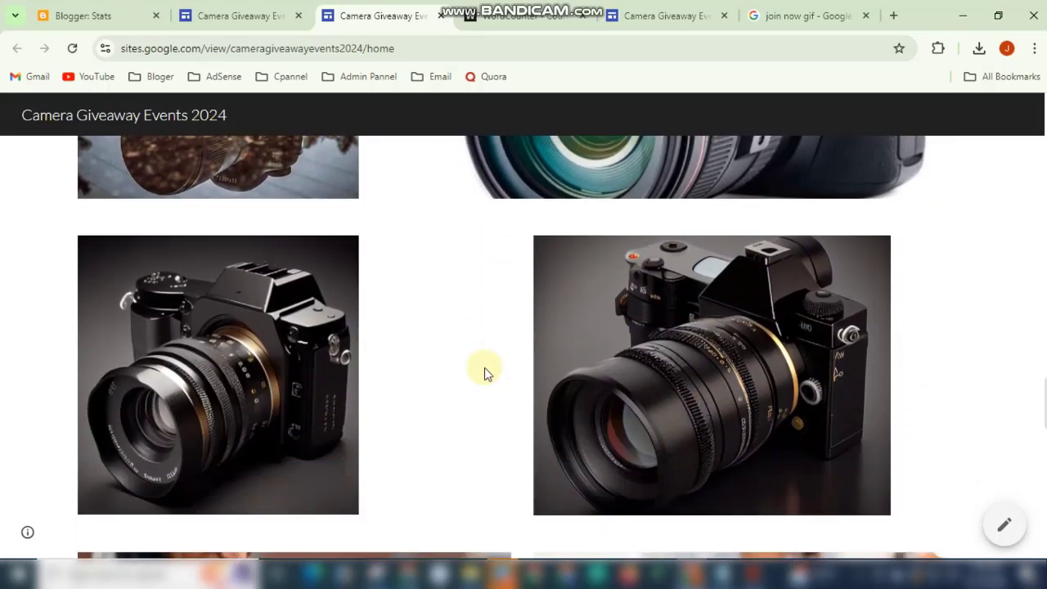
scroll(484, 372, "down", 3)
scroll(484, 370, "down", 9)
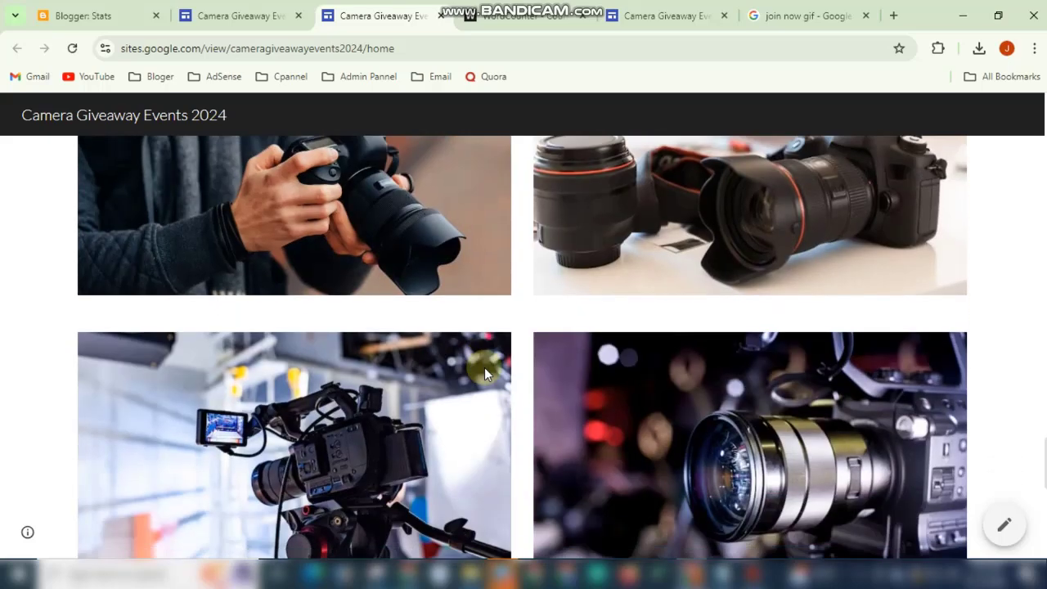
scroll(482, 378, "down", 3)
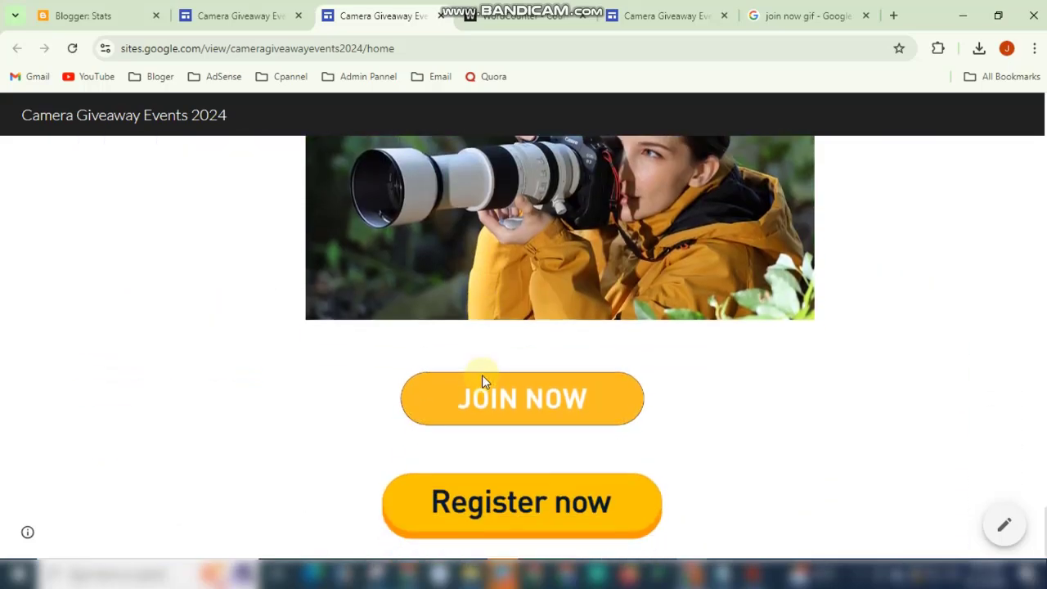